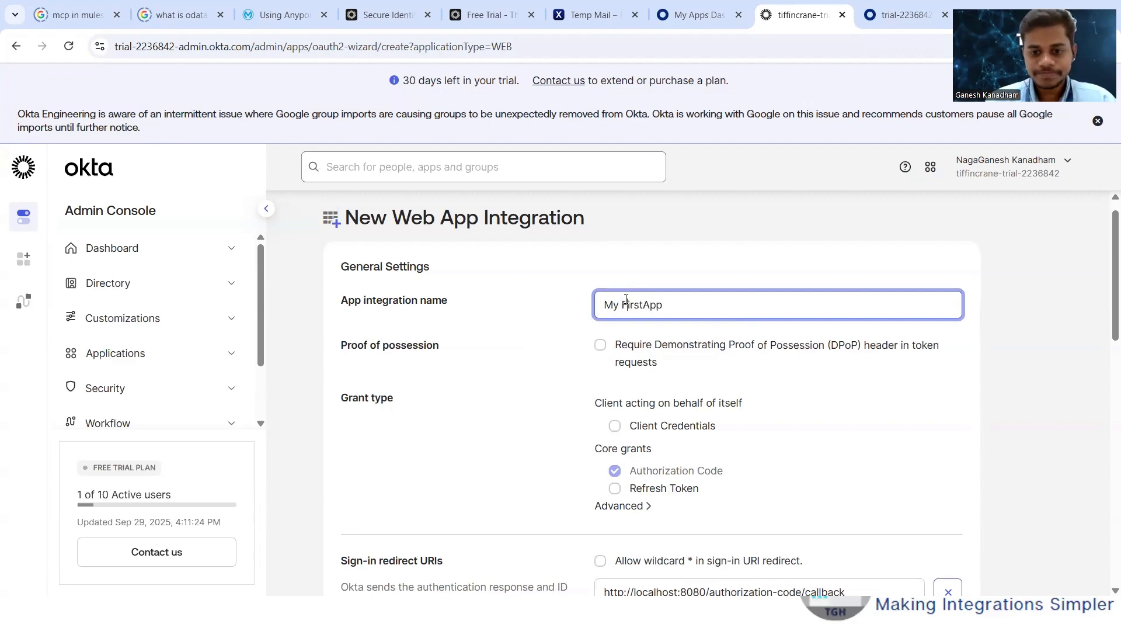
- Save the My FirstApp web integration with the Client Credentials grant enabled and access allowed for everyone in the organization
{"action": "scroll", "coordinate": [609, 331], "scroll_direction": "down", "scroll_amount": 1}
{"action": "left_click", "coordinate": [615, 352]}
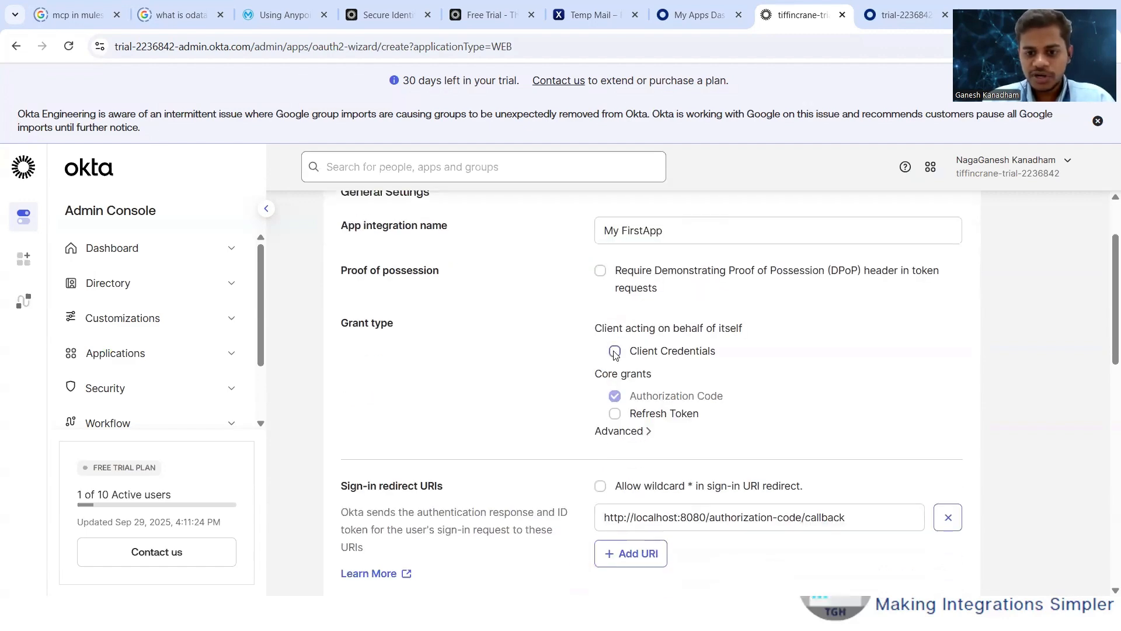
{"action": "scroll", "coordinate": [513, 365], "scroll_direction": "down", "scroll_amount": 3}
{"action": "scroll", "coordinate": [513, 365], "scroll_direction": "down", "scroll_amount": 7}
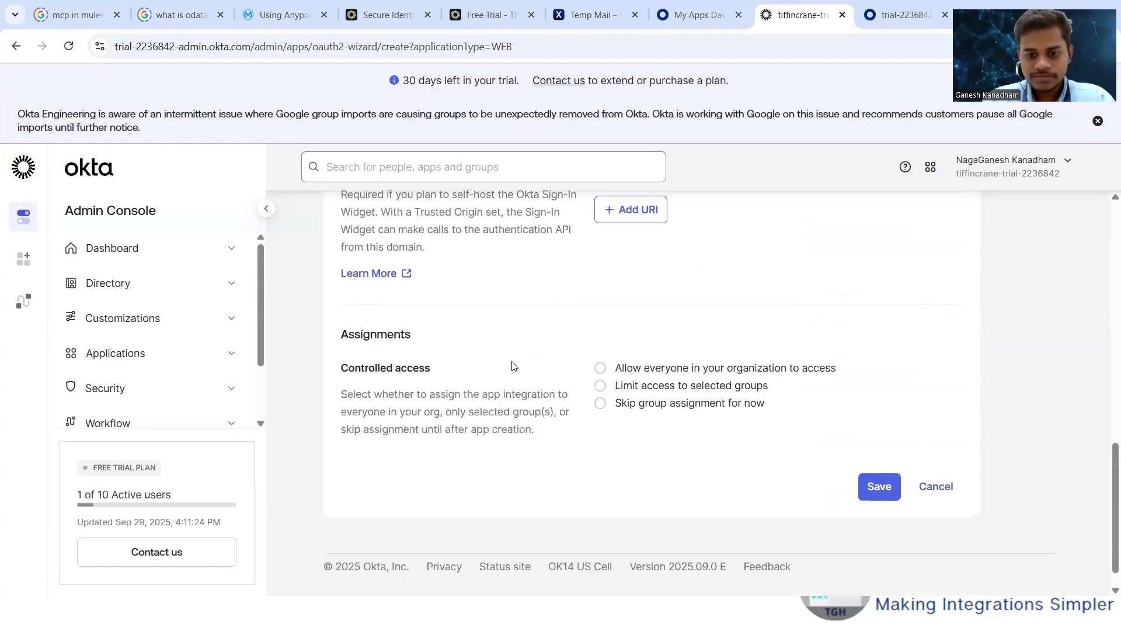
{"action": "scroll", "coordinate": [599, 352], "scroll_direction": "down", "scroll_amount": 1}
{"action": "left_click", "coordinate": [600, 352]}
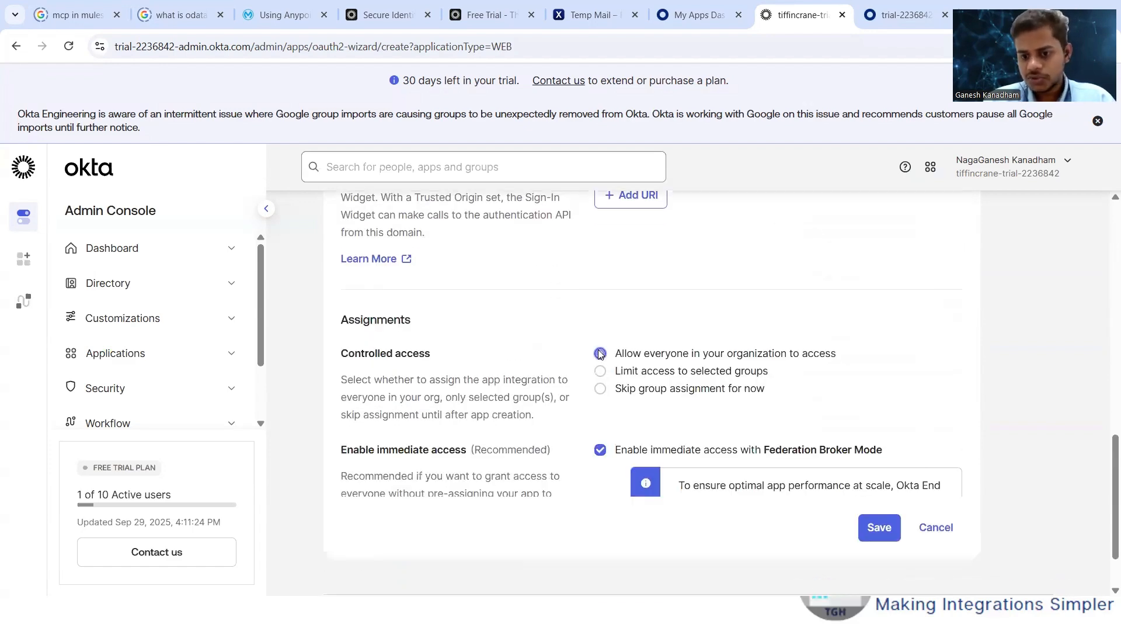
{"action": "scroll", "coordinate": [771, 419], "scroll_direction": "down", "scroll_amount": 2}
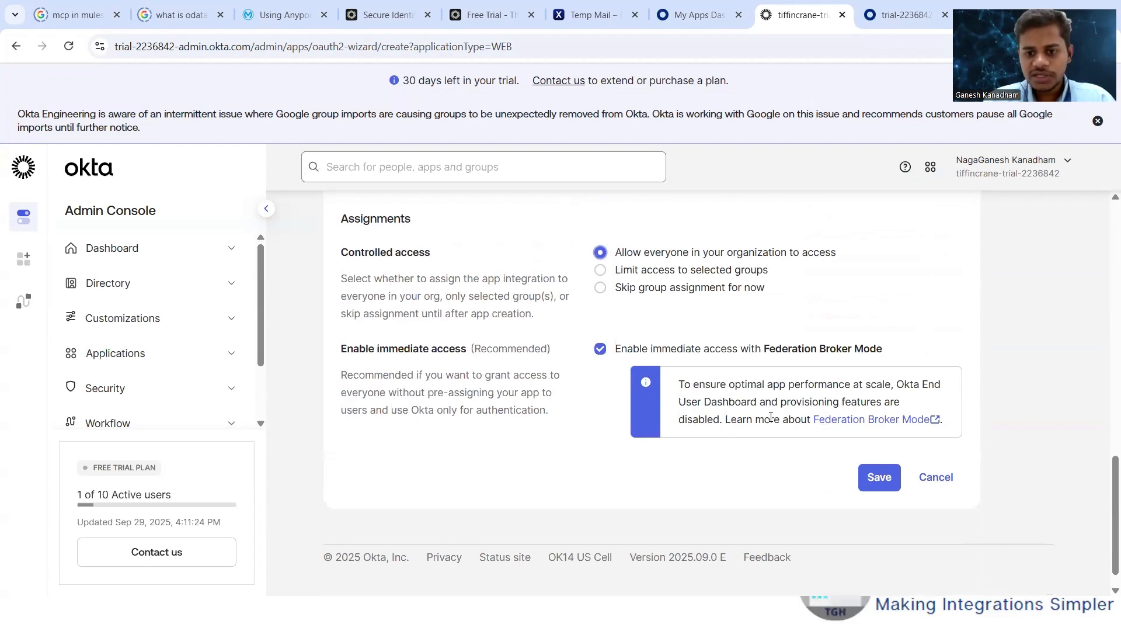
{"action": "left_click", "coordinate": [875, 483]}
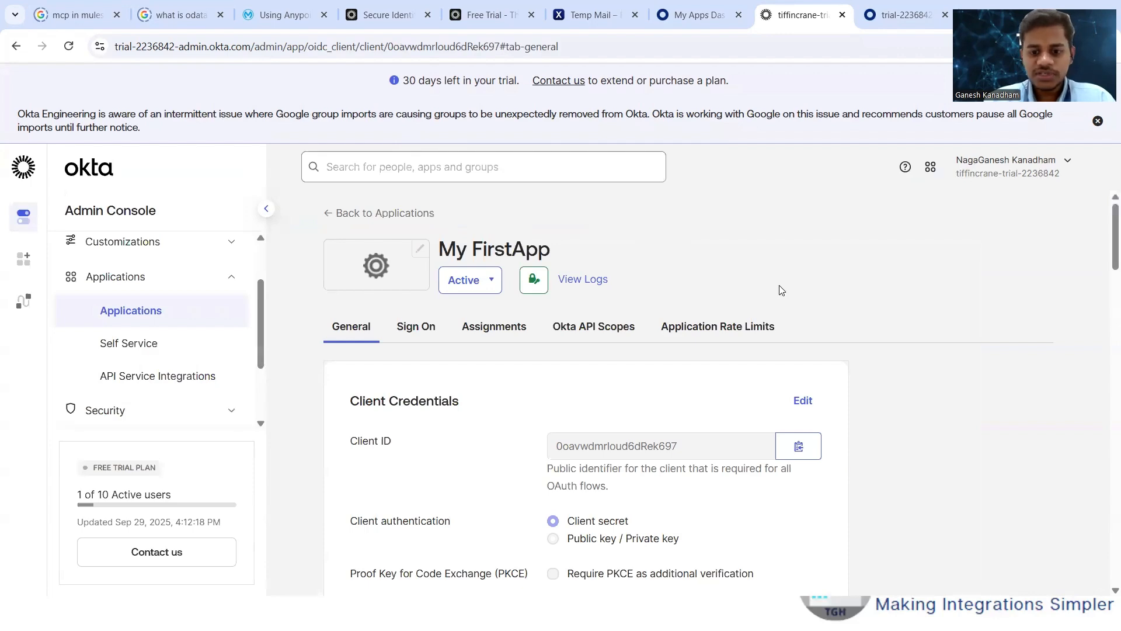
- Examine the new app's client credentials, client secrets and general settings
{"action": "scroll", "coordinate": [782, 290], "scroll_direction": "down", "scroll_amount": 5}
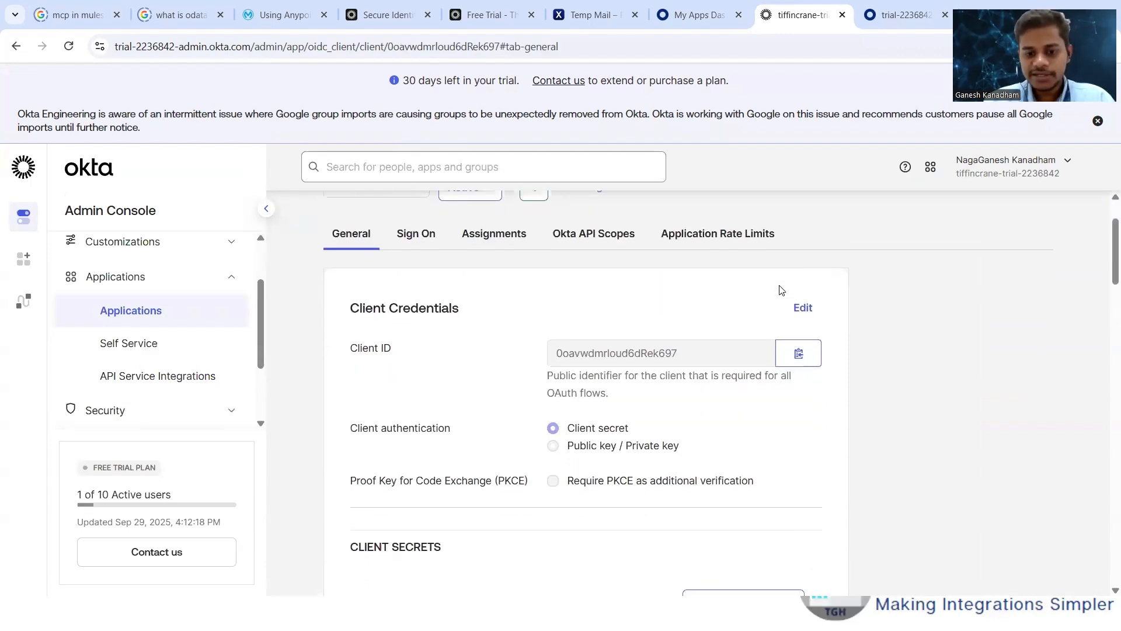
{"action": "scroll", "coordinate": [731, 383], "scroll_direction": "up", "scroll_amount": 3}
{"action": "scroll", "coordinate": [731, 383], "scroll_direction": "down", "scroll_amount": 5}
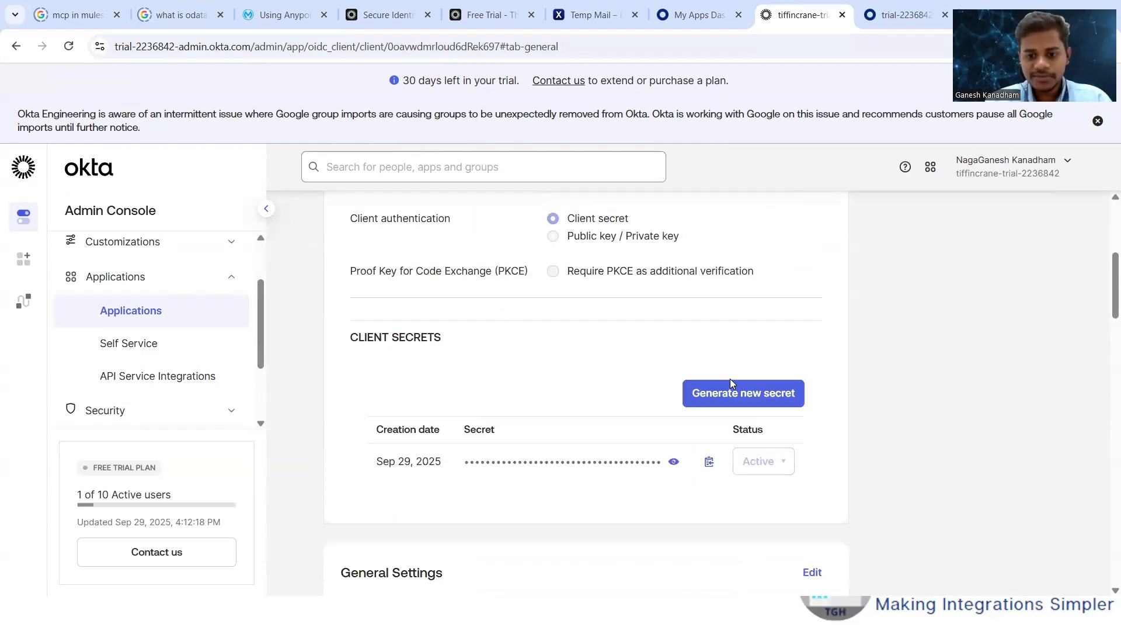
{"action": "scroll", "coordinate": [730, 383], "scroll_direction": "up", "scroll_amount": 5}
{"action": "scroll", "coordinate": [730, 383], "scroll_direction": "down", "scroll_amount": 9}
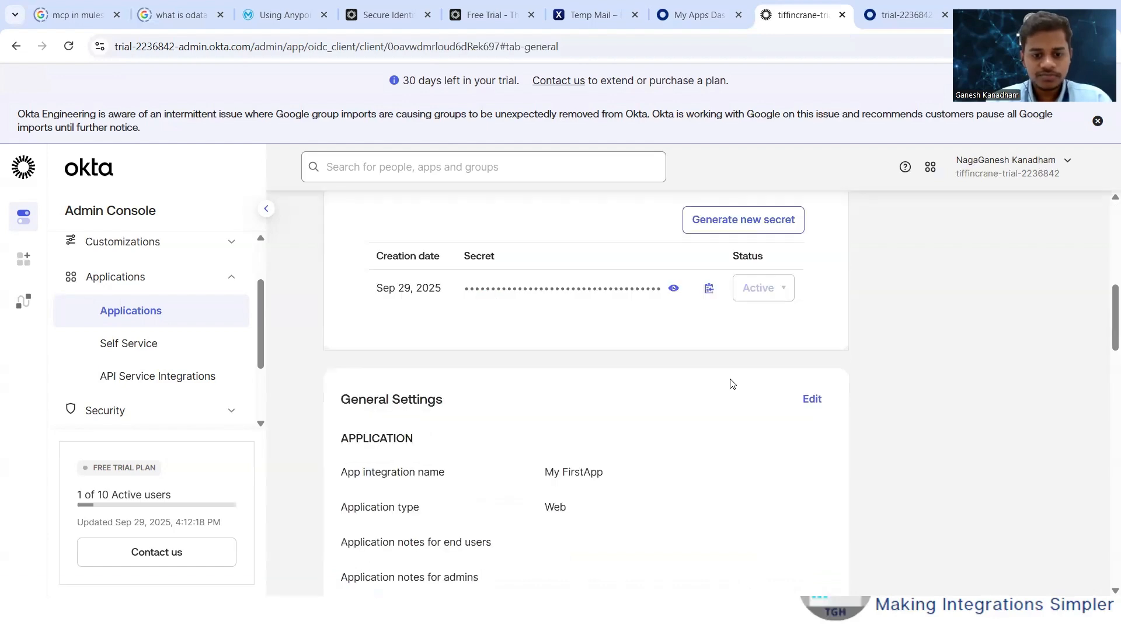
{"action": "scroll", "coordinate": [731, 383], "scroll_direction": "up", "scroll_amount": 5}
{"action": "scroll", "coordinate": [731, 383], "scroll_direction": "down", "scroll_amount": 5}
{"action": "scroll", "coordinate": [731, 383], "scroll_direction": "up", "scroll_amount": 1}
{"action": "scroll", "coordinate": [154, 334], "scroll_direction": "down", "scroll_amount": 1}
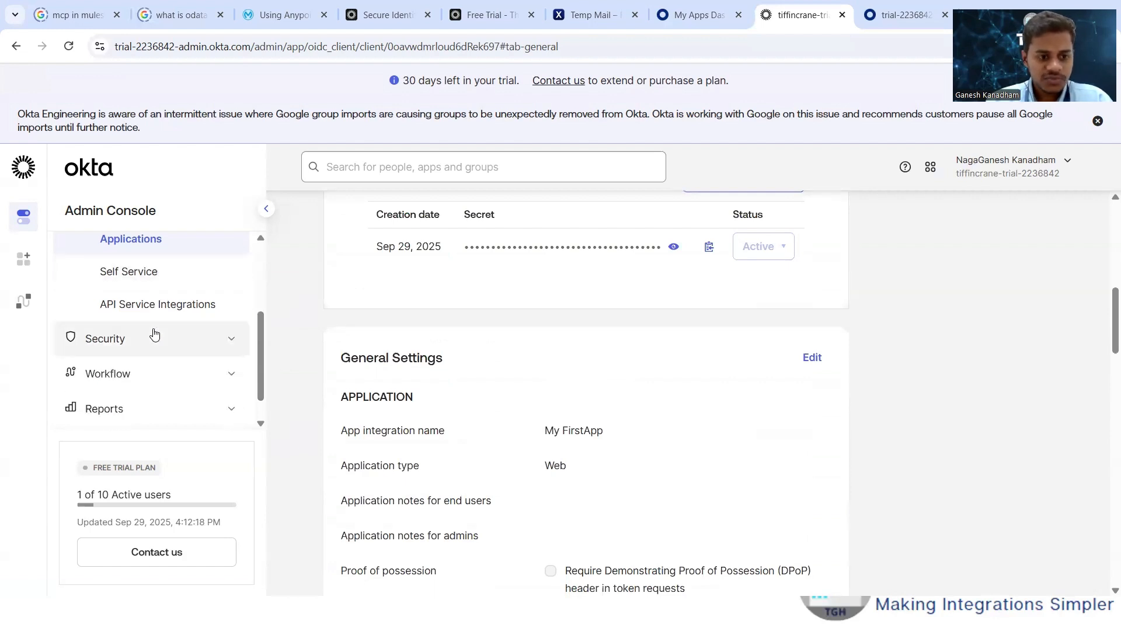
- Open the default authorization server from the API security settings
{"action": "left_click", "coordinate": [154, 338]}
{"action": "scroll", "coordinate": [154, 334], "scroll_direction": "down", "scroll_amount": 7}
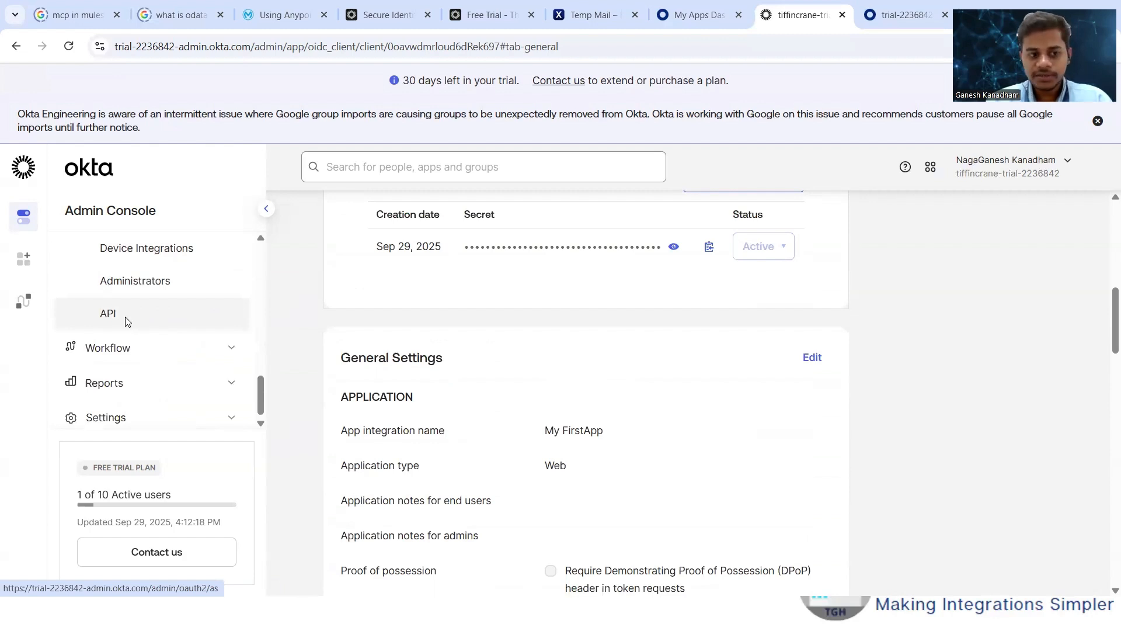
{"action": "left_click", "coordinate": [125, 319]}
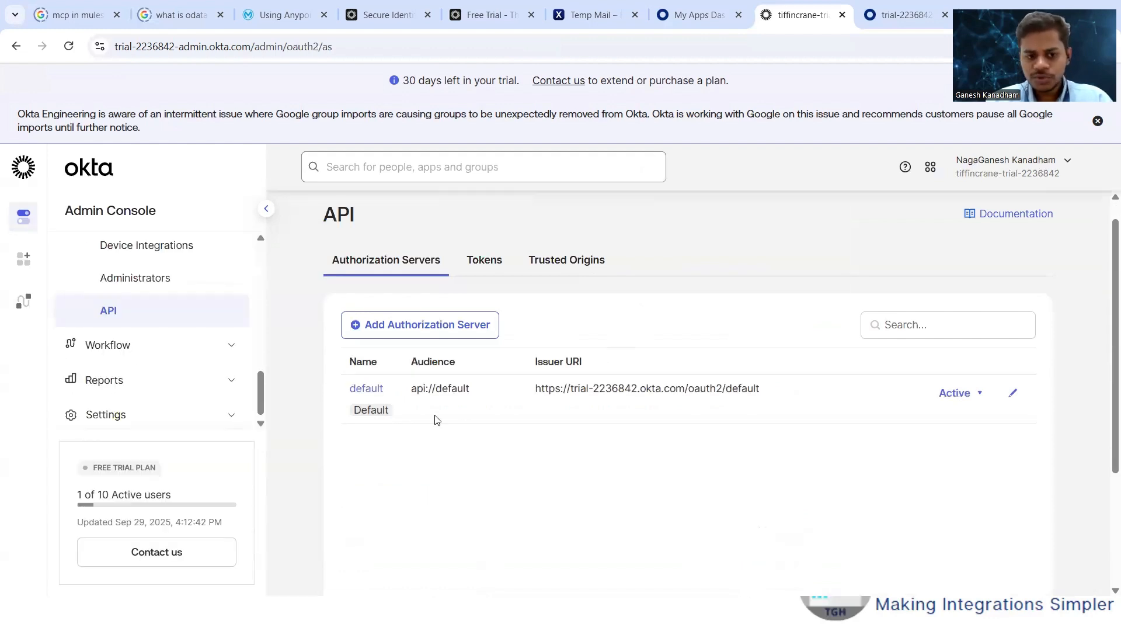
{"action": "left_click", "coordinate": [371, 394]}
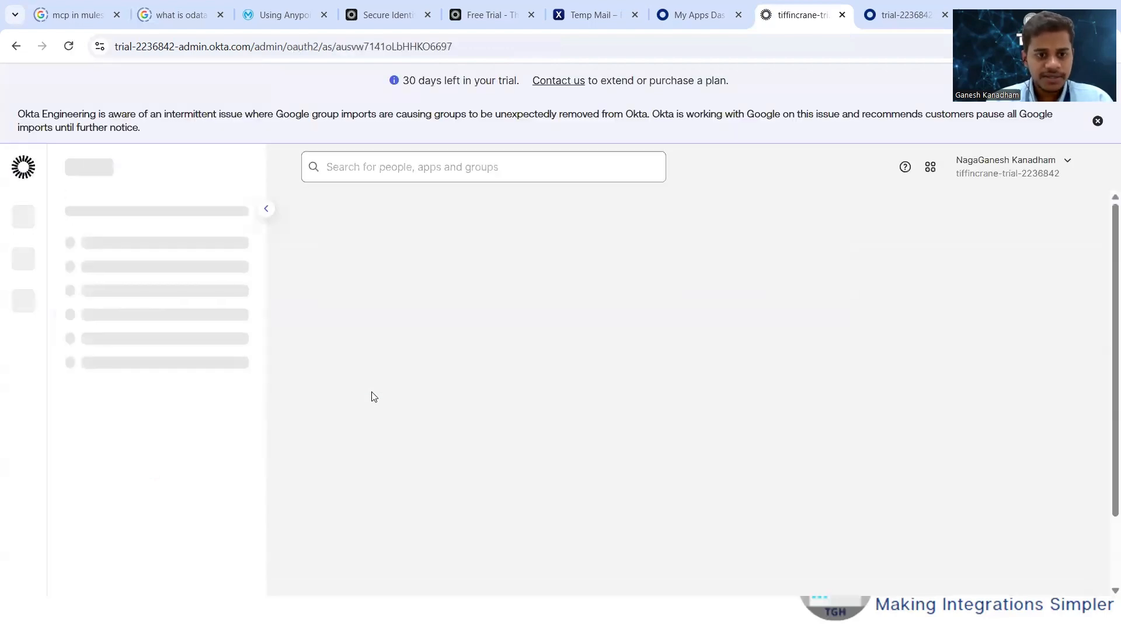
- View the default server's metadata URI as pretty-printed JSON and highlight its jwks_uri entry
{"action": "scroll", "coordinate": [373, 396], "scroll_direction": "down", "scroll_amount": 1}
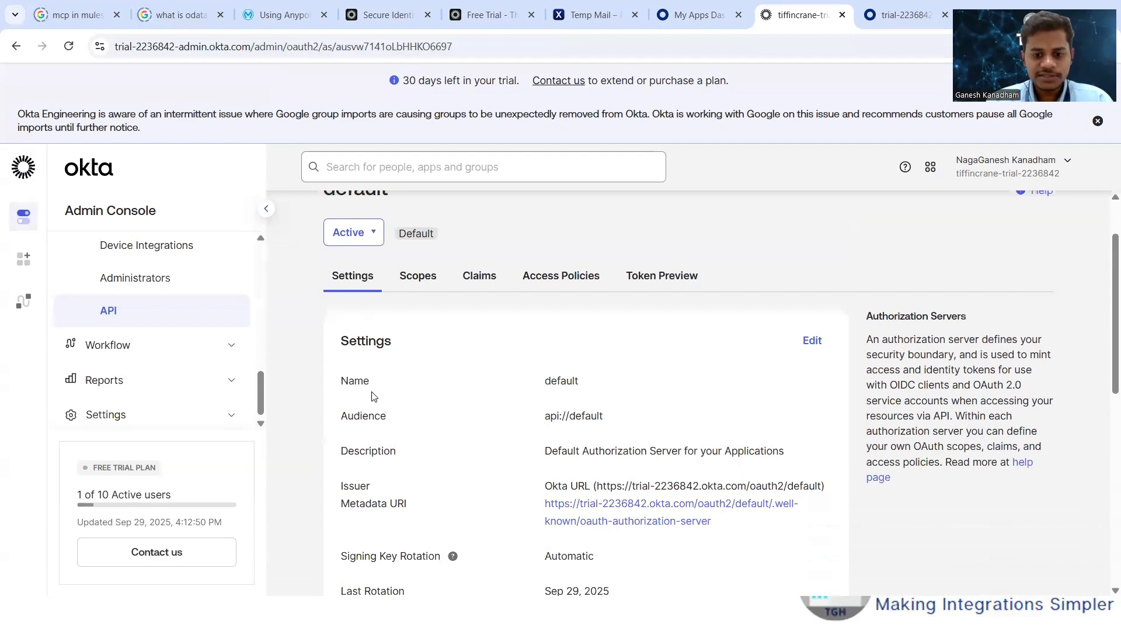
{"action": "scroll", "coordinate": [374, 396], "scroll_direction": "down", "scroll_amount": 2}
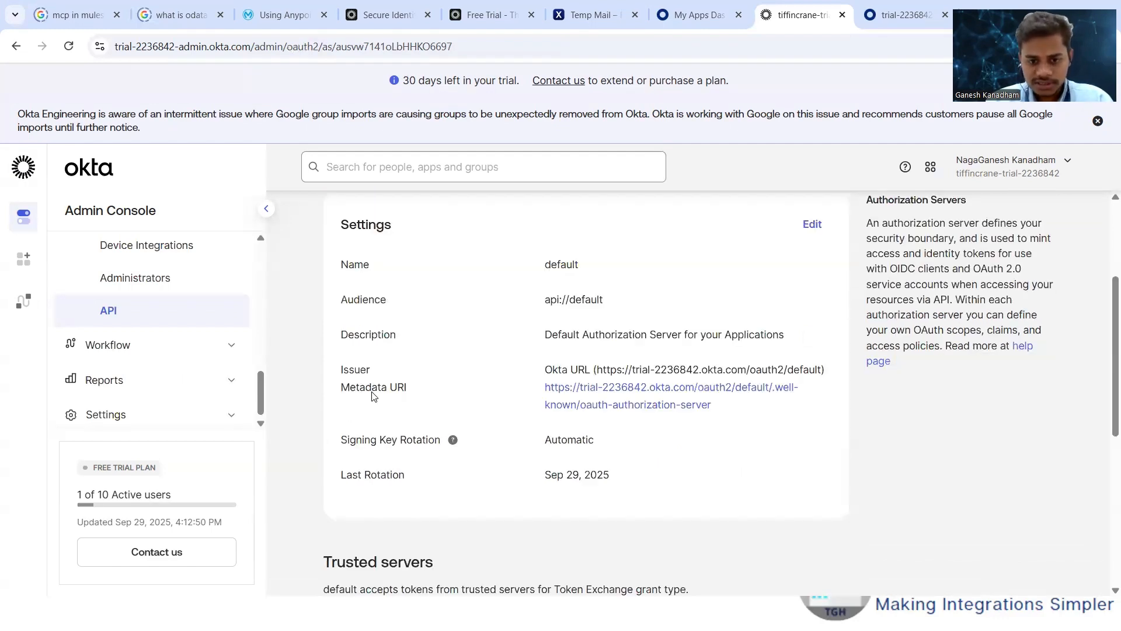
{"action": "left_click", "coordinate": [578, 390]}
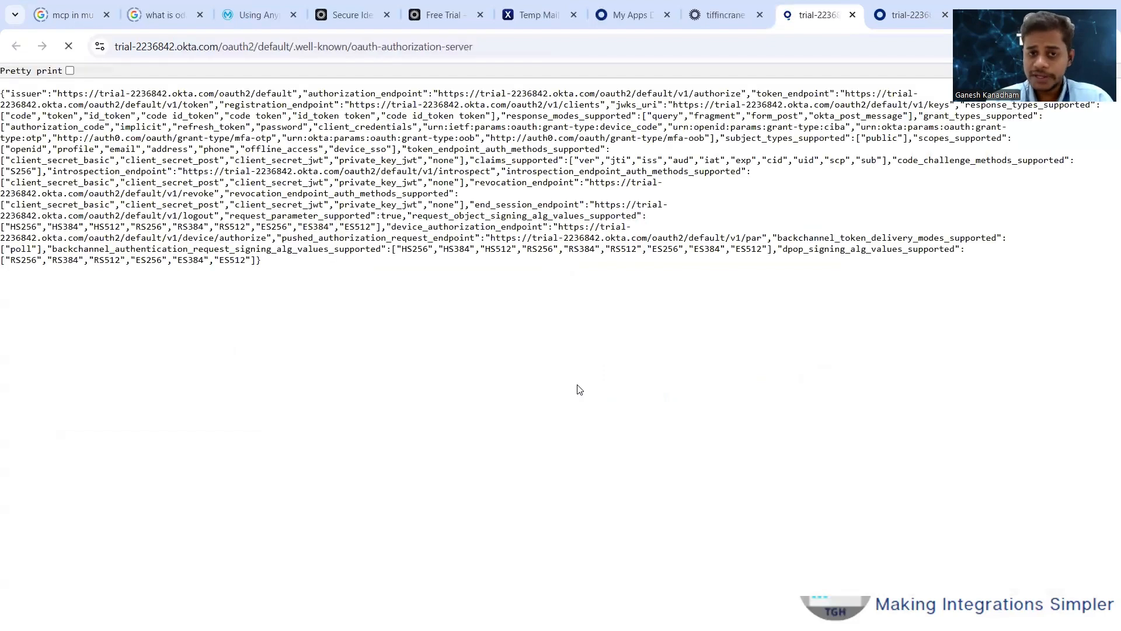
{"action": "left_click", "coordinate": [70, 71]}
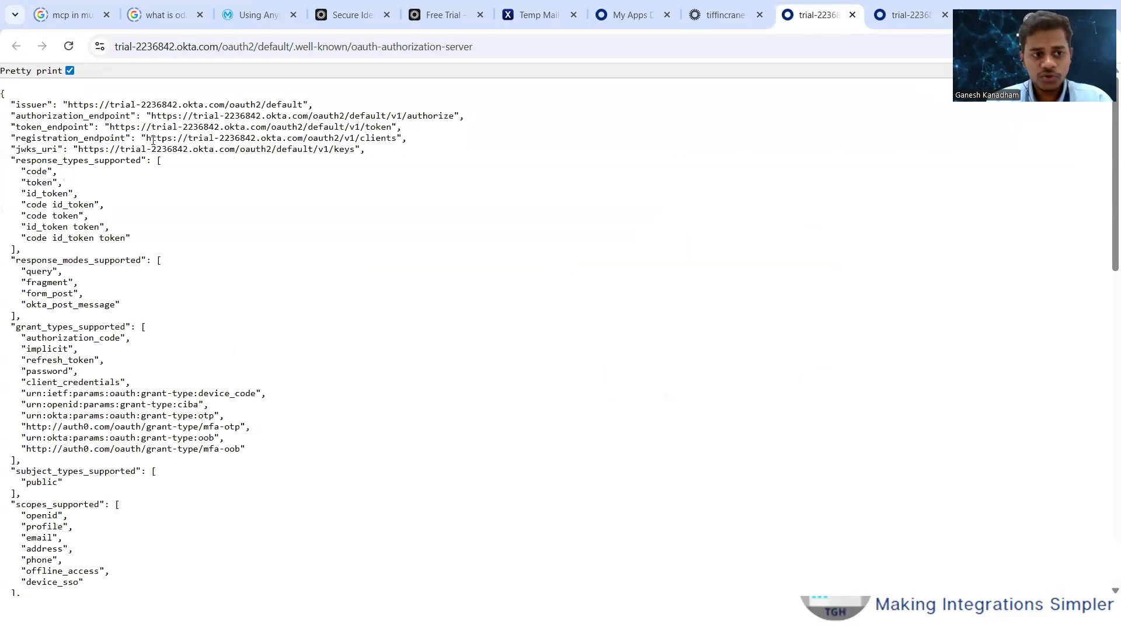
{"action": "left_click_drag", "start_coordinate": [11, 150], "coordinate": [362, 150]}
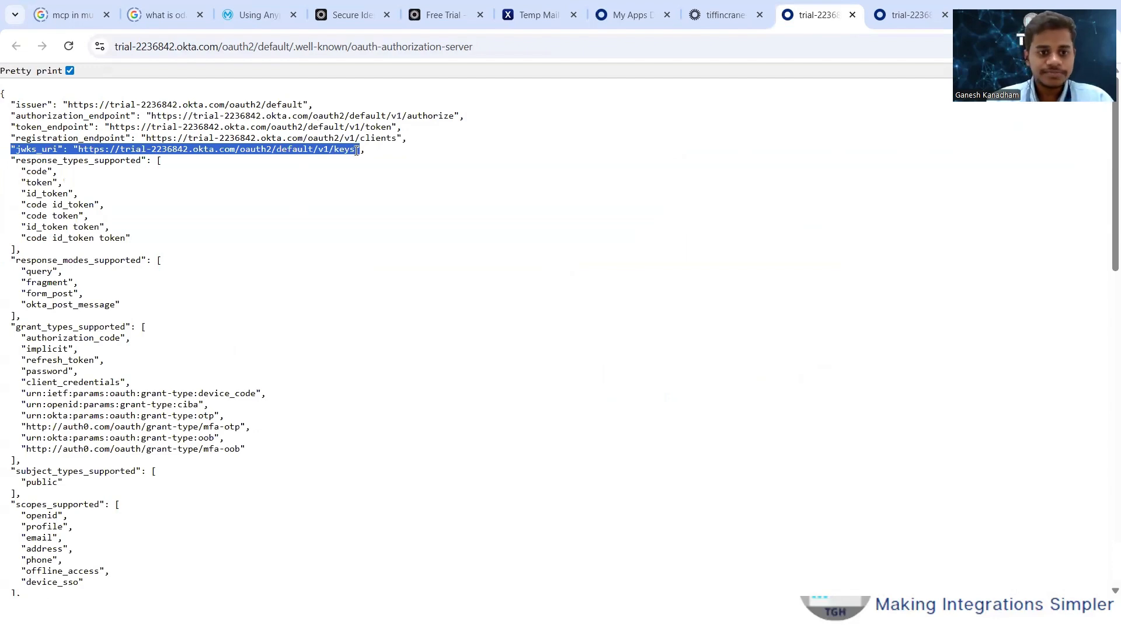
- Return to the default authorization server in the admin console and create a scope named get_mydata
{"action": "left_click", "coordinate": [724, 14]}
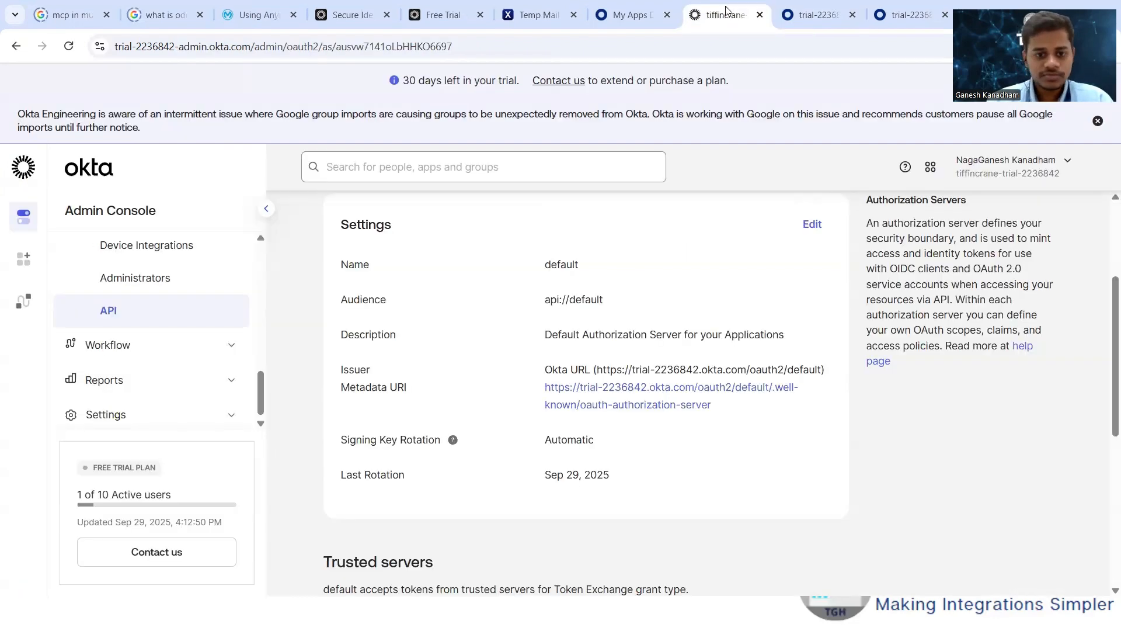
{"action": "scroll", "coordinate": [476, 258], "scroll_direction": "up", "scroll_amount": 2}
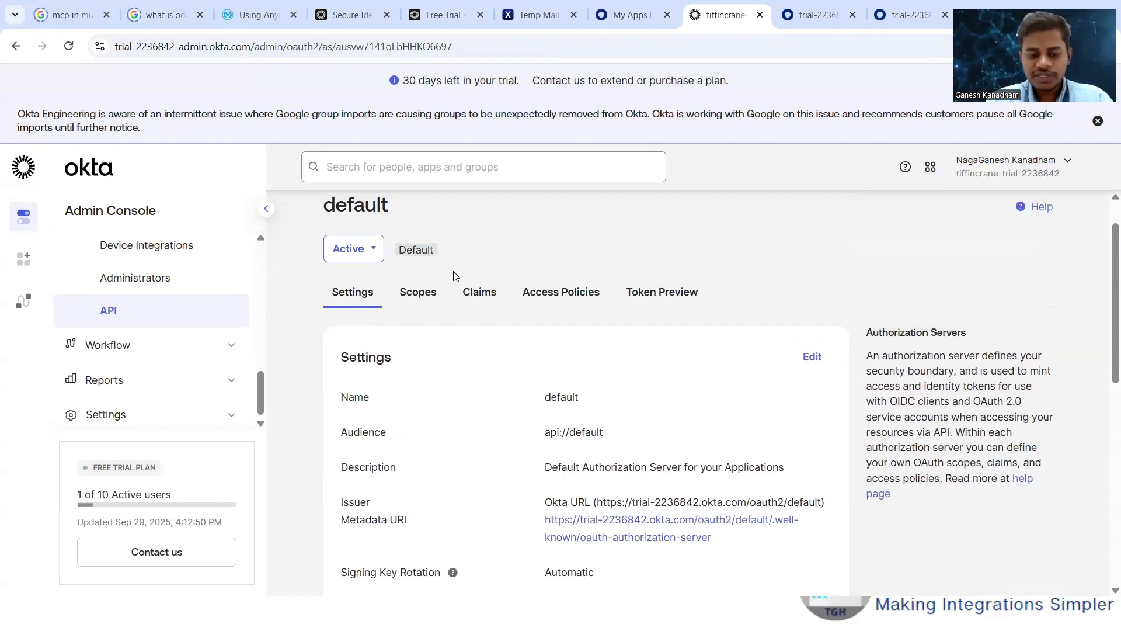
{"action": "scroll", "coordinate": [453, 271], "scroll_direction": "up", "scroll_amount": 1}
{"action": "left_click", "coordinate": [418, 305]}
{"action": "scroll", "coordinate": [495, 341], "scroll_direction": "down", "scroll_amount": 2}
{"action": "left_click", "coordinate": [383, 255]}
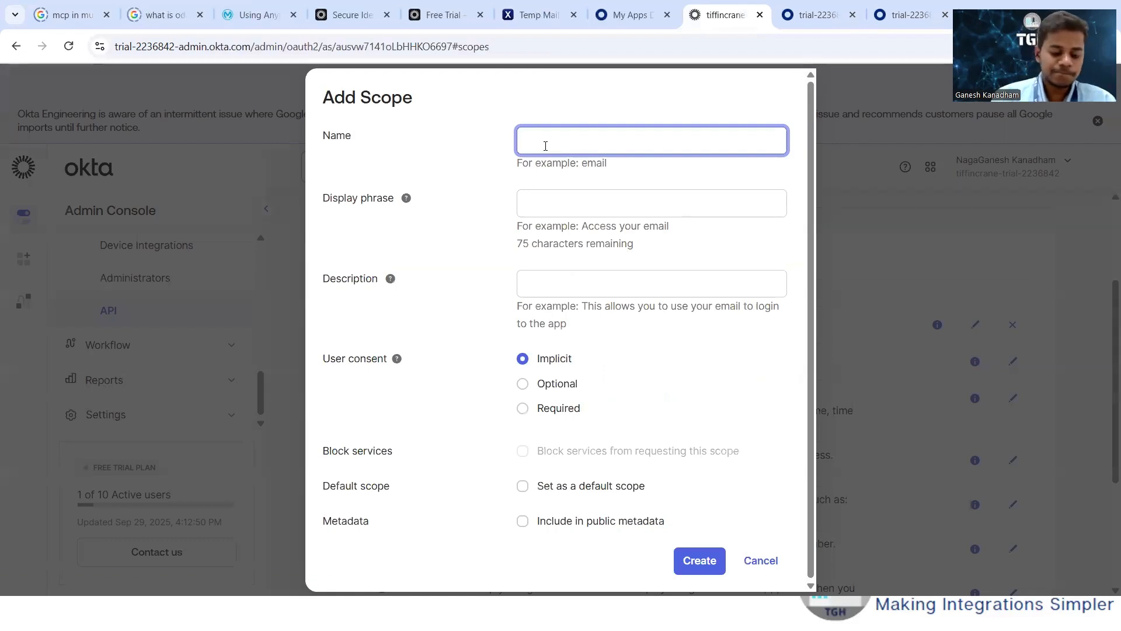
{"action": "type", "text": "get"}
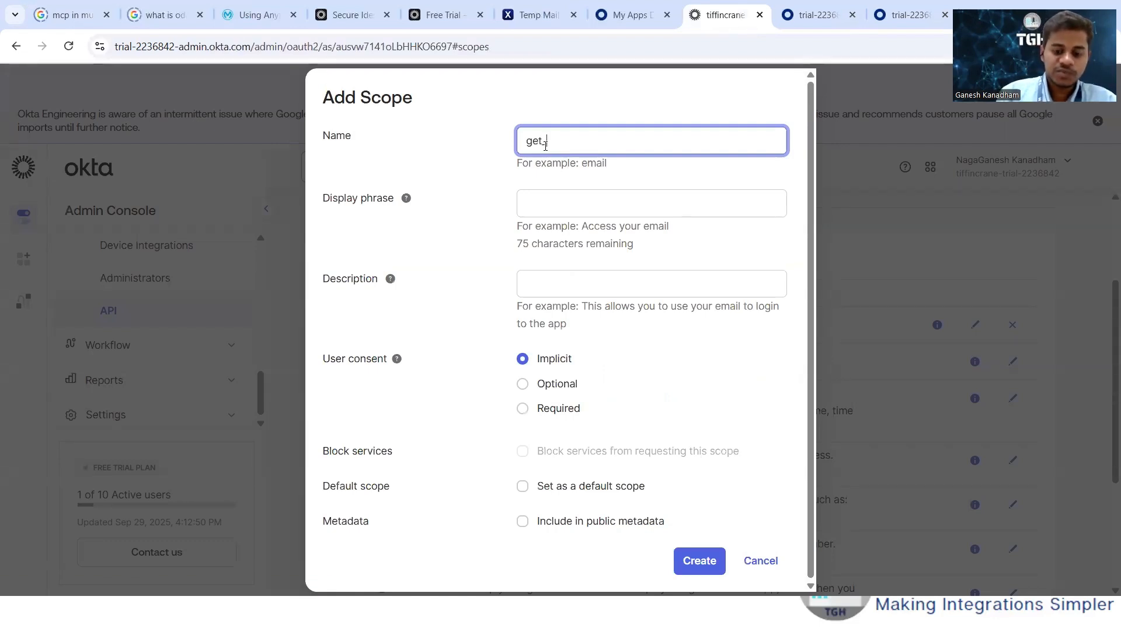
{"action": "type", "text": "_mydata"}
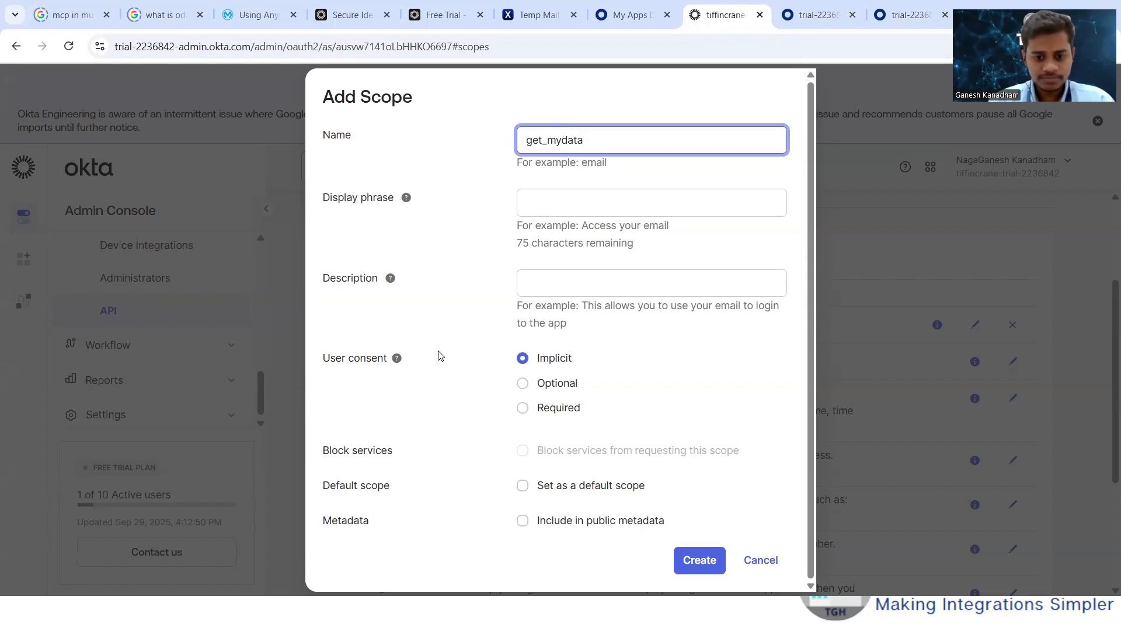
{"action": "left_click", "coordinate": [568, 214]}
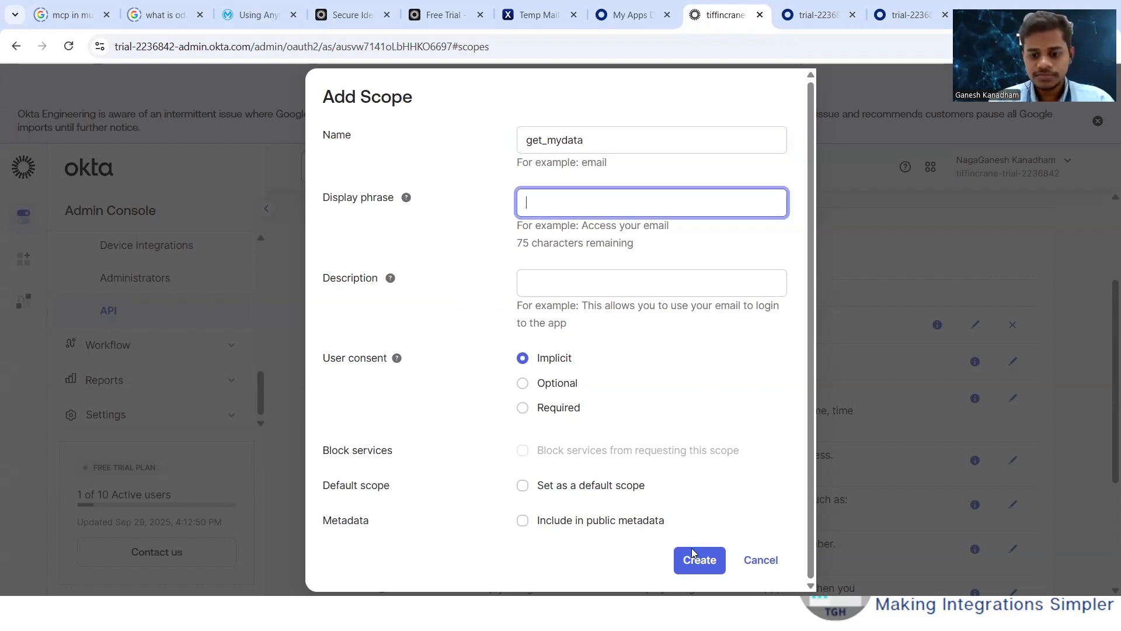
{"action": "left_click", "coordinate": [697, 567]}
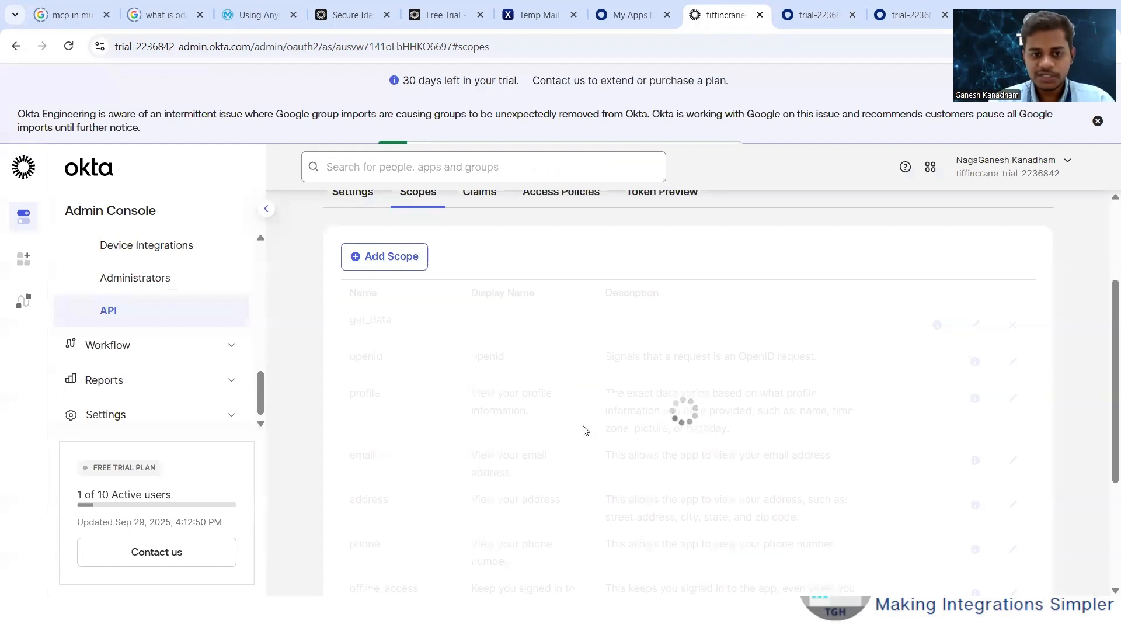
- Go through the default server's claims to its access policies
{"action": "scroll", "coordinate": [408, 333], "scroll_direction": "up", "scroll_amount": 2}
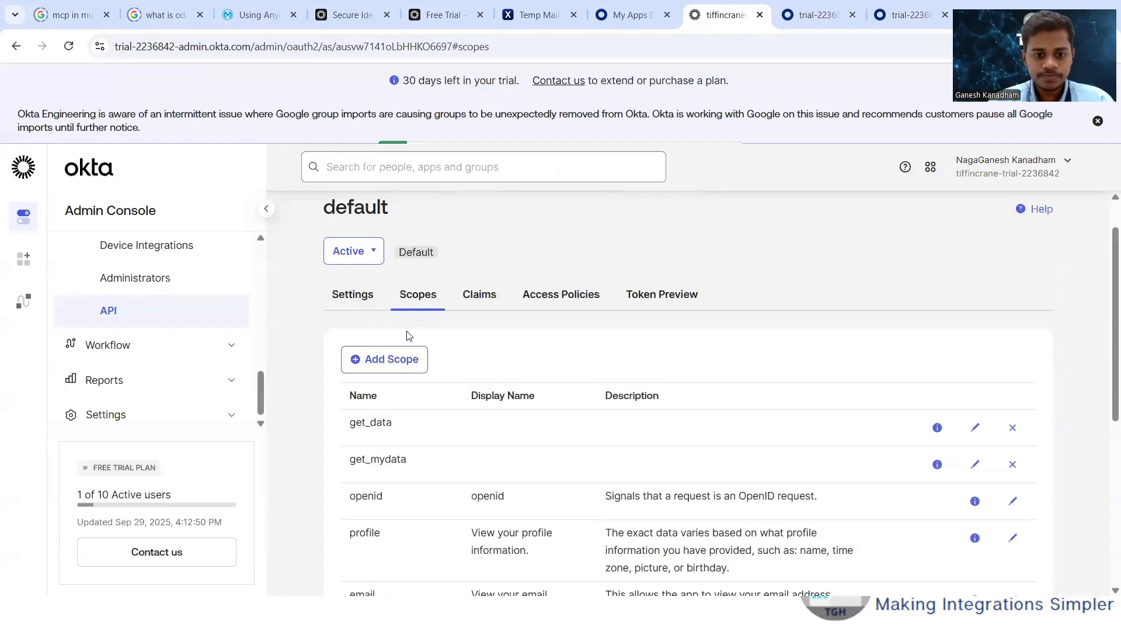
{"action": "left_click", "coordinate": [492, 299]}
{"action": "left_click", "coordinate": [566, 302]}
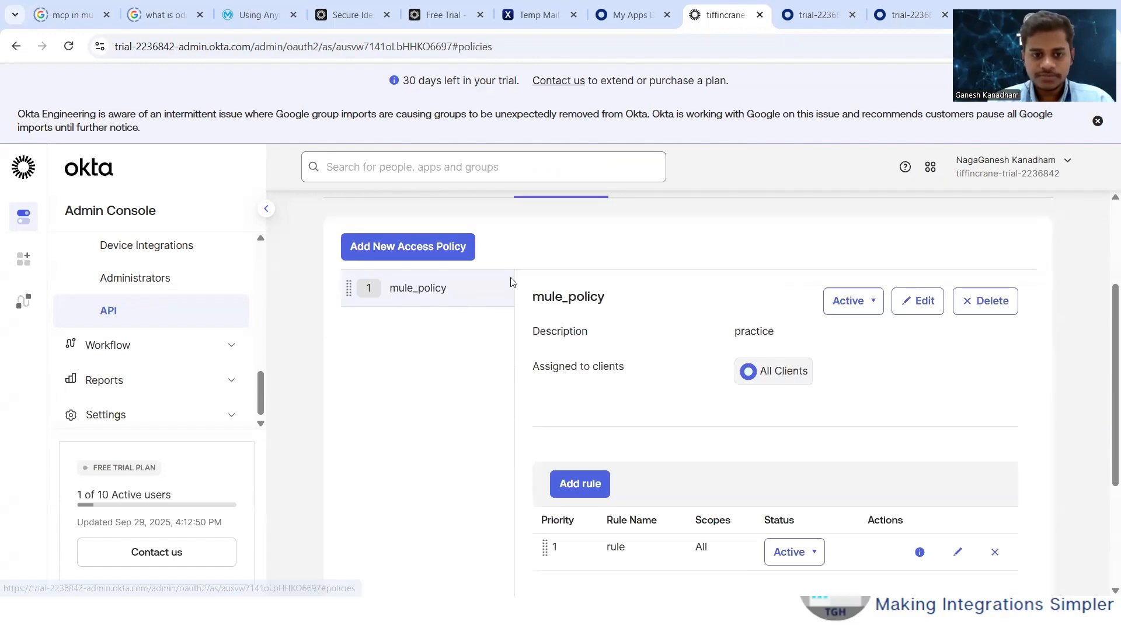
{"action": "left_click", "coordinate": [437, 252]}
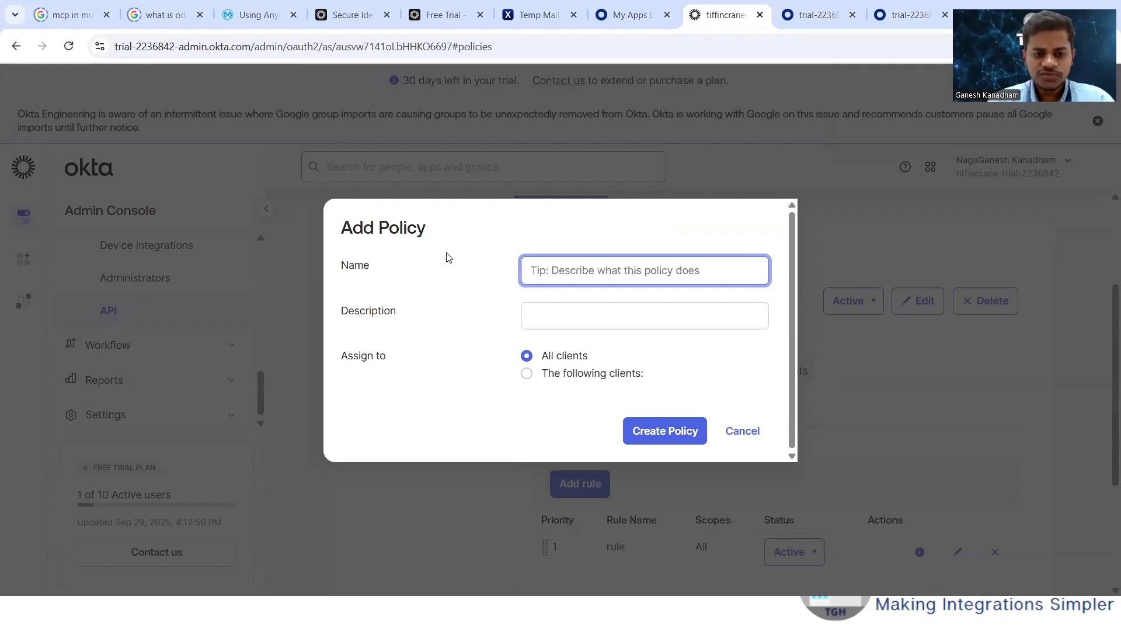
{"action": "left_click", "coordinate": [748, 431]}
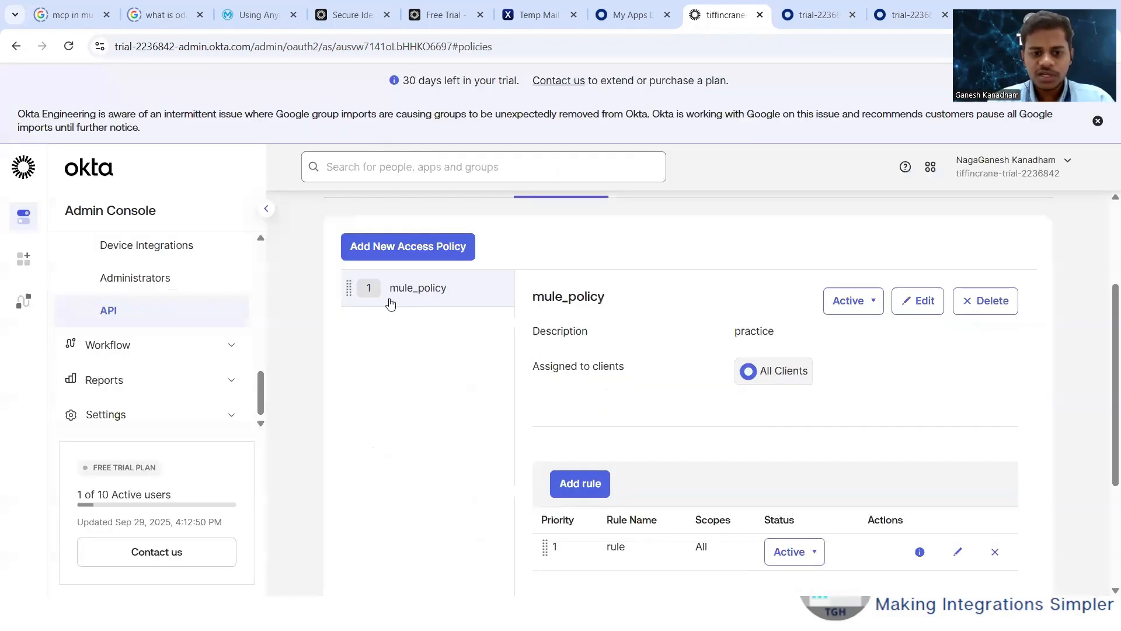
- Start a new access policy named Mule_policy2 with the description "It is my policy"
{"action": "left_click", "coordinate": [422, 256]}
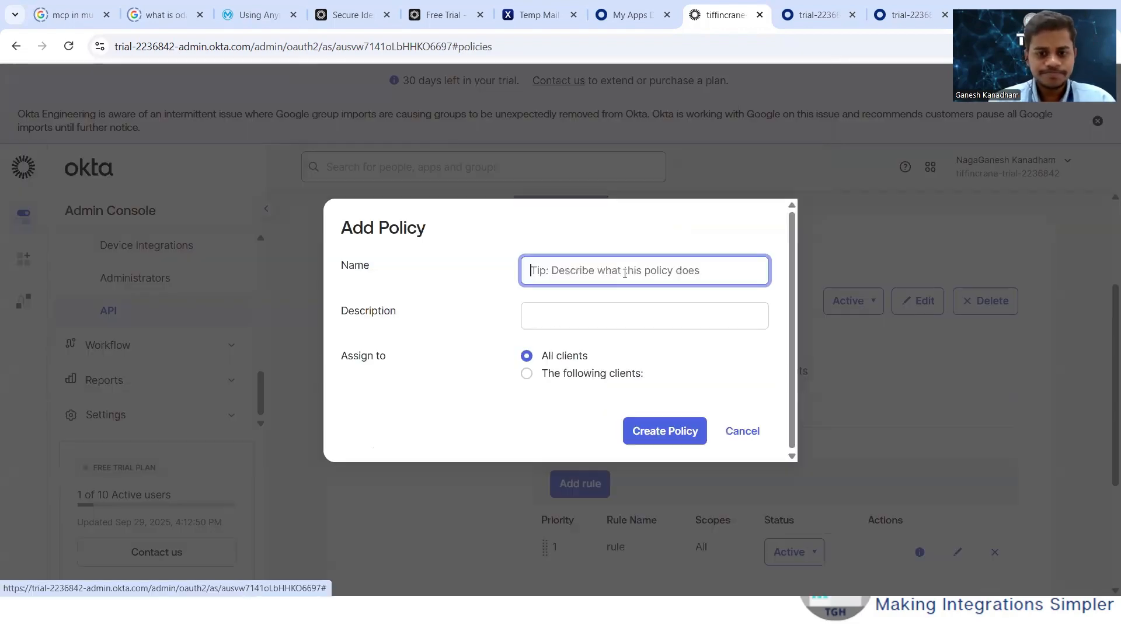
{"action": "type", "text": "f"}
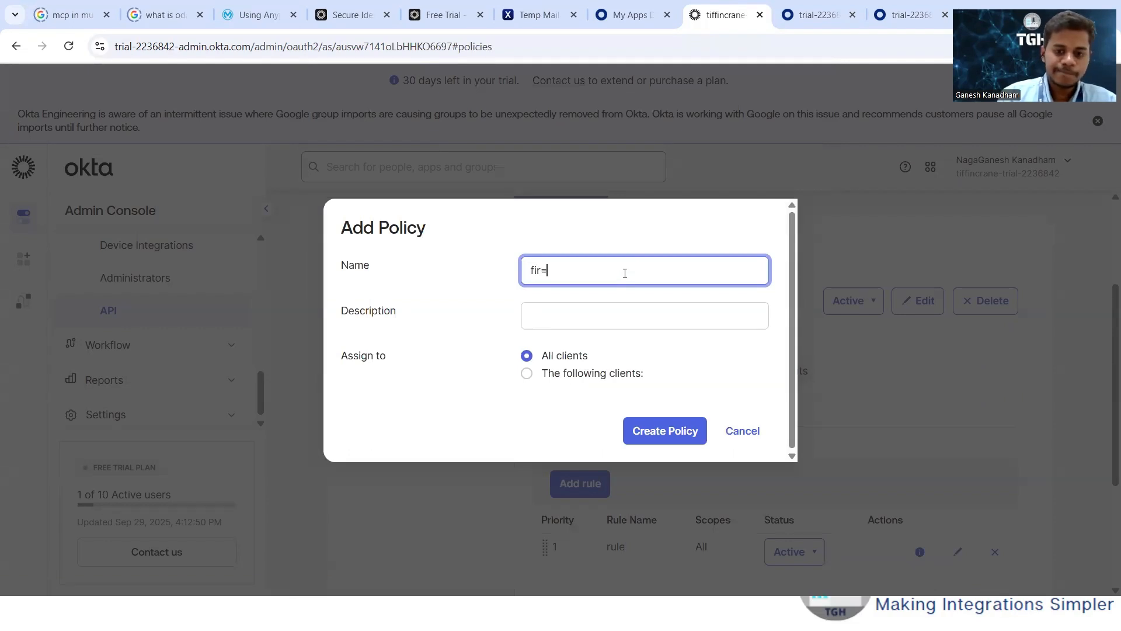
{"action": "key", "text": "BackSpace"}
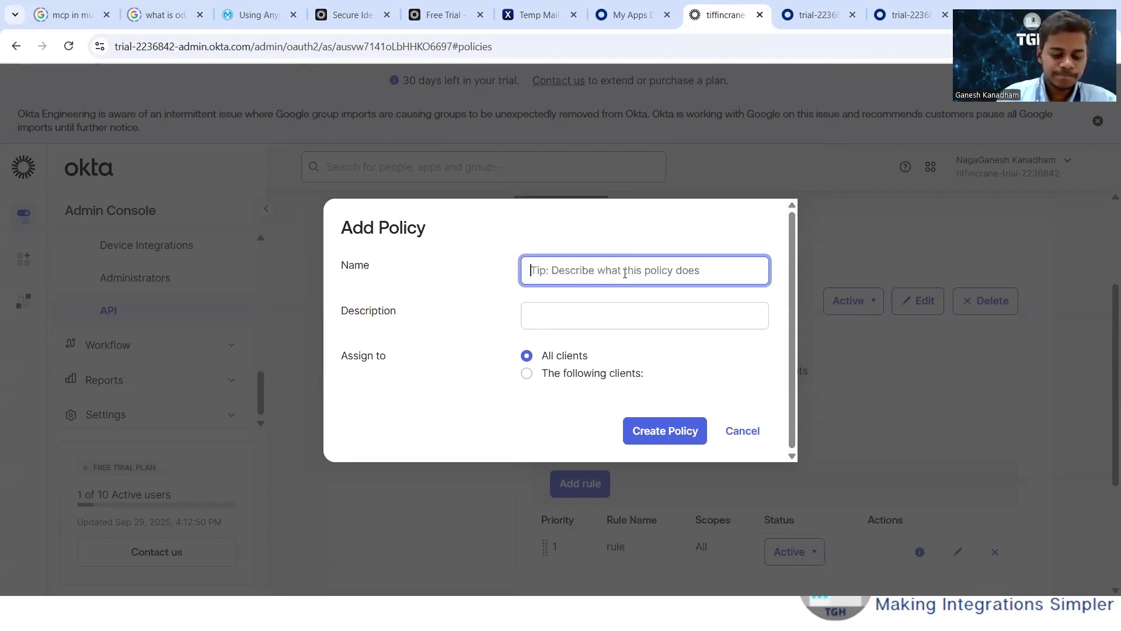
{"action": "type", "text": "Mule_polict"}
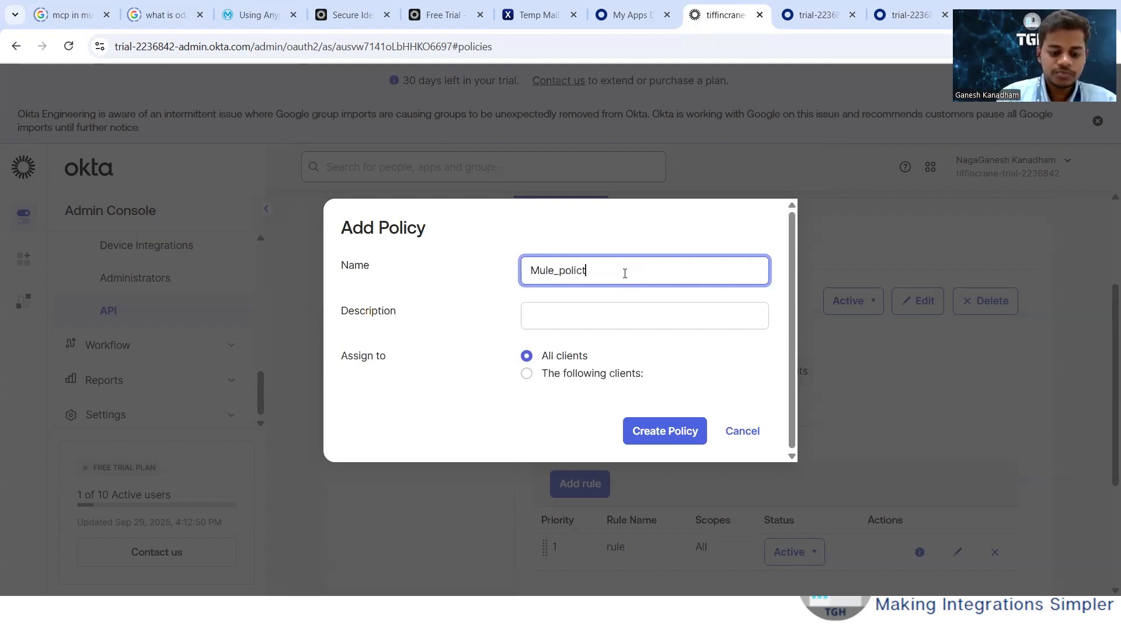
{"action": "key", "text": "BackSpace"}
{"action": "type", "text": "y2"}
{"action": "left_click", "coordinate": [569, 325]}
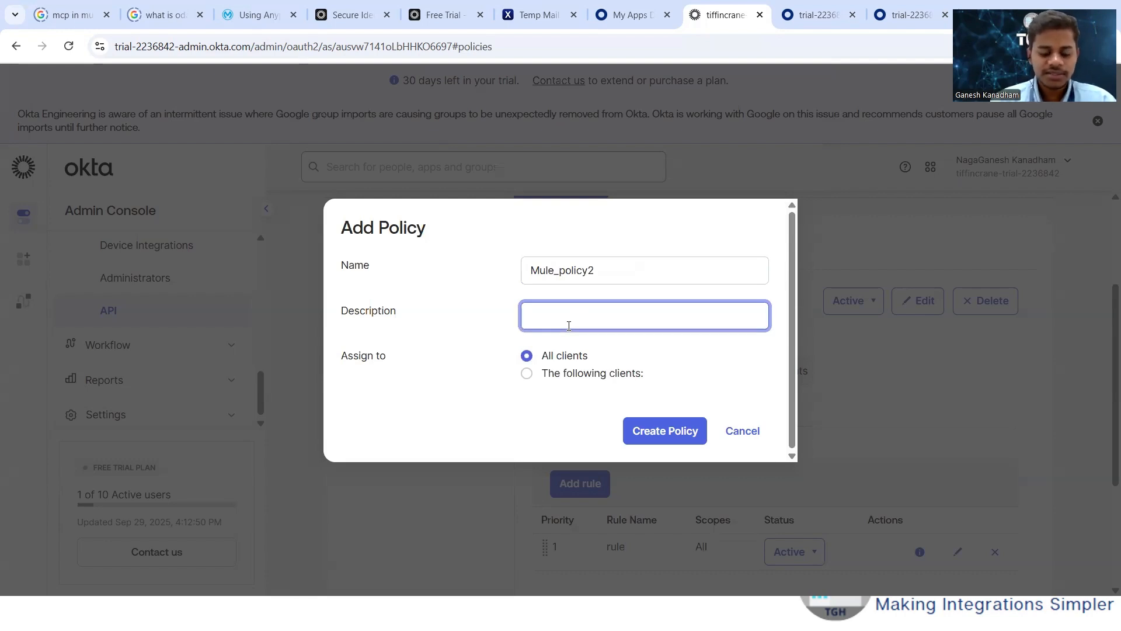
{"action": "type", "text": "It is my policy"}
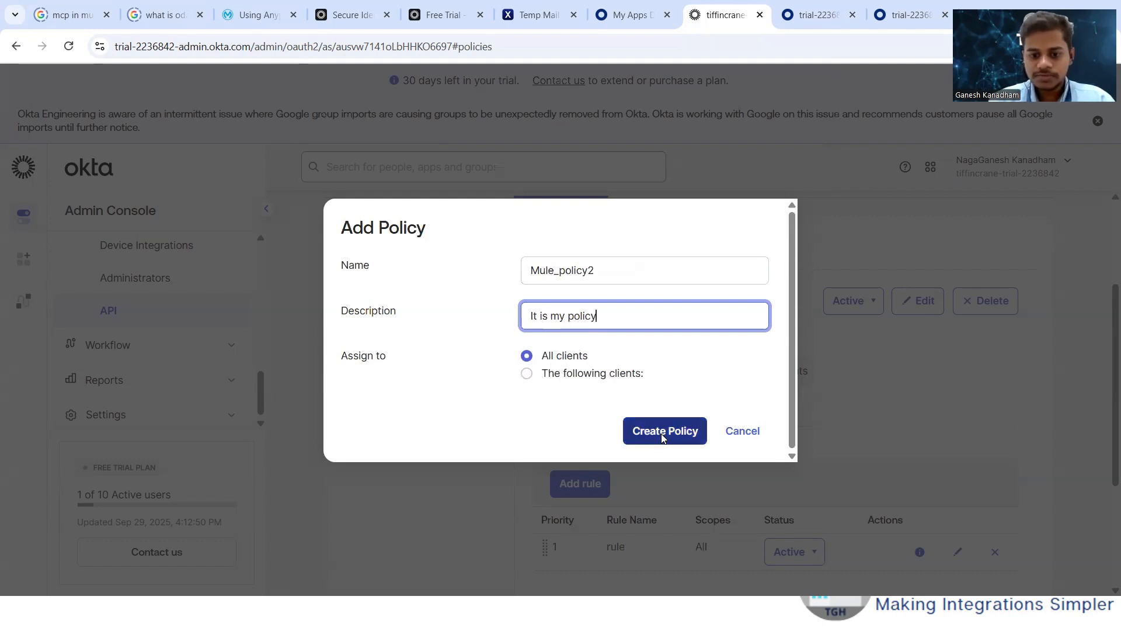
- Assign the new policy to all clients and create it
{"action": "left_click", "coordinate": [578, 376]}
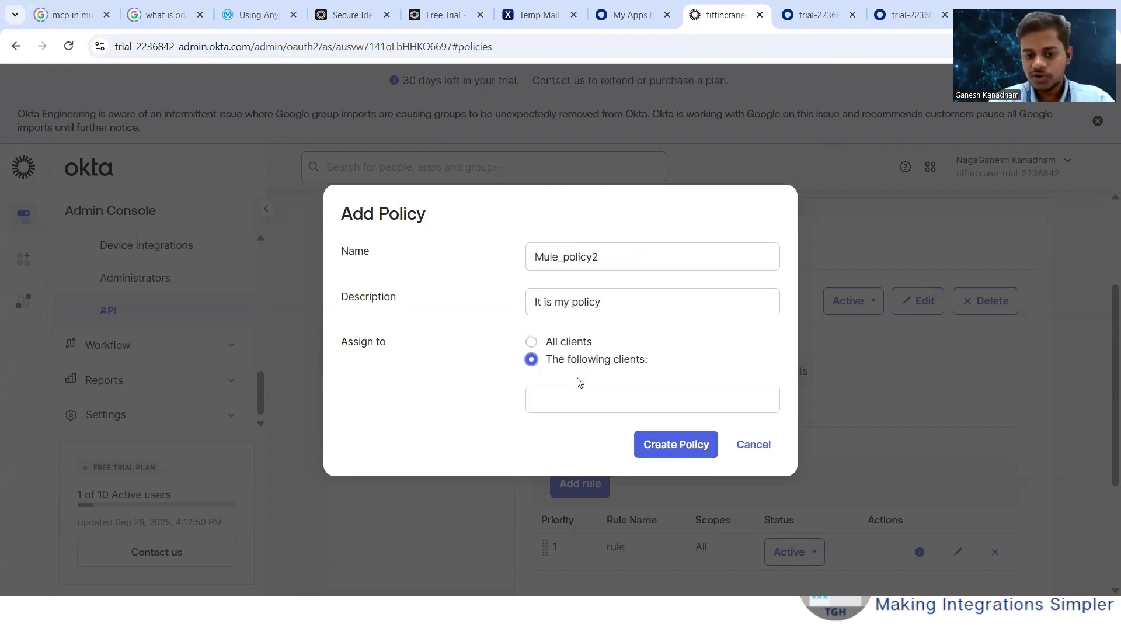
{"action": "left_click", "coordinate": [532, 389]}
{"action": "left_click", "coordinate": [531, 341]}
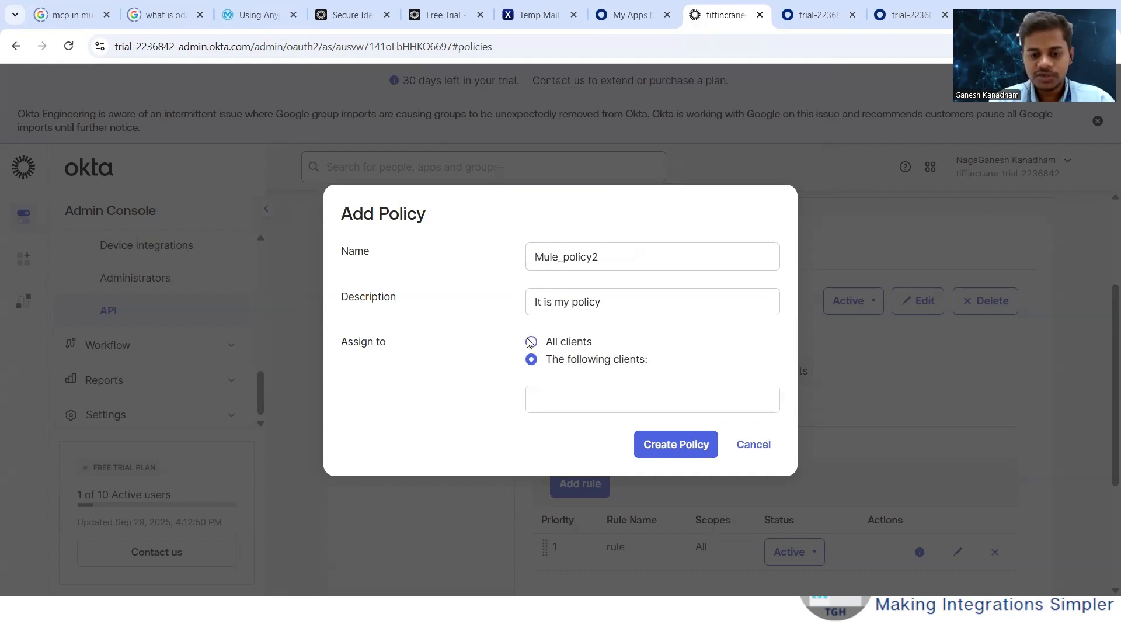
{"action": "left_click", "coordinate": [653, 429]}
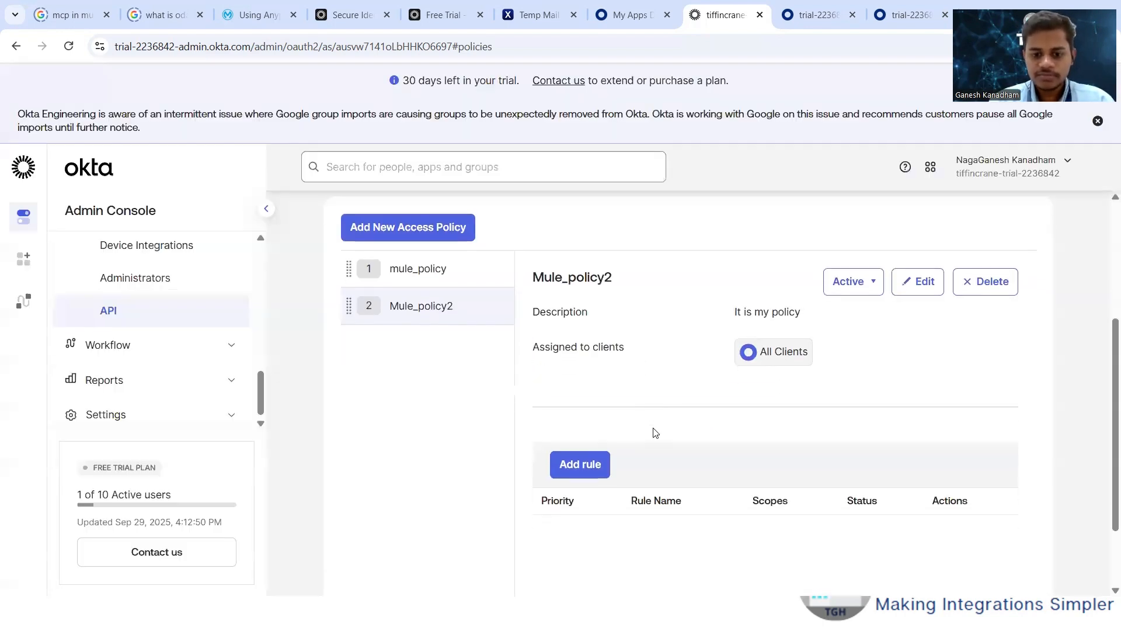
- Create a rule named My Rule in Mule_policy2, keeping the default grant types, scopes and token lifetimes
{"action": "scroll", "coordinate": [653, 432], "scroll_direction": "down", "scroll_amount": 2}
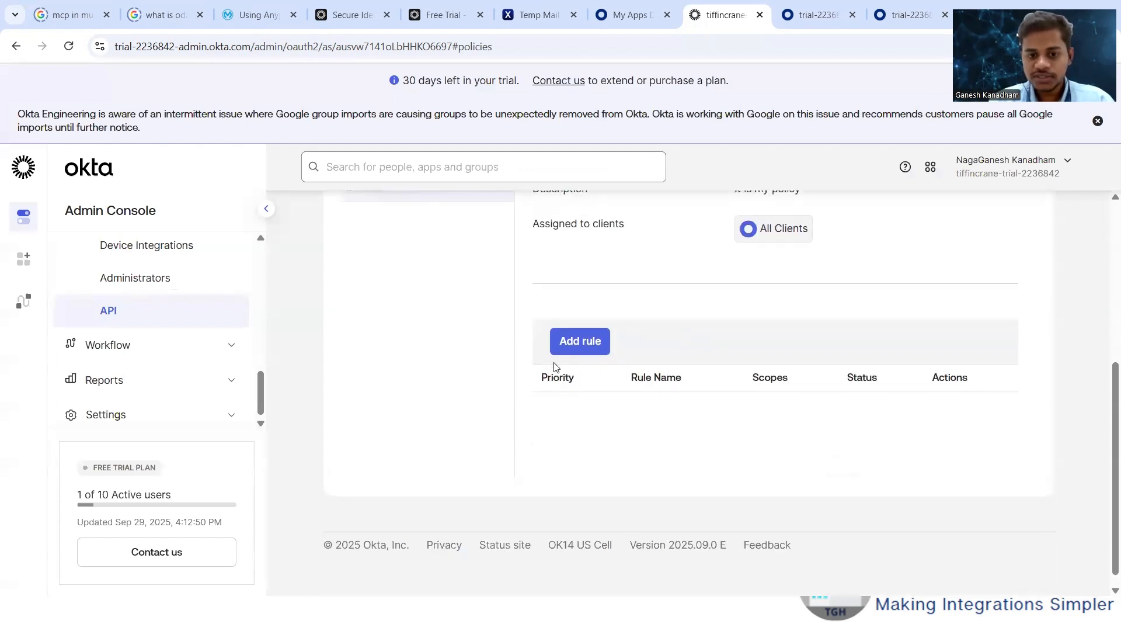
{"action": "left_click", "coordinate": [582, 345]}
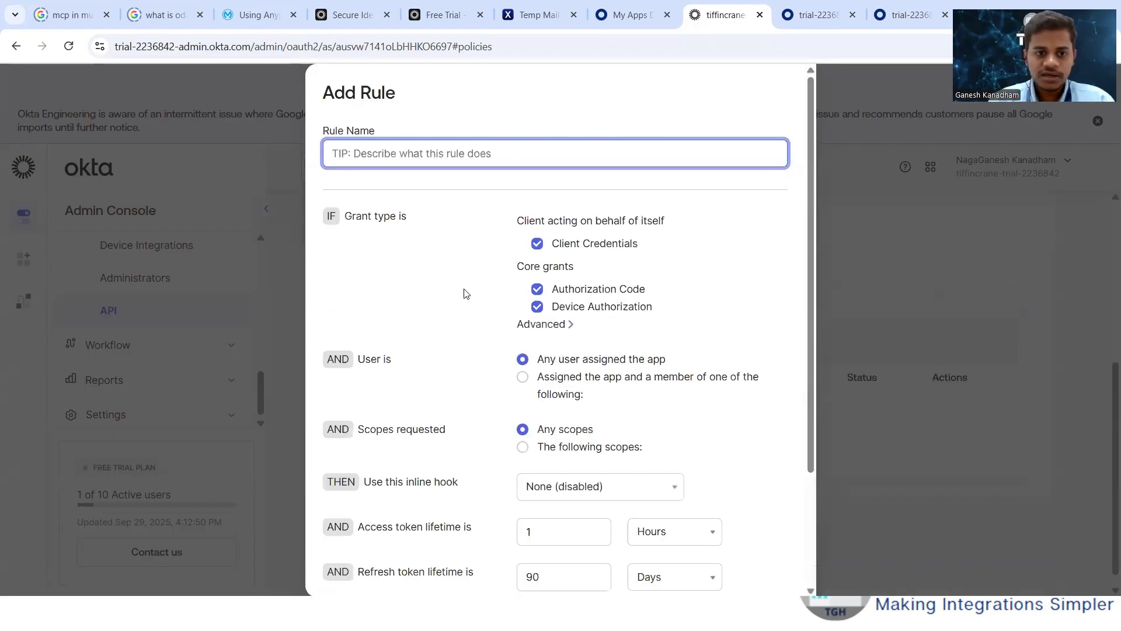
{"action": "left_click", "coordinate": [473, 148]}
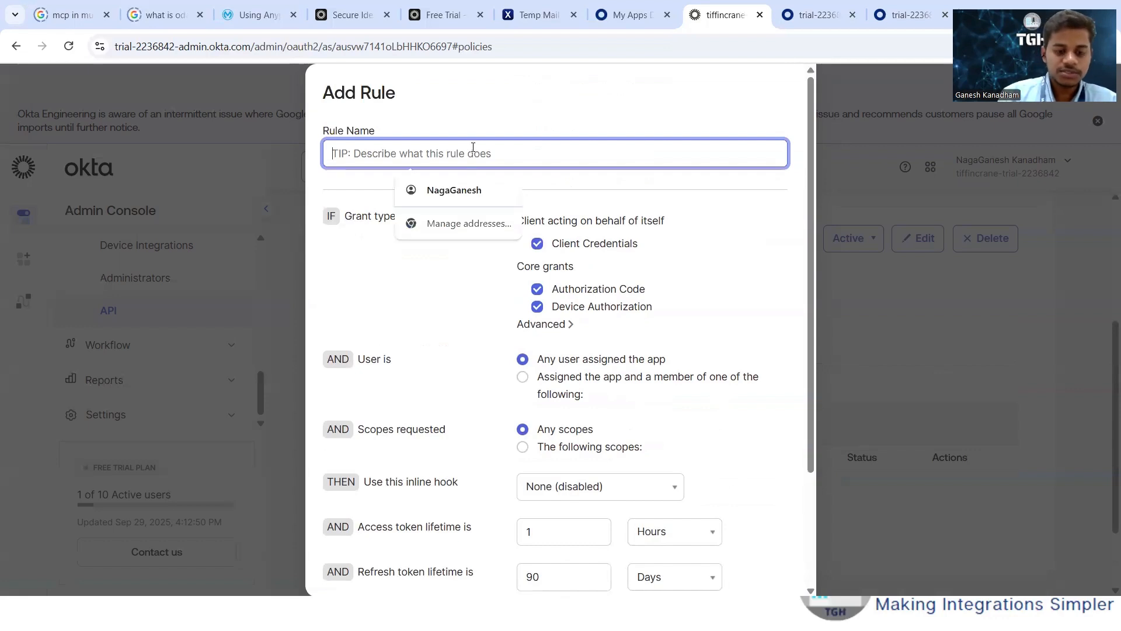
{"action": "type", "text": "My Rule"}
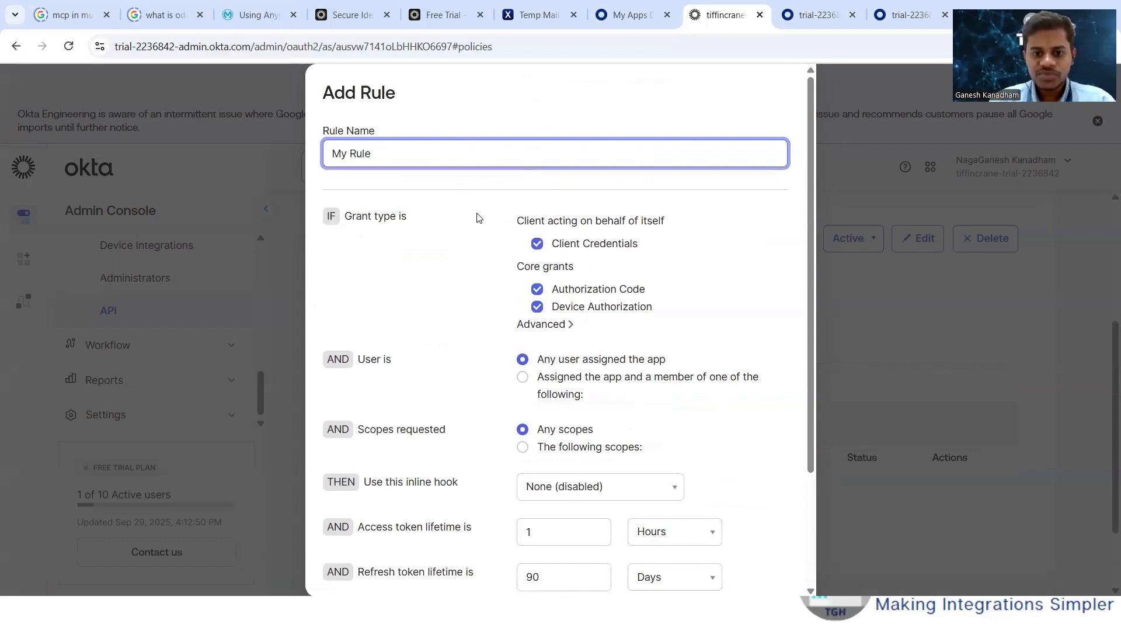
{"action": "scroll", "coordinate": [475, 218], "scroll_direction": "down", "scroll_amount": 2}
{"action": "scroll", "coordinate": [472, 242], "scroll_direction": "up", "scroll_amount": 1}
{"action": "scroll", "coordinate": [473, 242], "scroll_direction": "down", "scroll_amount": 2}
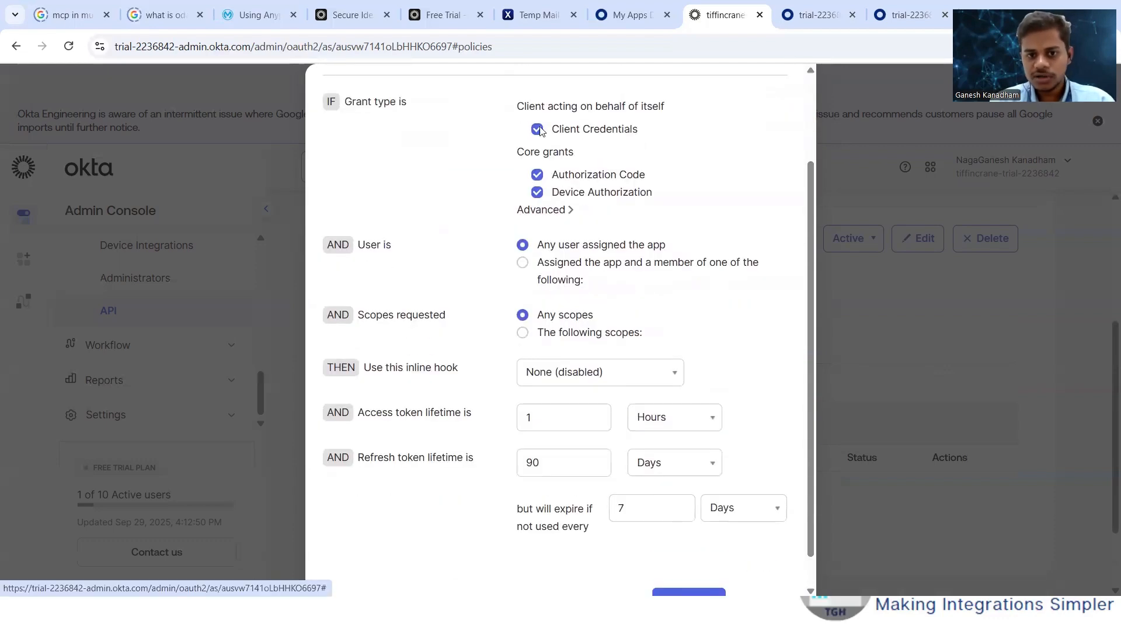
{"action": "scroll", "coordinate": [497, 197], "scroll_direction": "up", "scroll_amount": 1}
{"action": "left_click", "coordinate": [706, 575]}
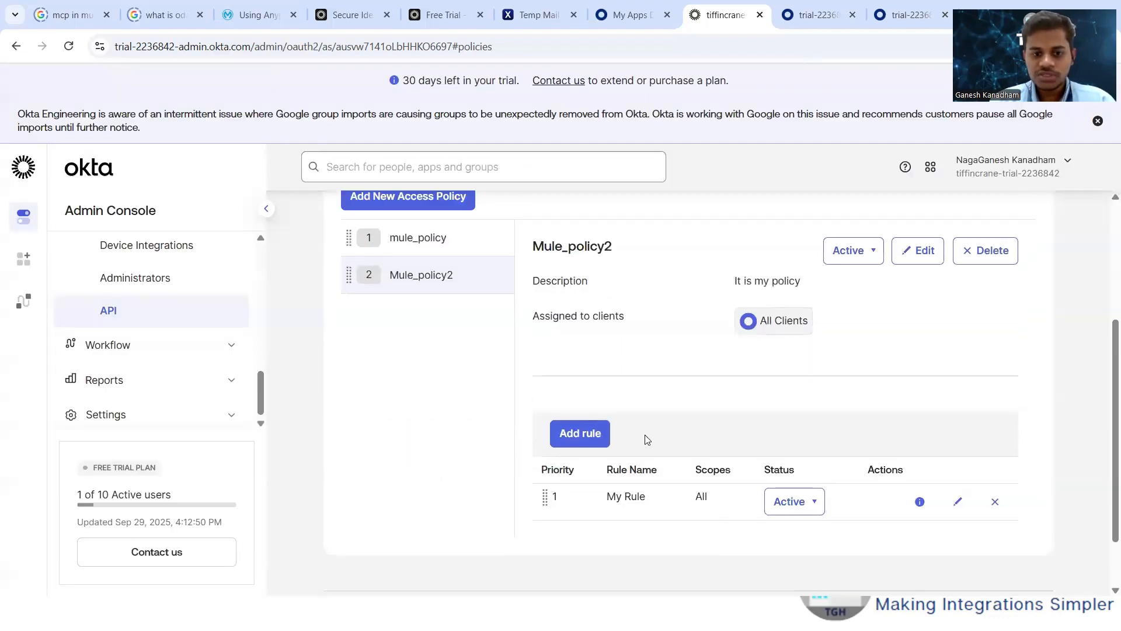
- In the default server's token preview, choose My FirstApp as the client and Client Credentials as the grant type
{"action": "scroll", "coordinate": [590, 409], "scroll_direction": "up", "scroll_amount": 2}
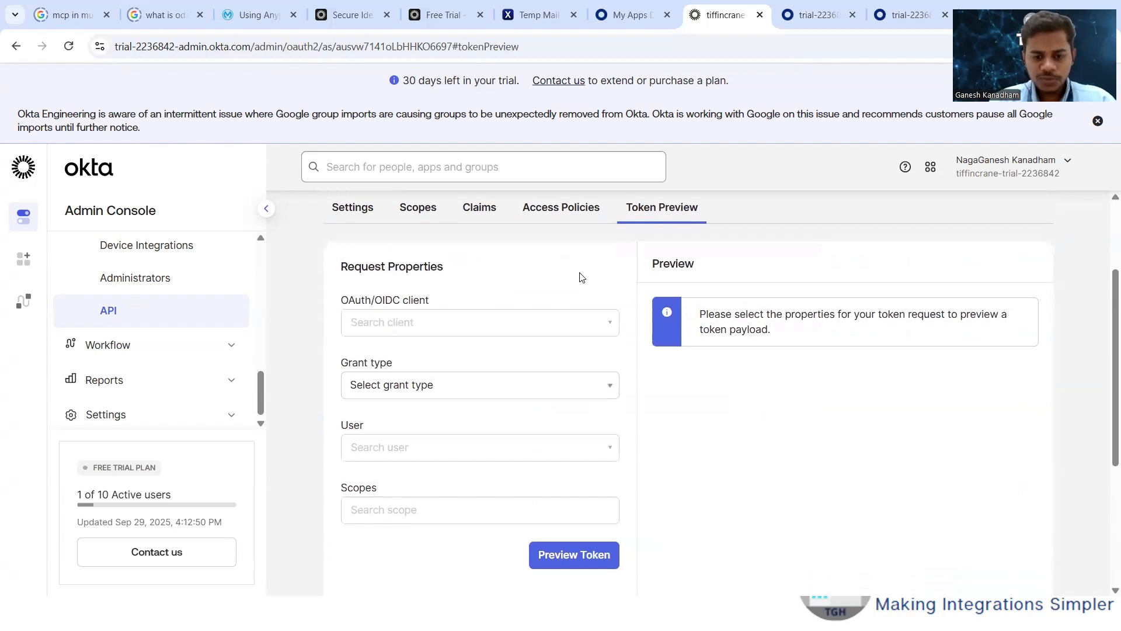
{"action": "left_click", "coordinate": [608, 321]}
{"action": "type", "text": "my"}
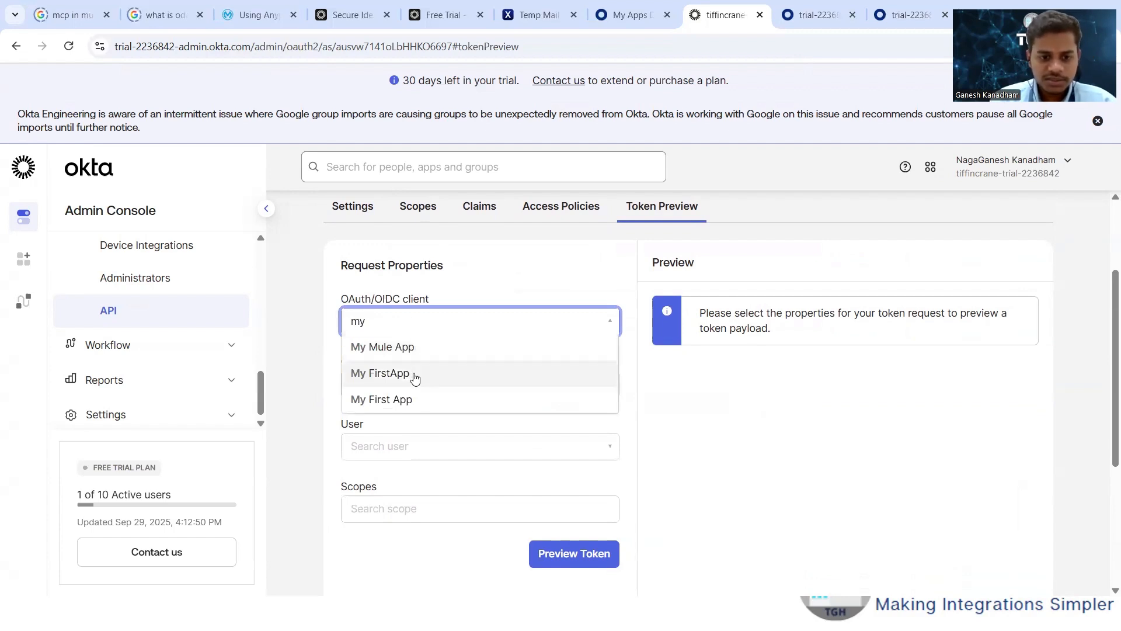
{"action": "left_click", "coordinate": [601, 380]}
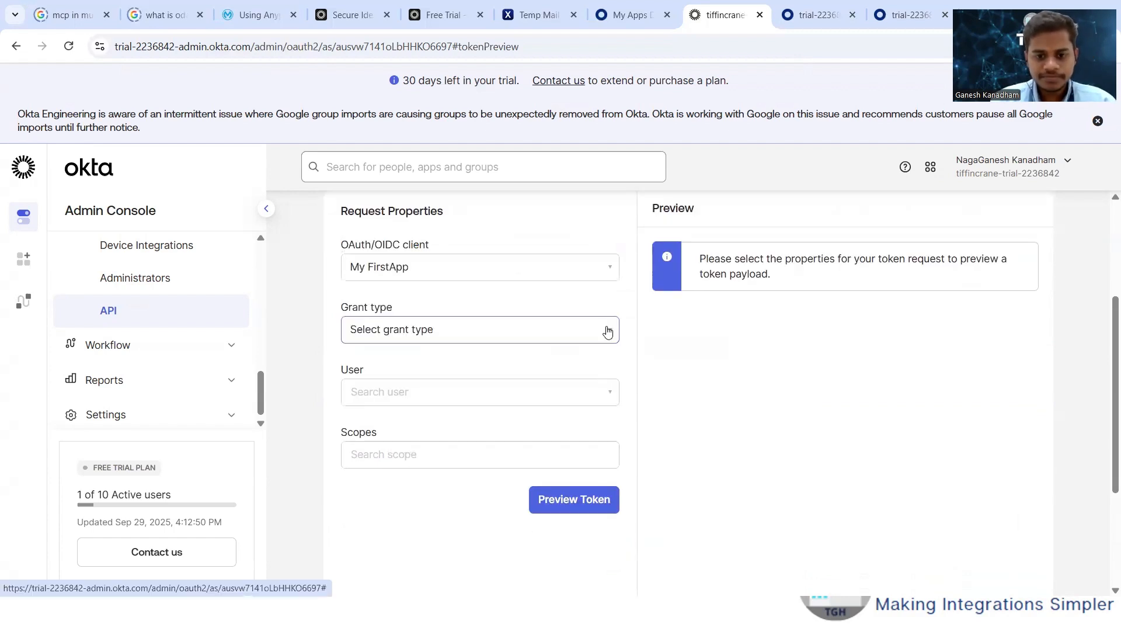
{"action": "left_click", "coordinate": [610, 329]}
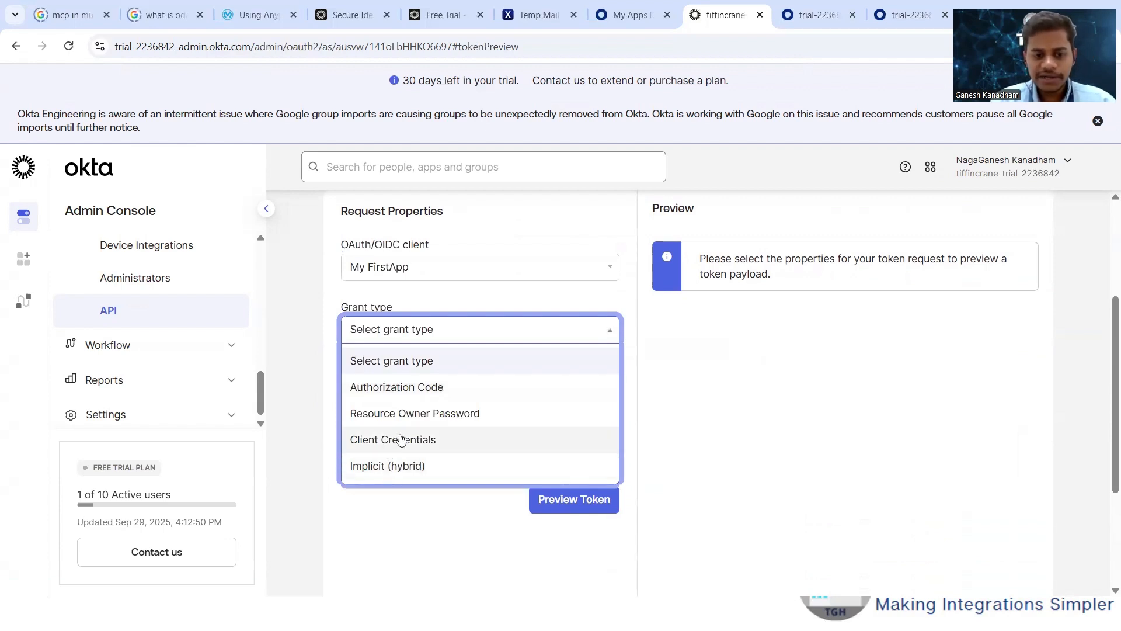
{"action": "left_click", "coordinate": [401, 439]}
- Add the get_mydata scope to the token request and generate the token preview
{"action": "left_click", "coordinate": [558, 390]}
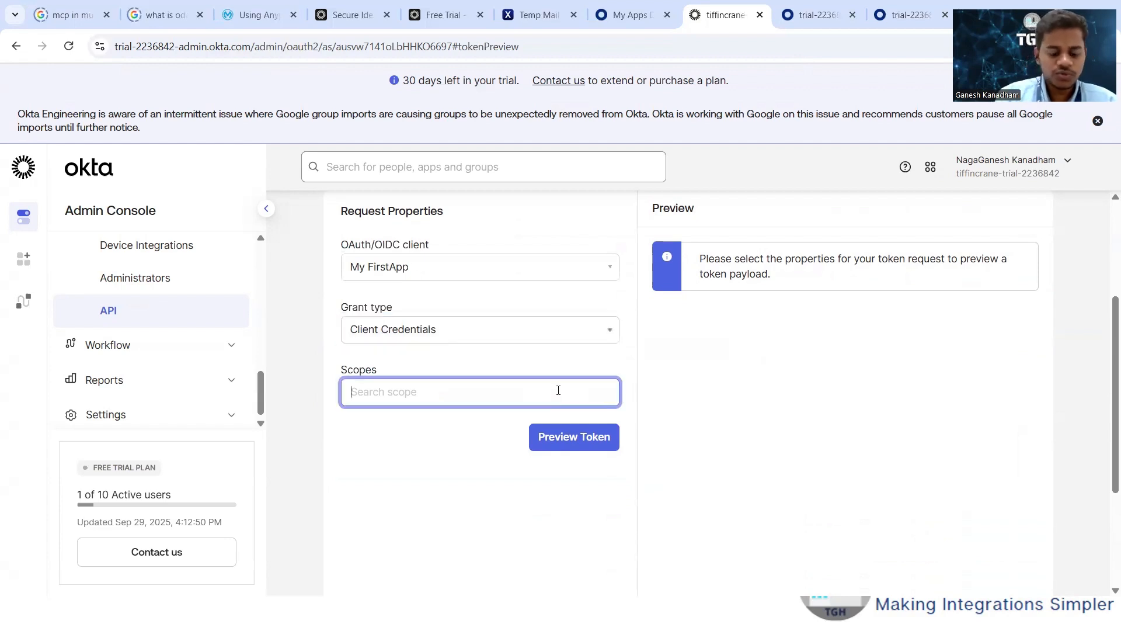
{"action": "type", "text": "get_"}
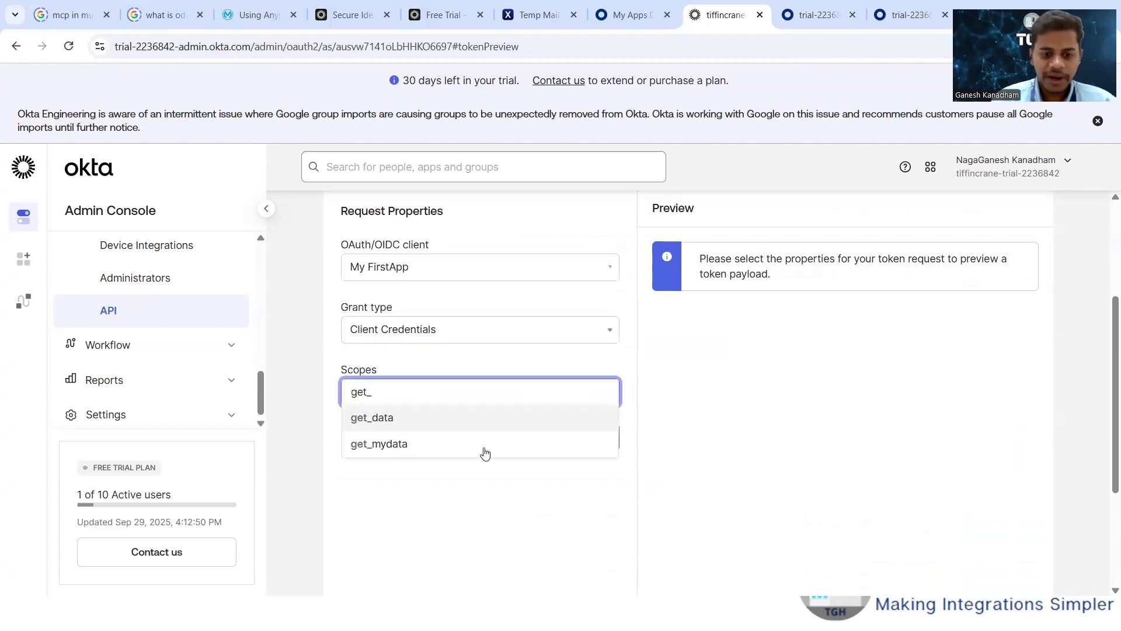
{"action": "left_click", "coordinate": [482, 454]}
{"action": "left_click", "coordinate": [567, 438]}
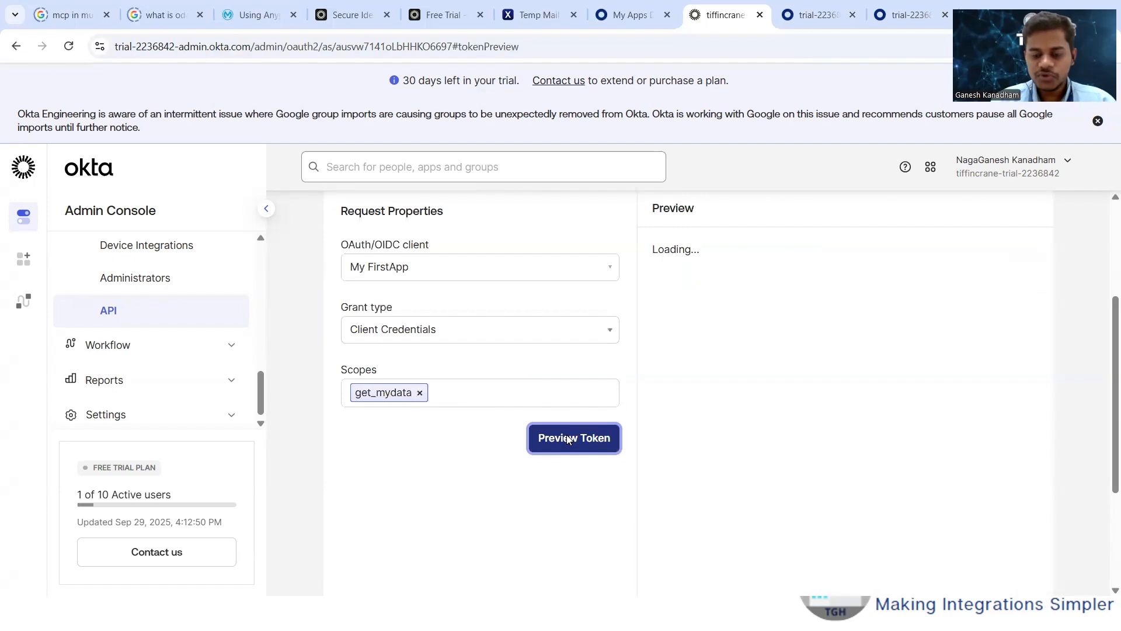
- Examine the previewed token's header, payload and signature sections
{"action": "scroll", "coordinate": [769, 448], "scroll_direction": "down", "scroll_amount": 1}
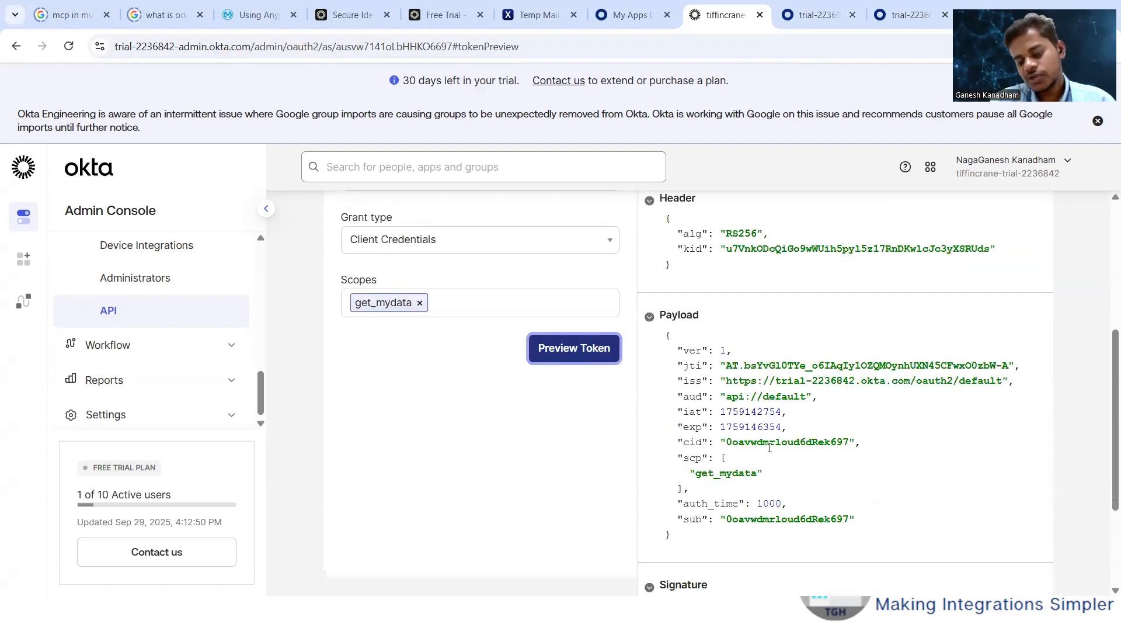
{"action": "scroll", "coordinate": [770, 448], "scroll_direction": "up", "scroll_amount": 1}
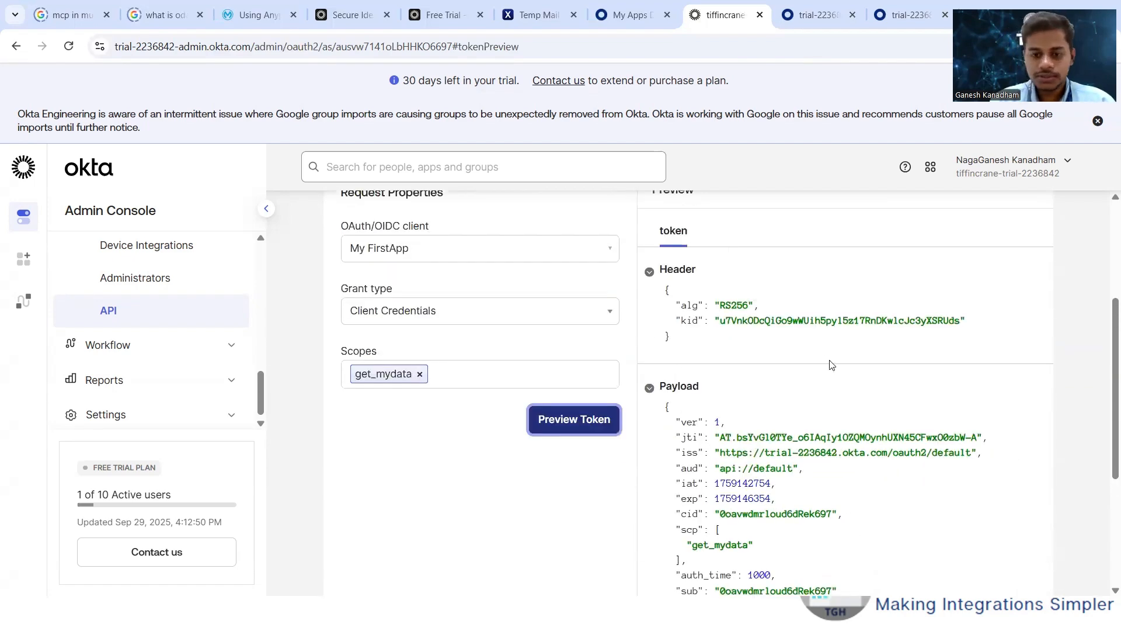
{"action": "scroll", "coordinate": [832, 365], "scroll_direction": "up", "scroll_amount": 2}
{"action": "scroll", "coordinate": [832, 365], "scroll_direction": "down", "scroll_amount": 5}
{"action": "scroll", "coordinate": [831, 360], "scroll_direction": "up", "scroll_amount": 1}
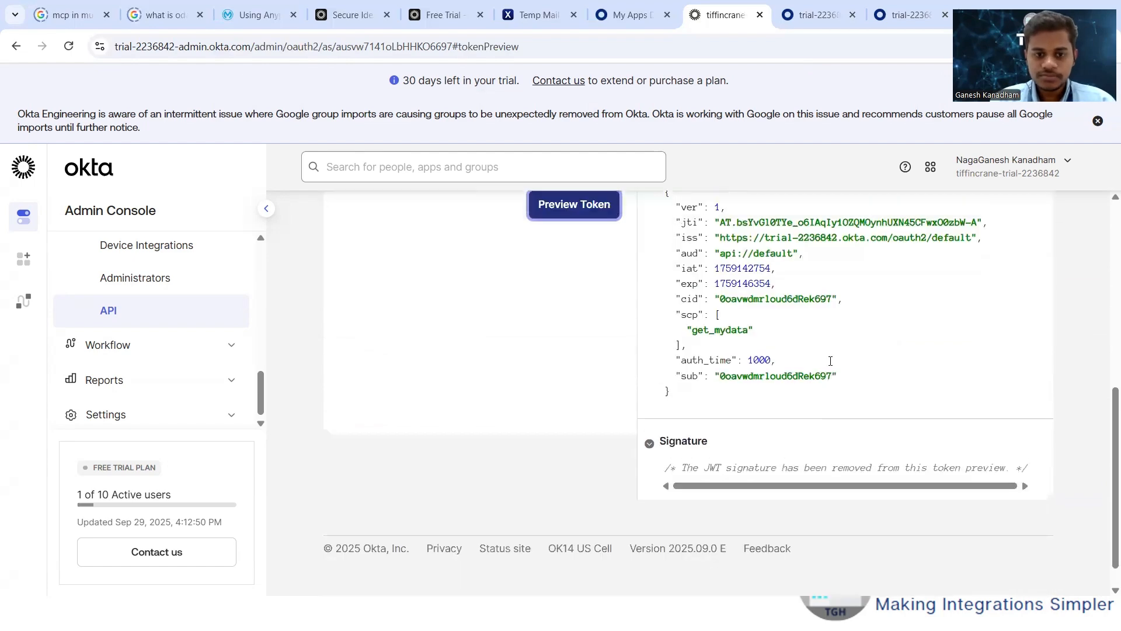
{"action": "scroll", "coordinate": [173, 268], "scroll_direction": "up", "scroll_amount": 5}
{"action": "scroll", "coordinate": [173, 265], "scroll_direction": "up", "scroll_amount": 5}
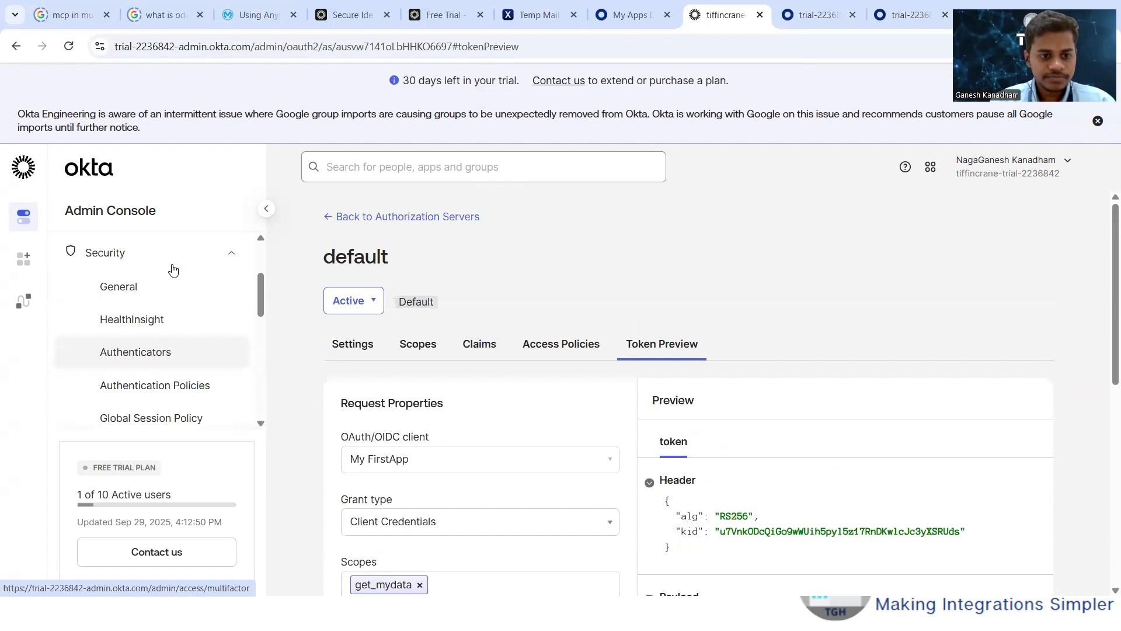
{"action": "scroll", "coordinate": [173, 267], "scroll_direction": "up", "scroll_amount": 1}
- View the metadata URI from the default server's settings as pretty-printed JSON and highlight the jwks_uri address
{"action": "left_click", "coordinate": [353, 353]}
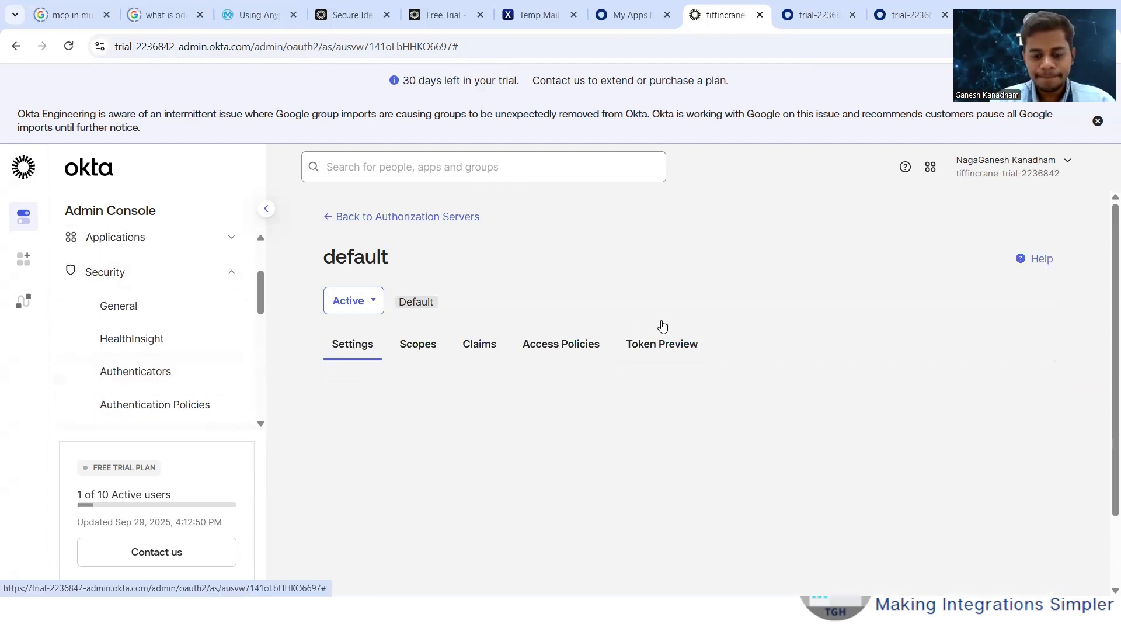
{"action": "scroll", "coordinate": [664, 325], "scroll_direction": "down", "scroll_amount": 3}
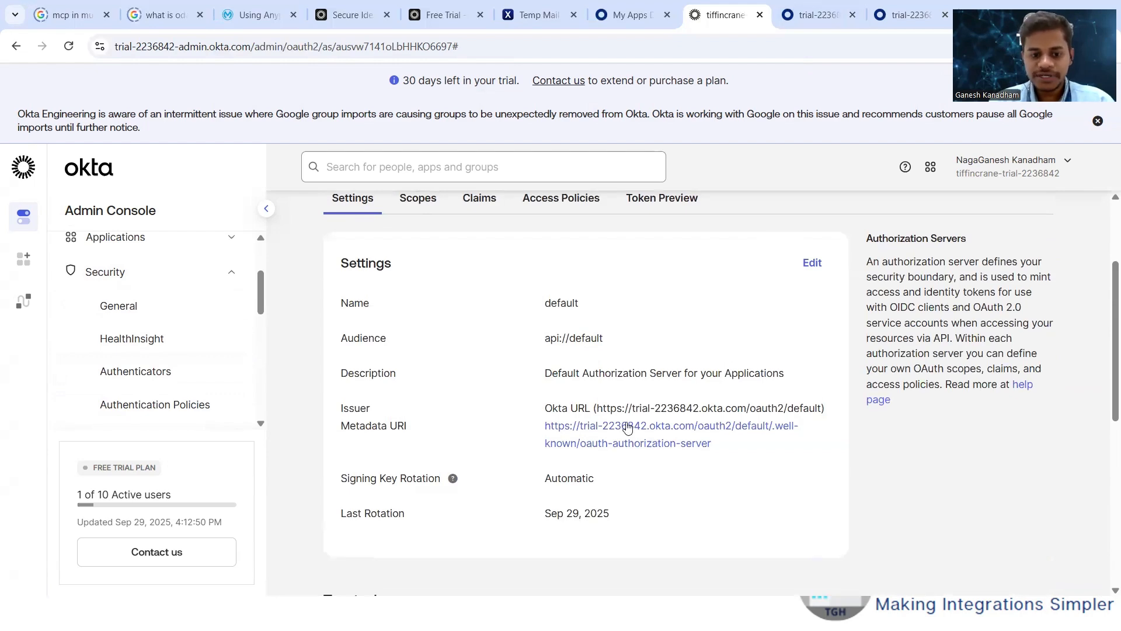
{"action": "left_click", "coordinate": [627, 427]}
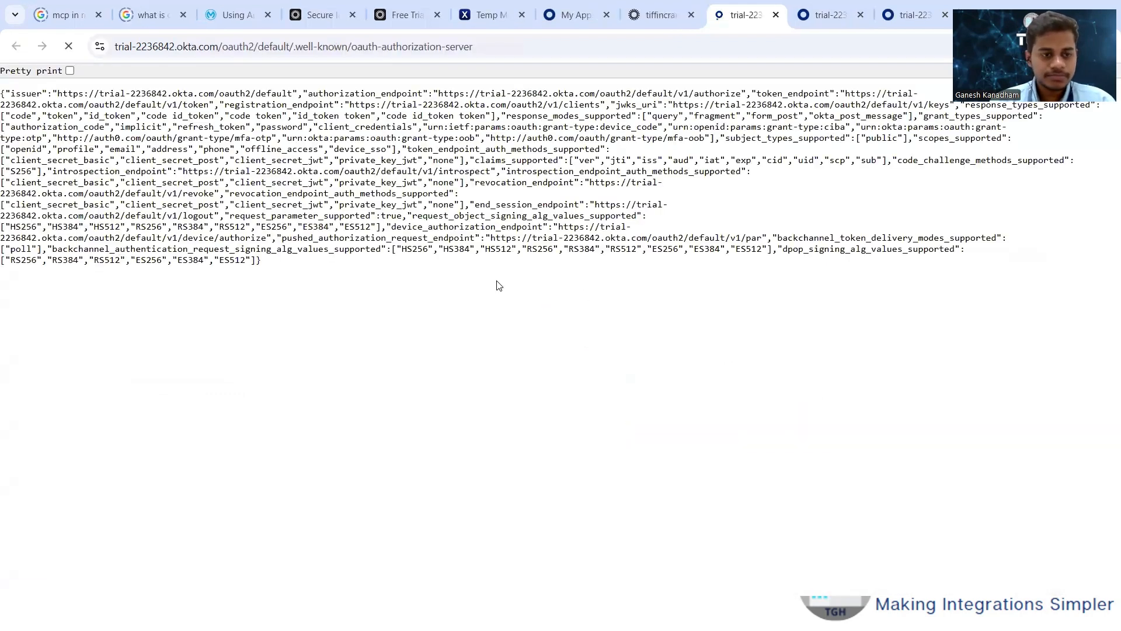
{"action": "left_click", "coordinate": [70, 71]}
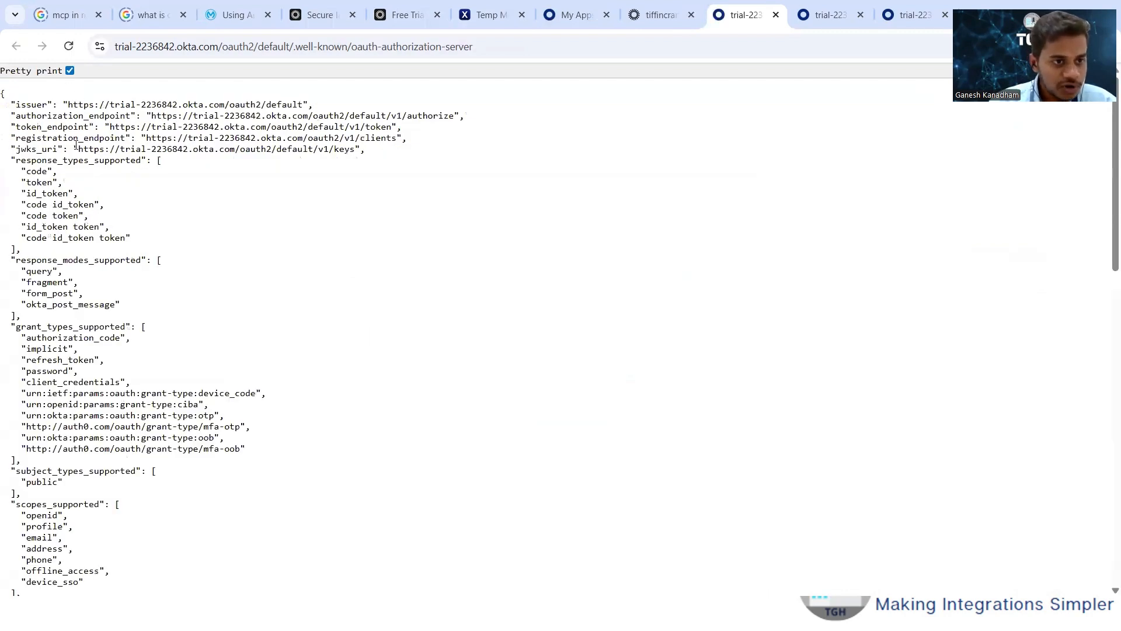
{"action": "left_click_drag", "start_coordinate": [76, 147], "coordinate": [356, 150]}
{"action": "left_click", "coordinate": [503, 261]}
- Switch to Anypoint Design Center, open the restapi-sample project and look through its RAML specification
{"action": "key", "text": "alt+Tab"}
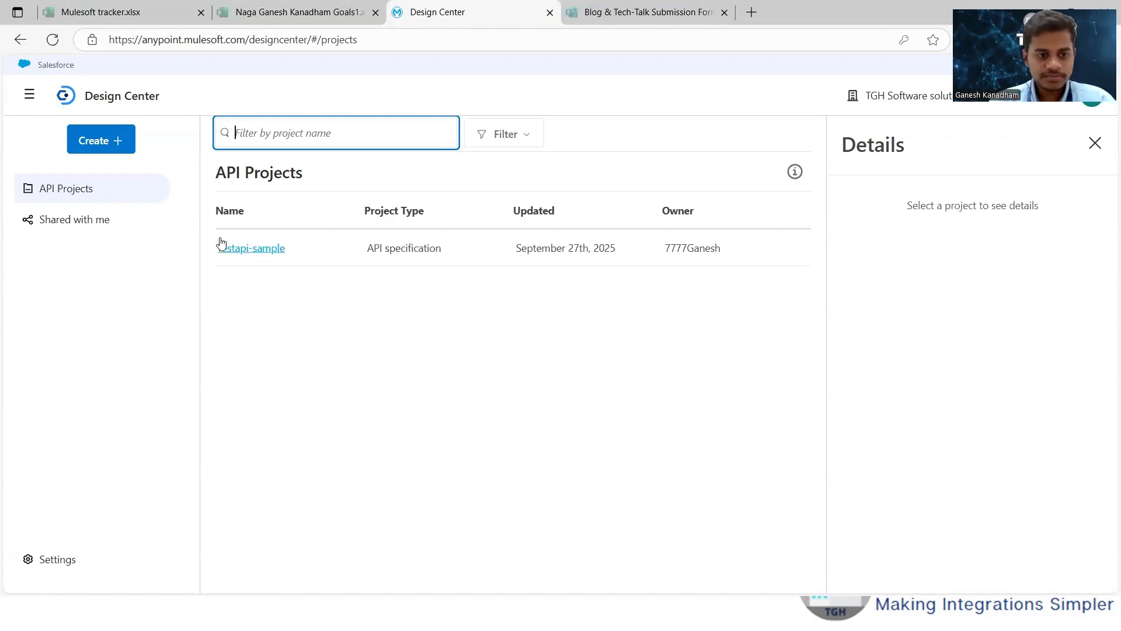
{"action": "left_click", "coordinate": [239, 248]}
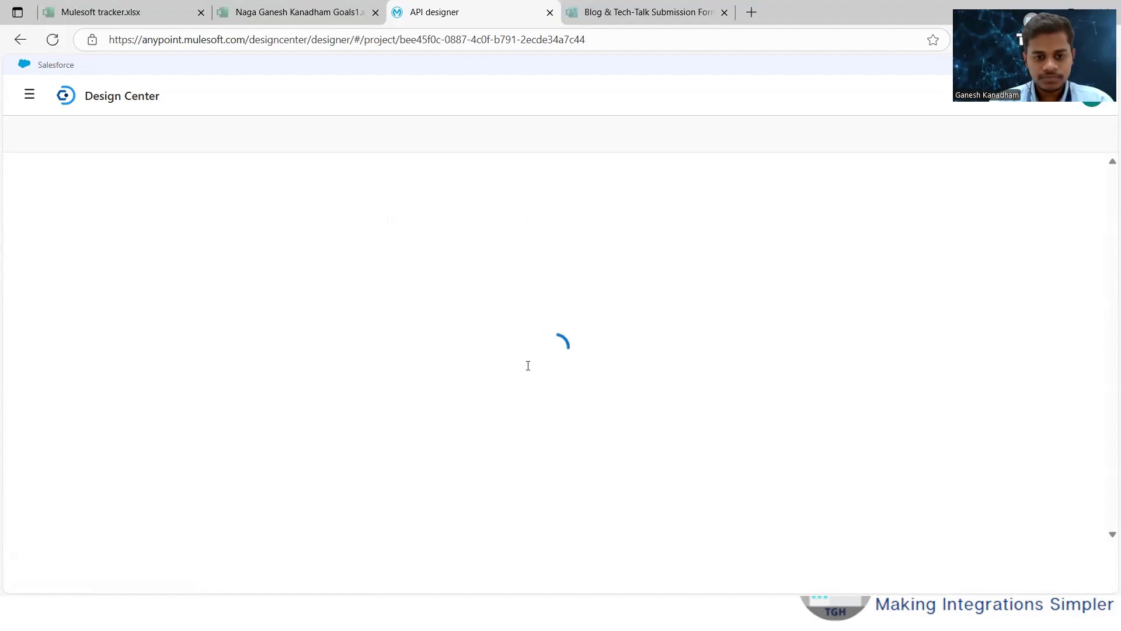
{"action": "left_click", "coordinate": [540, 346]}
{"action": "scroll", "coordinate": [539, 345], "scroll_direction": "down", "scroll_amount": 3}
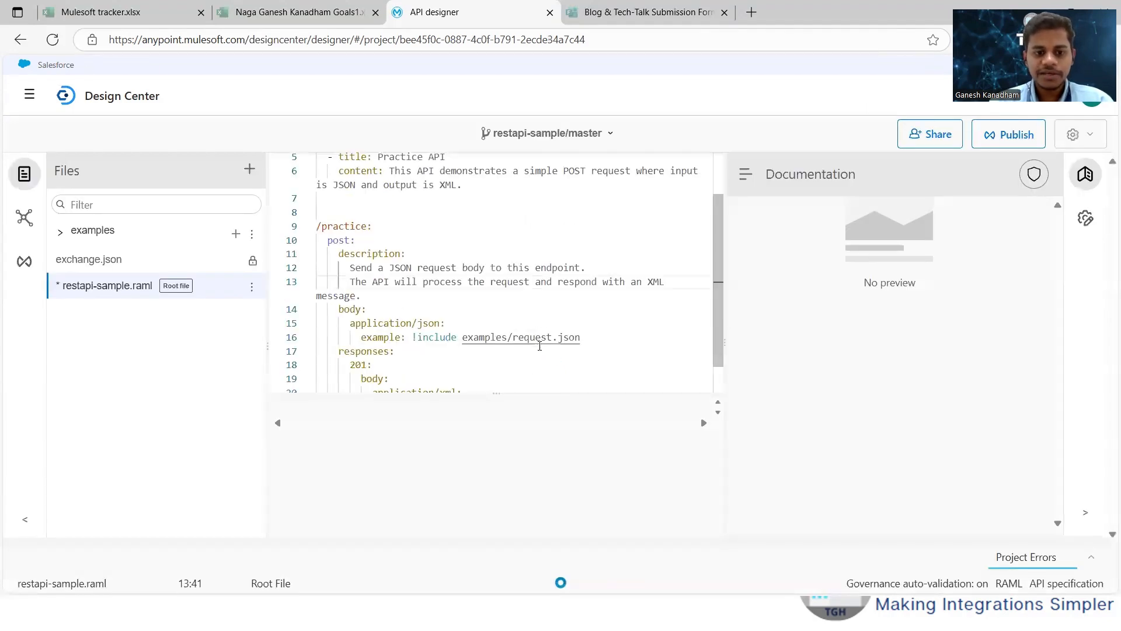
{"action": "scroll", "coordinate": [538, 350], "scroll_direction": "up", "scroll_amount": 3}
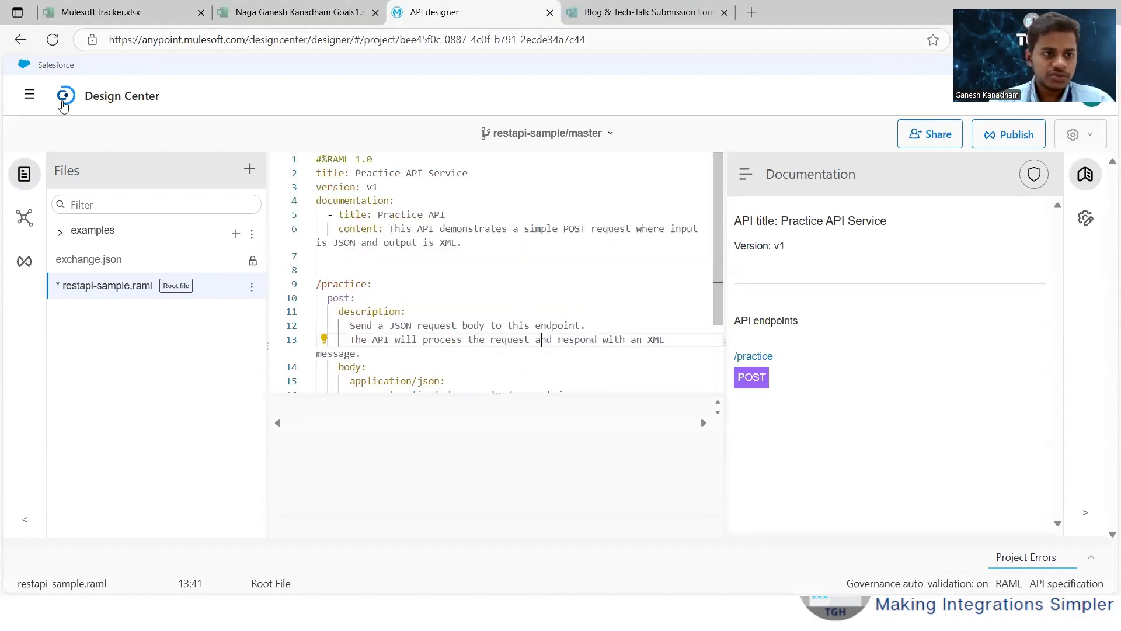
{"action": "left_click", "coordinate": [28, 94]}
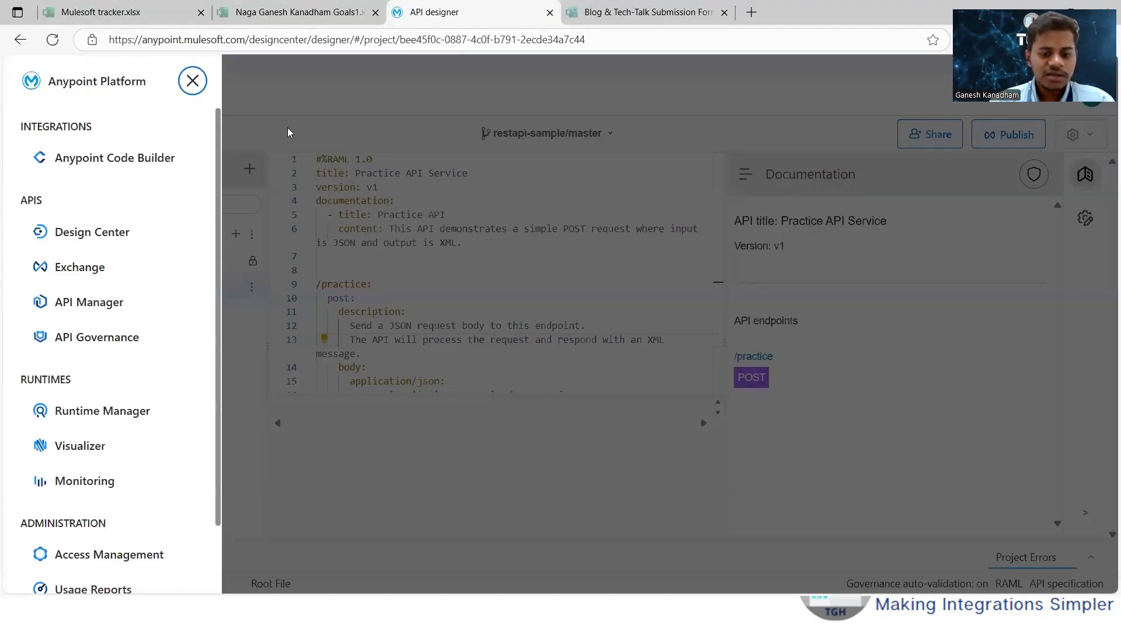
{"action": "left_click", "coordinate": [506, 272]}
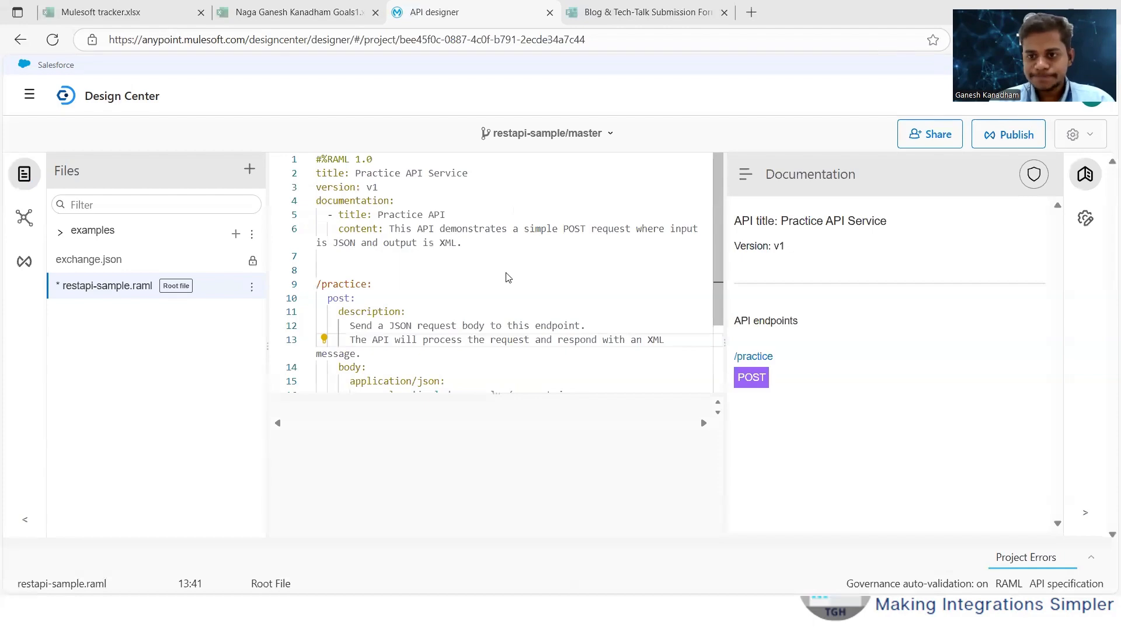
- Switch to Anypoint Studio and look through the restapi-sample flows of the oauth2-okta-app project
{"action": "key", "text": "alt+Tab"}
{"action": "key", "text": "alt+Tab"}
{"action": "key", "text": "alt+Tab"}
{"action": "key", "text": "alt+Tab"}
{"action": "key", "text": "alt+Tab"}
{"action": "key", "text": "alt+Tab"}
{"action": "key", "text": "alt+Tab"}
{"action": "scroll", "coordinate": [497, 264], "scroll_direction": "up", "scroll_amount": 6}
{"action": "scroll", "coordinate": [497, 264], "scroll_direction": "down", "scroll_amount": 2}
{"action": "scroll", "coordinate": [498, 264], "scroll_direction": "up", "scroll_amount": 2}
{"action": "scroll", "coordinate": [498, 264], "scroll_direction": "down", "scroll_amount": 5}
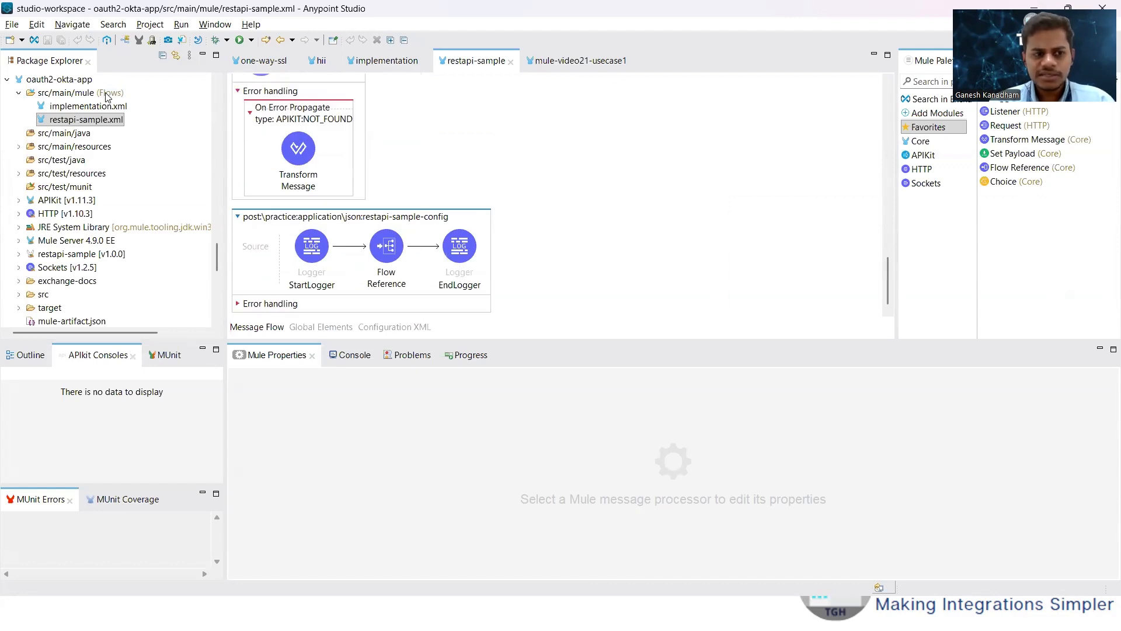
- Open implementation.xml in oauth2-okta-app and inspect the DW Map JSON to XML transformation script
{"action": "double_click", "coordinate": [103, 107]}
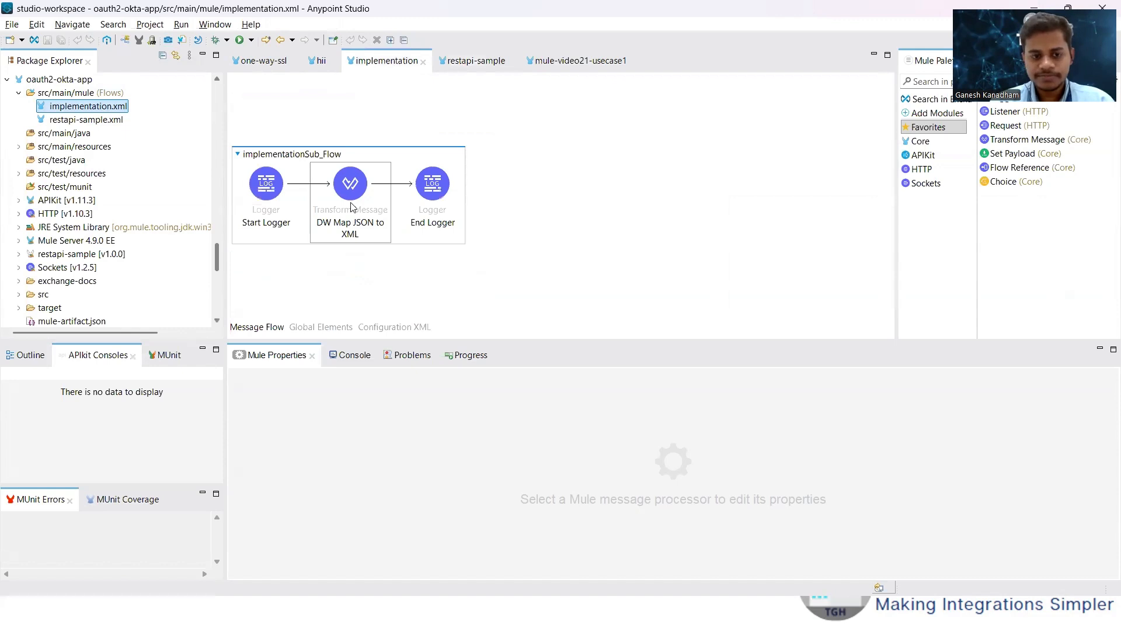
{"action": "left_click", "coordinate": [352, 206]}
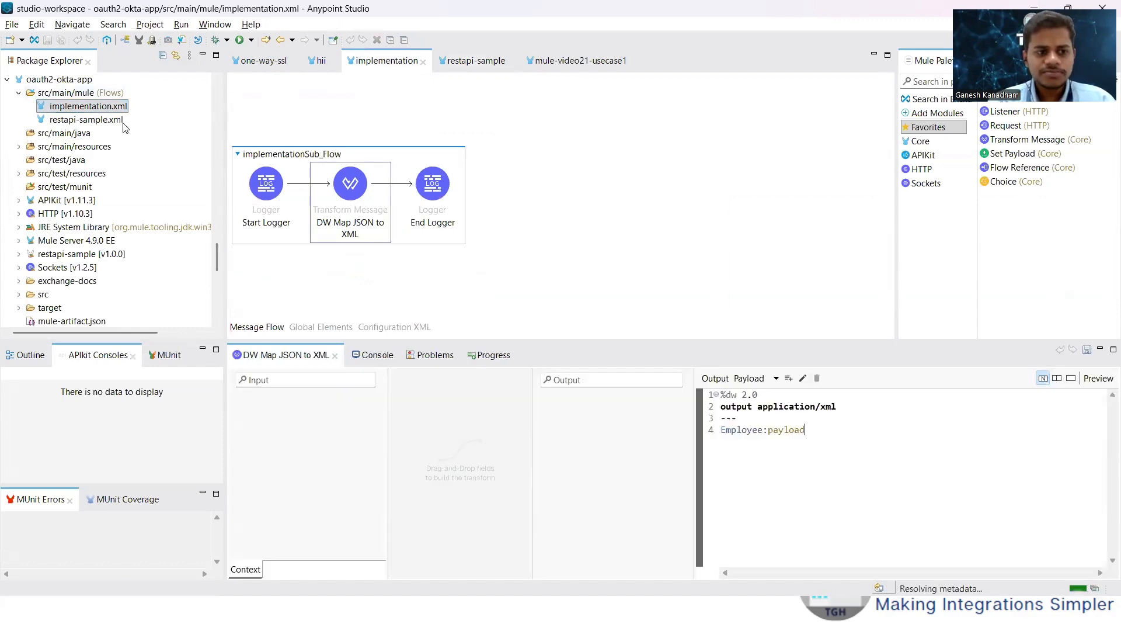
{"action": "double_click", "coordinate": [75, 83]}
{"action": "double_click", "coordinate": [75, 83]}
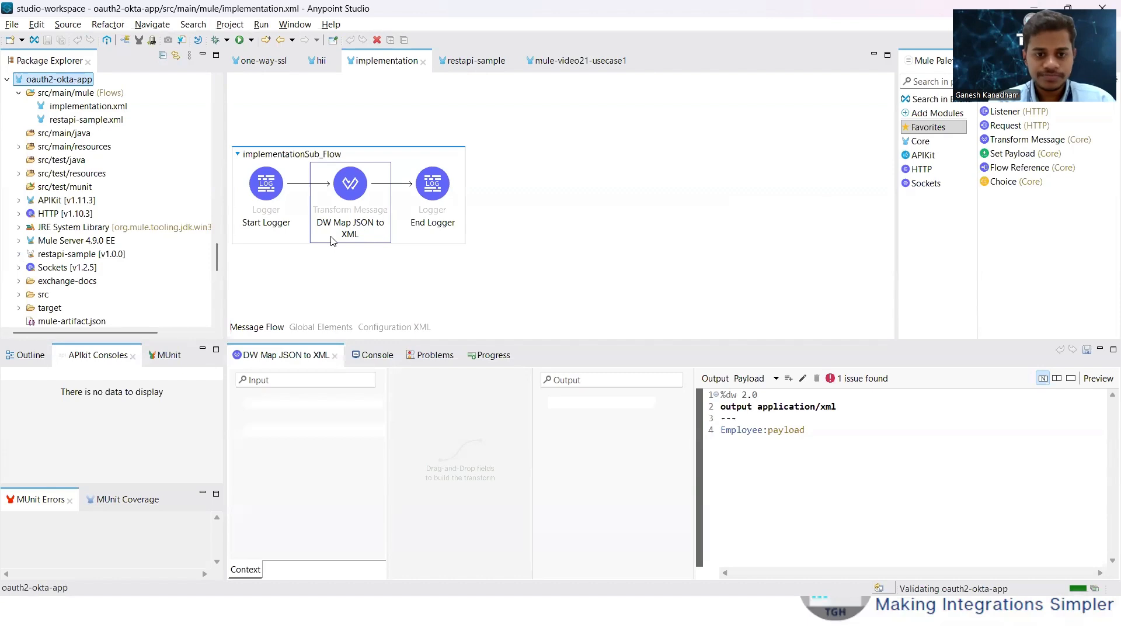
- Switch back to Anypoint Platform in the browser and open API Manager
{"action": "key", "text": "alt+Tab"}
{"action": "key", "text": "alt+Tab"}
{"action": "key", "text": "alt+Tab"}
{"action": "key", "text": "alt+shift+Tab"}
{"action": "key", "text": "alt+shift+Tab"}
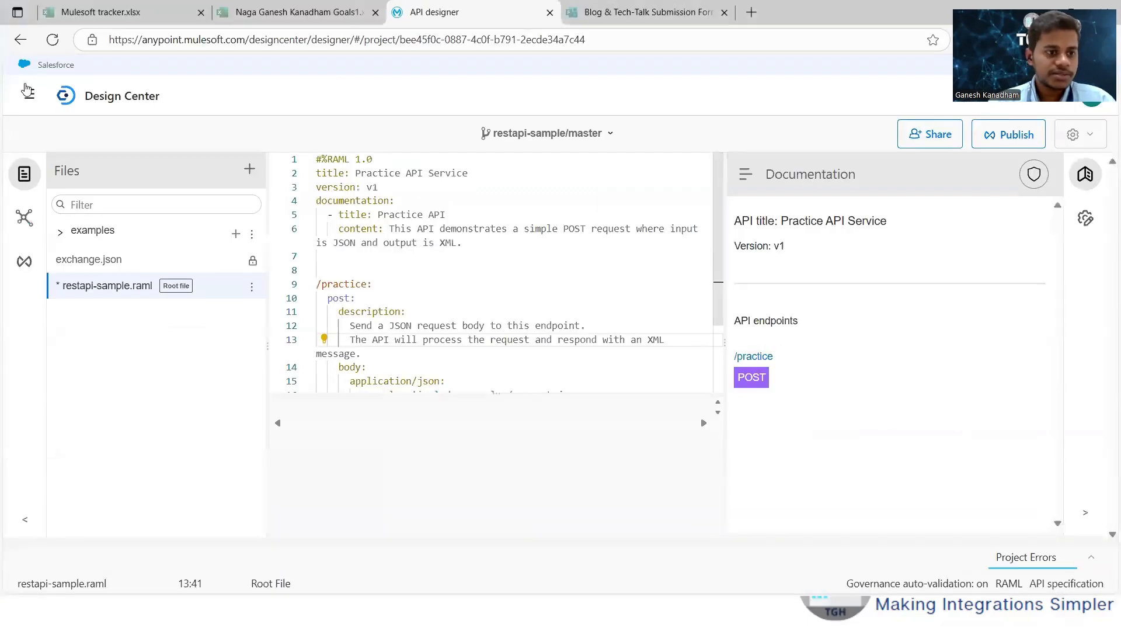
{"action": "left_click", "coordinate": [29, 94]}
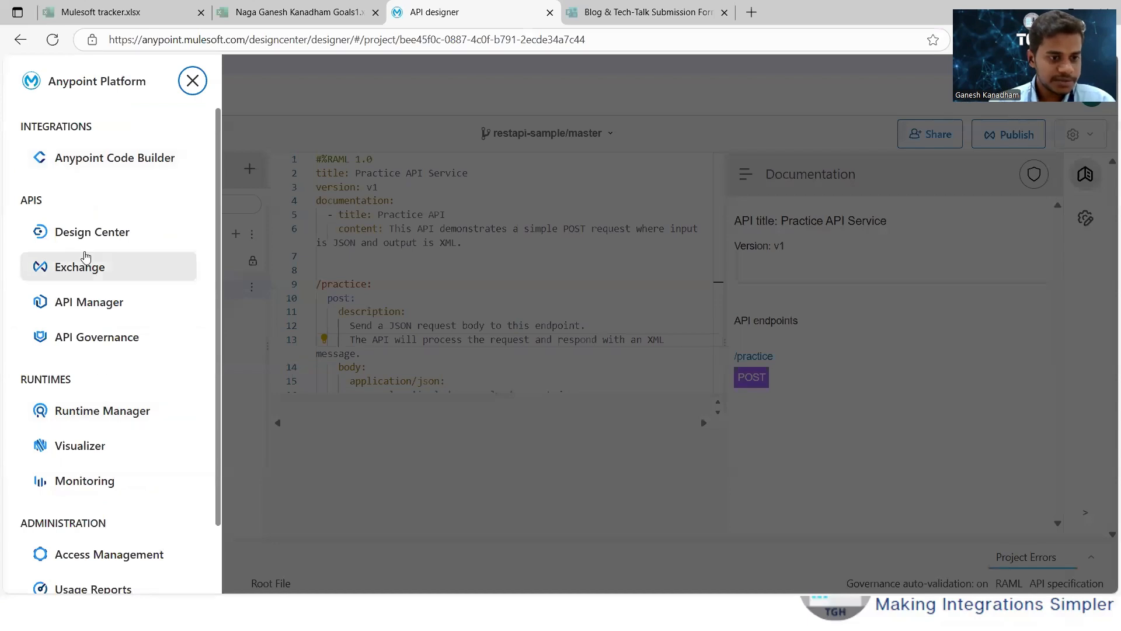
{"action": "left_click", "coordinate": [90, 306]}
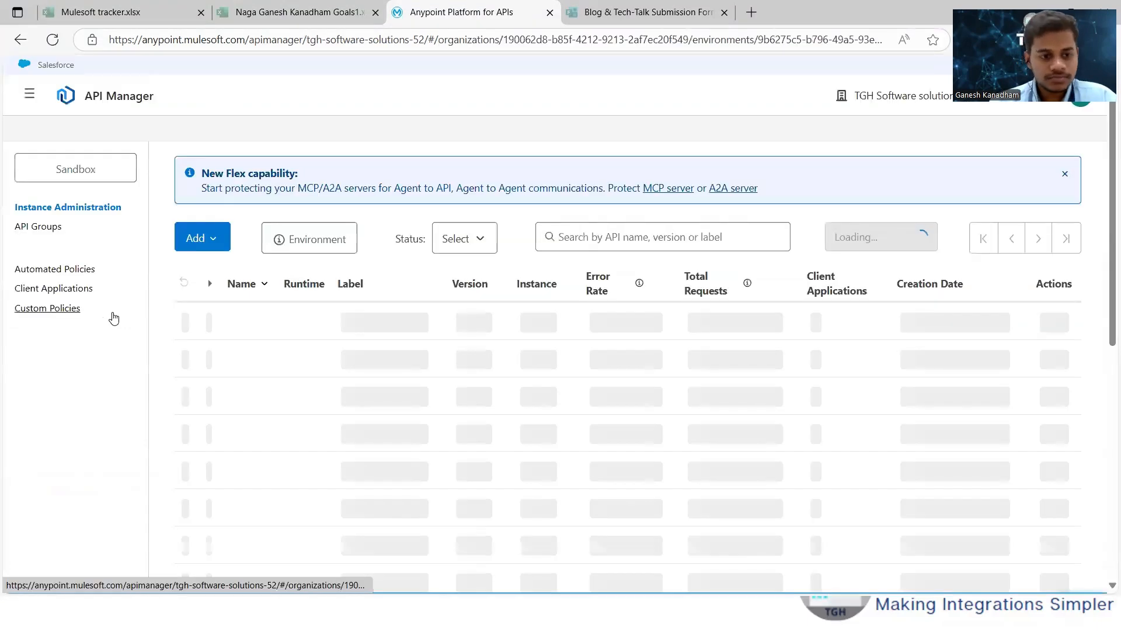
- Open the JWT Validation policy of the restapi-sample API for editing and review its signing method, key length and key origin settings
{"action": "left_click", "coordinate": [244, 328]}
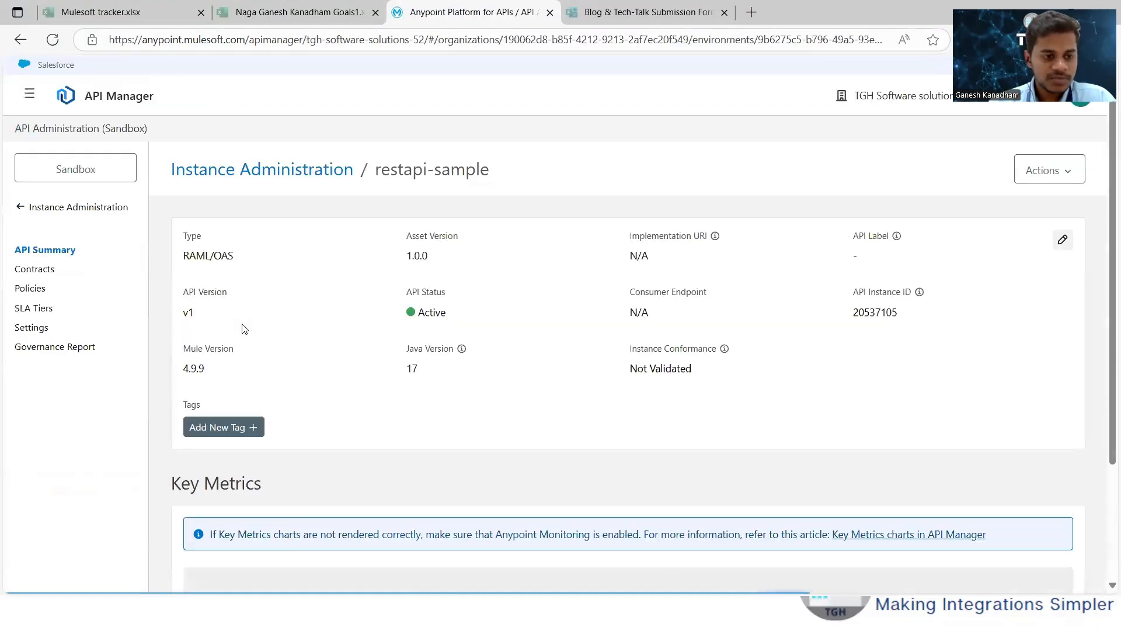
{"action": "left_click", "coordinate": [31, 292]}
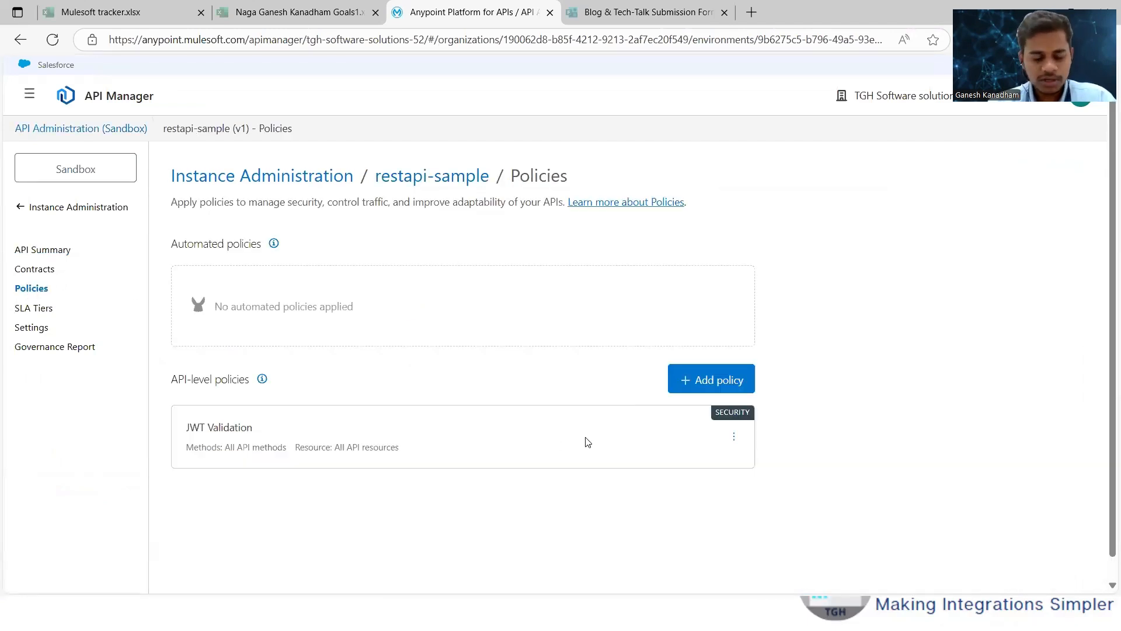
{"action": "left_click", "coordinate": [734, 436]}
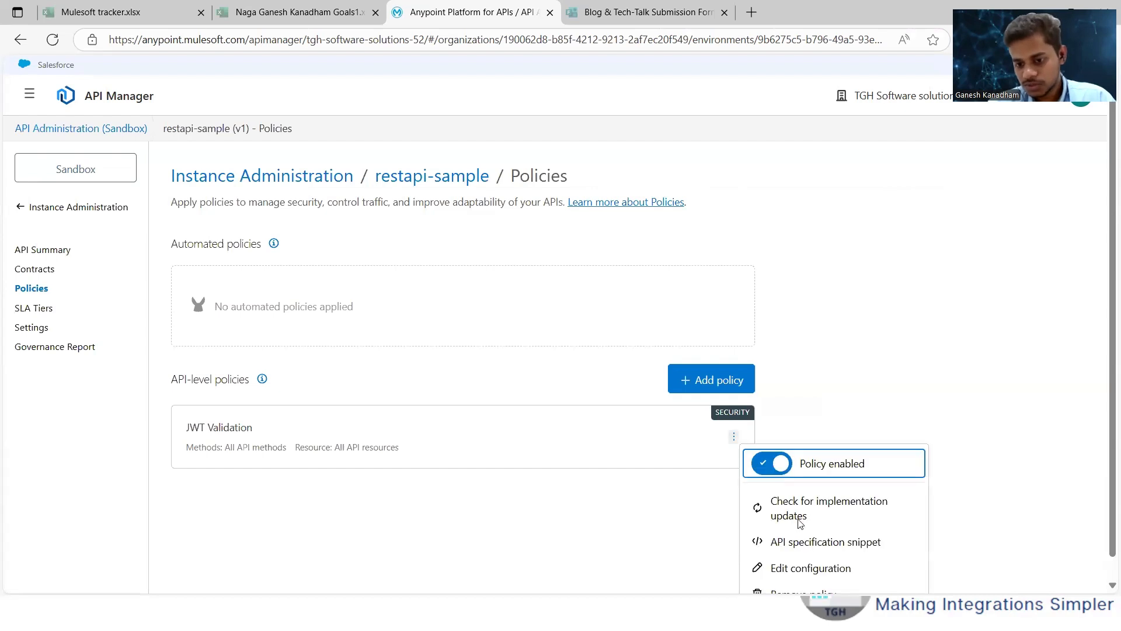
{"action": "left_click", "coordinate": [806, 564]}
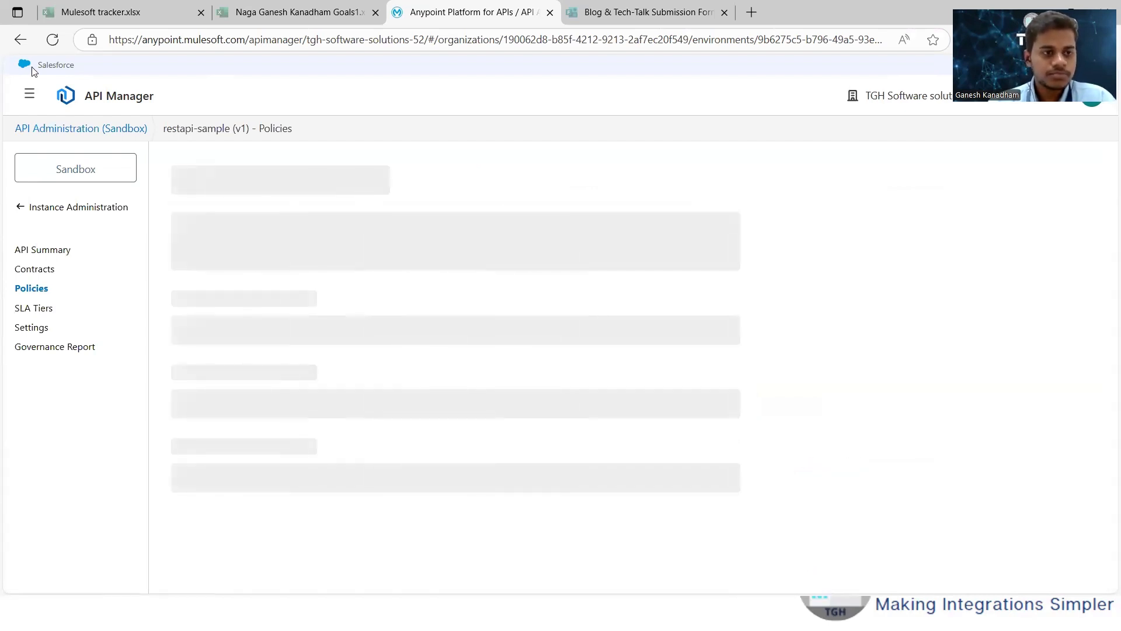
{"action": "scroll", "coordinate": [406, 358], "scroll_direction": "down", "scroll_amount": 2}
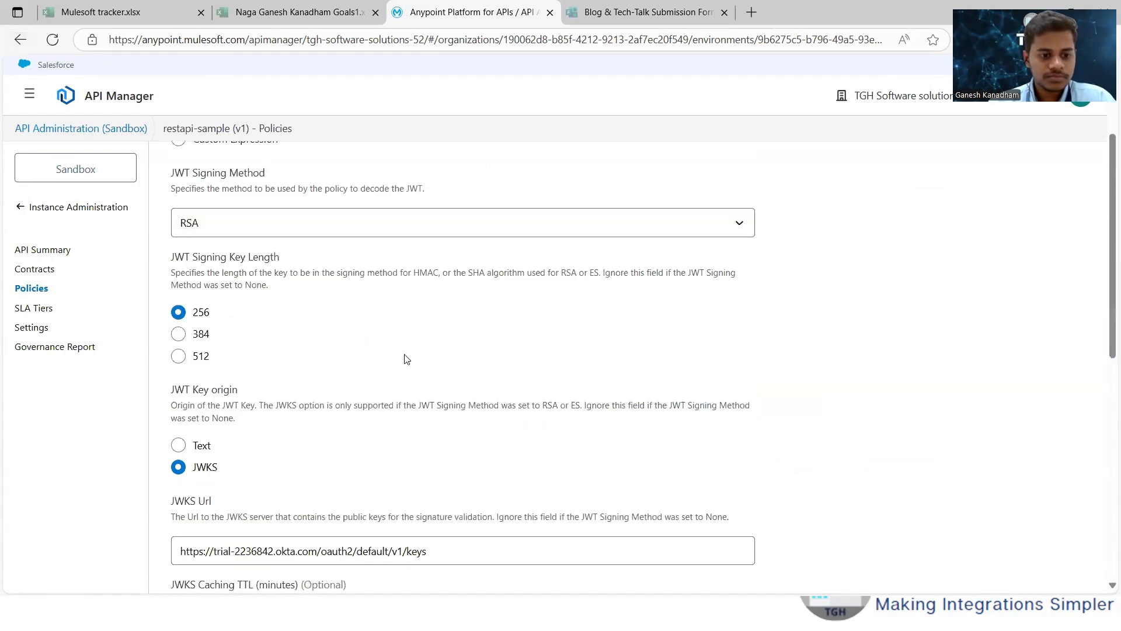
{"action": "scroll", "coordinate": [406, 359], "scroll_direction": "up", "scroll_amount": 2}
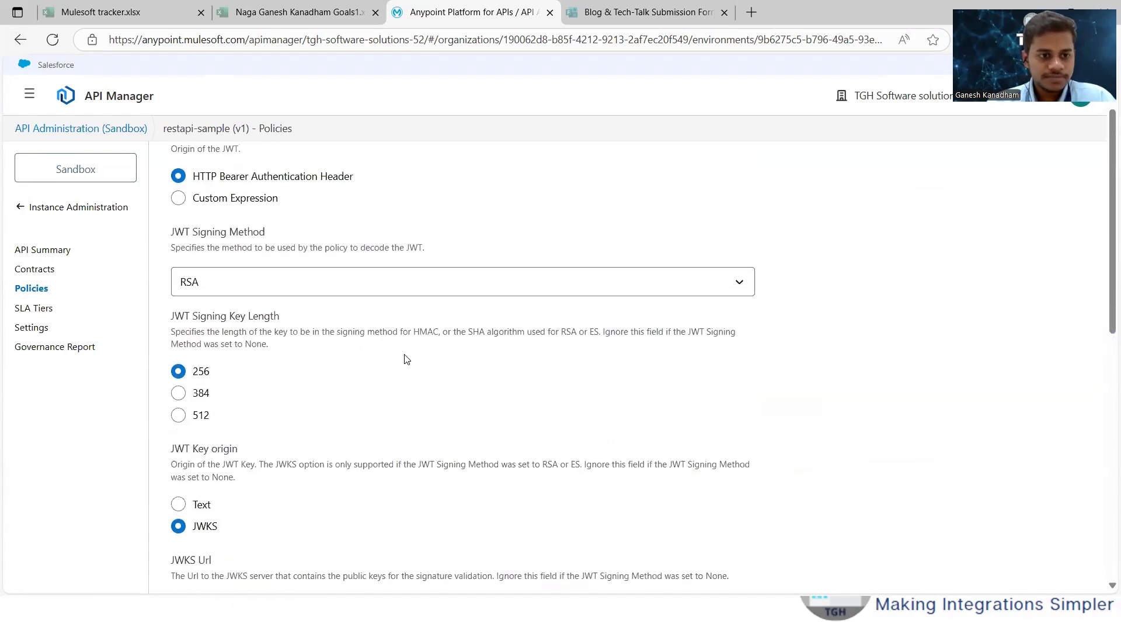
{"action": "scroll", "coordinate": [405, 359], "scroll_direction": "down", "scroll_amount": 1}
{"action": "scroll", "coordinate": [406, 359], "scroll_direction": "down", "scroll_amount": 1}
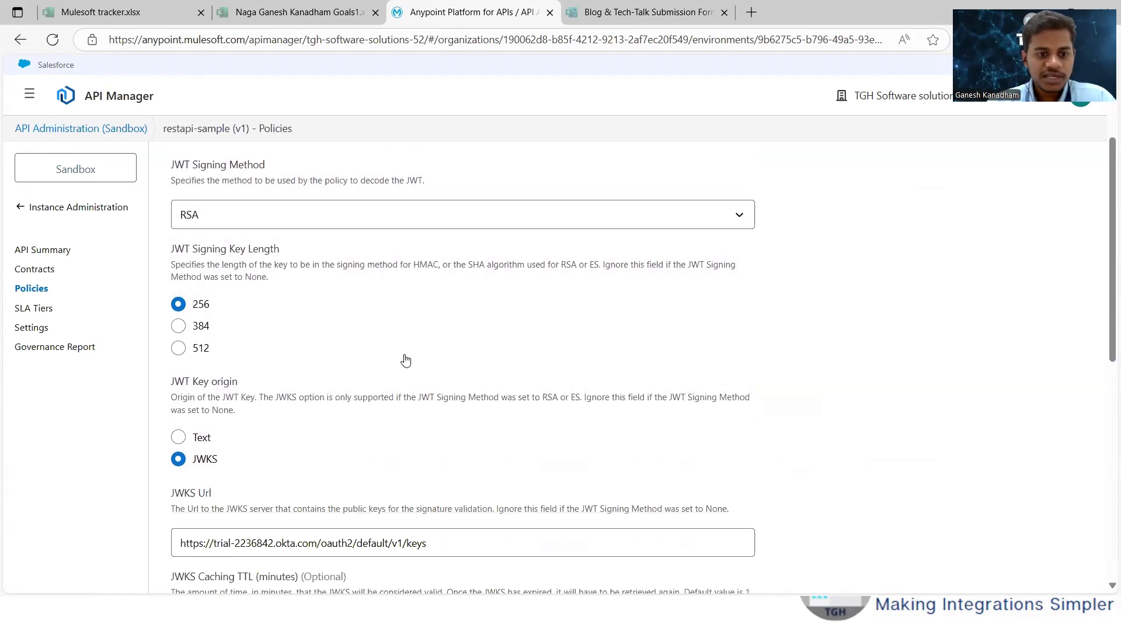
{"action": "scroll", "coordinate": [406, 359], "scroll_direction": "down", "scroll_amount": 3}
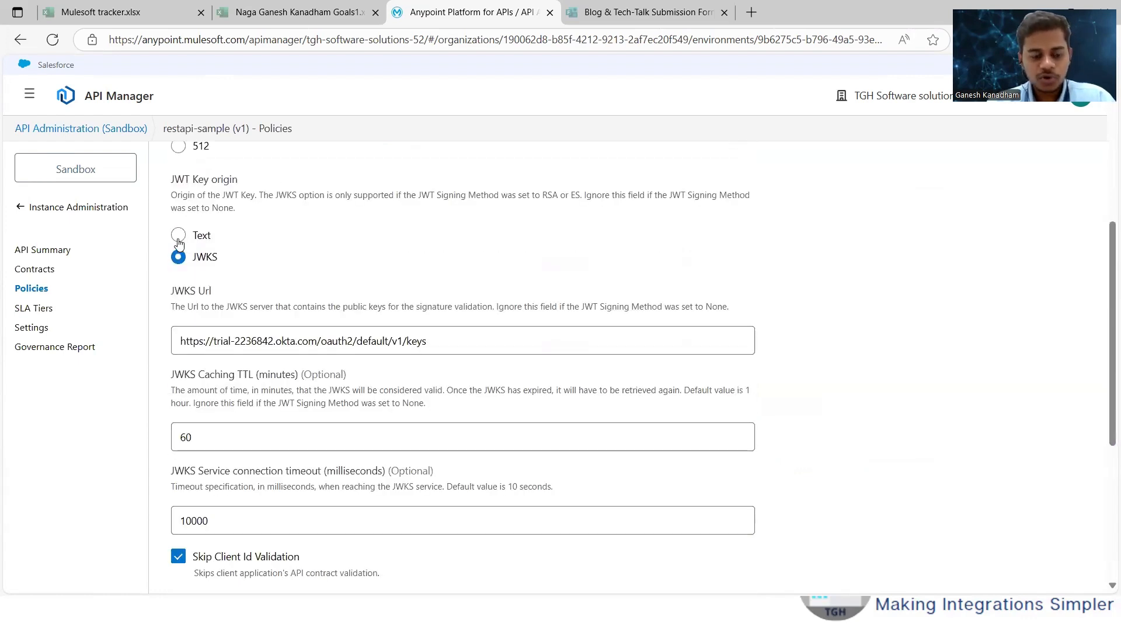
{"action": "left_click", "coordinate": [178, 235]}
{"action": "scroll", "coordinate": [337, 340], "scroll_direction": "down", "scroll_amount": 1}
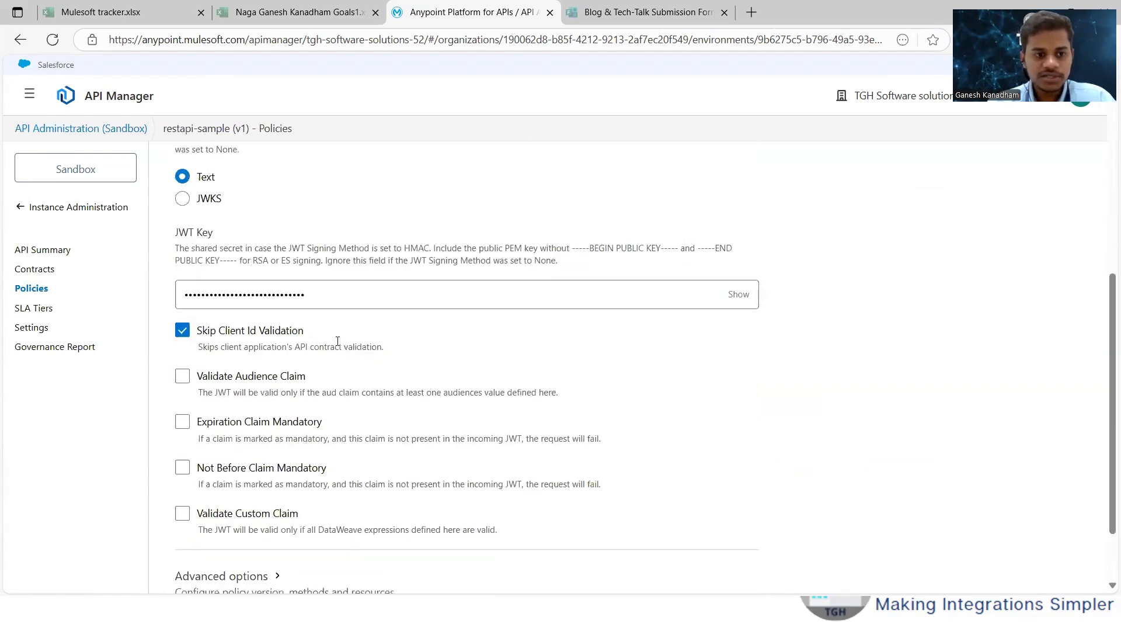
{"action": "left_click", "coordinate": [183, 199]}
{"action": "left_click", "coordinate": [444, 276]}
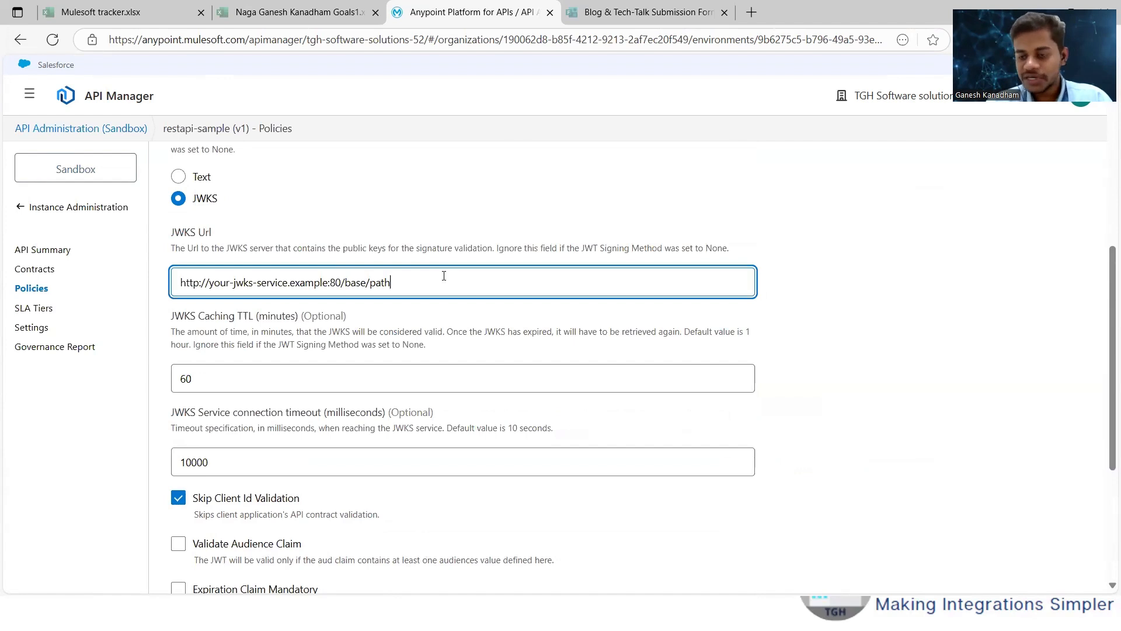
{"action": "key", "text": "ctrl+a"}
{"action": "type", "text": "https://trial-2236842.okta.com/oauth2/default/v1/keys"}
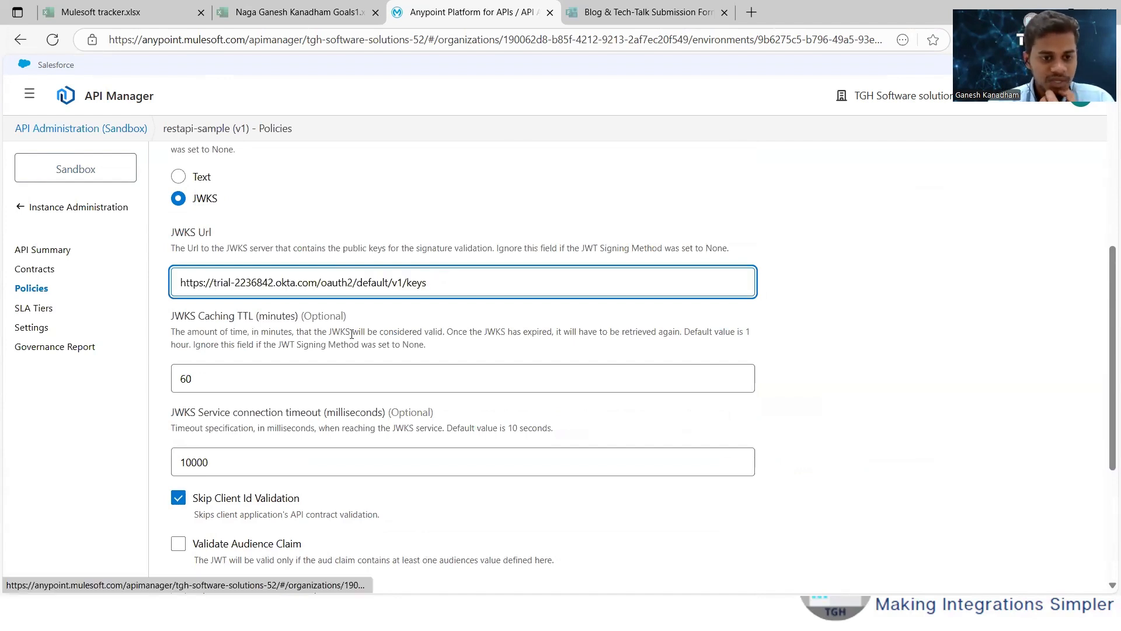
- Review the remaining JWT Validation options and save the policy configuration
{"action": "scroll", "coordinate": [351, 334], "scroll_direction": "down", "scroll_amount": 1}
{"action": "scroll", "coordinate": [305, 383], "scroll_direction": "down", "scroll_amount": 2}
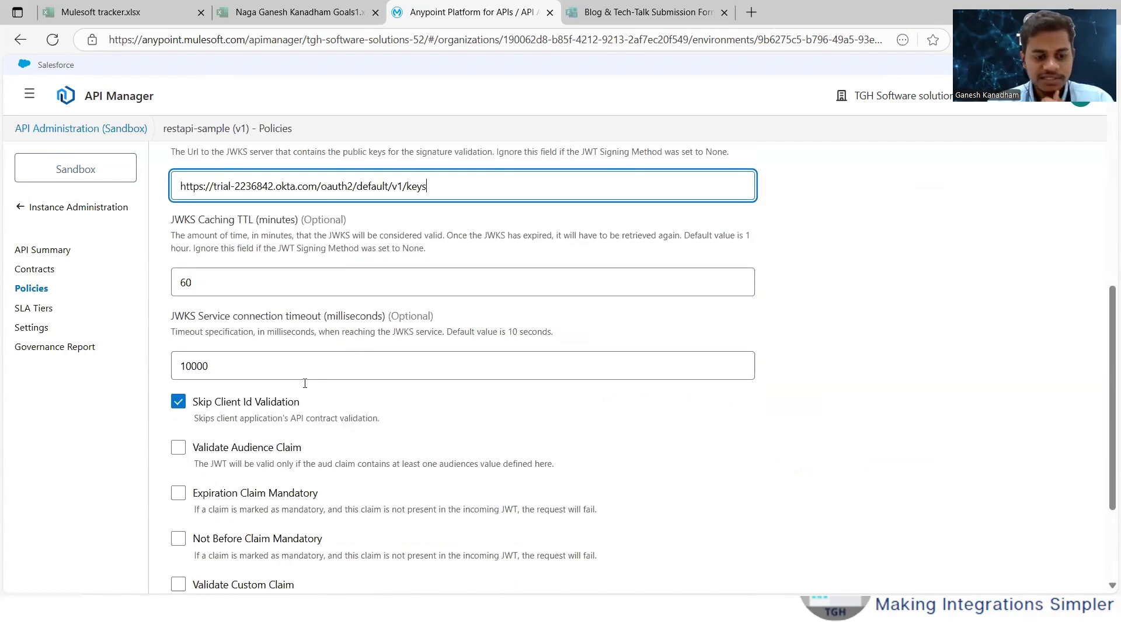
{"action": "scroll", "coordinate": [305, 383], "scroll_direction": "down", "scroll_amount": 1}
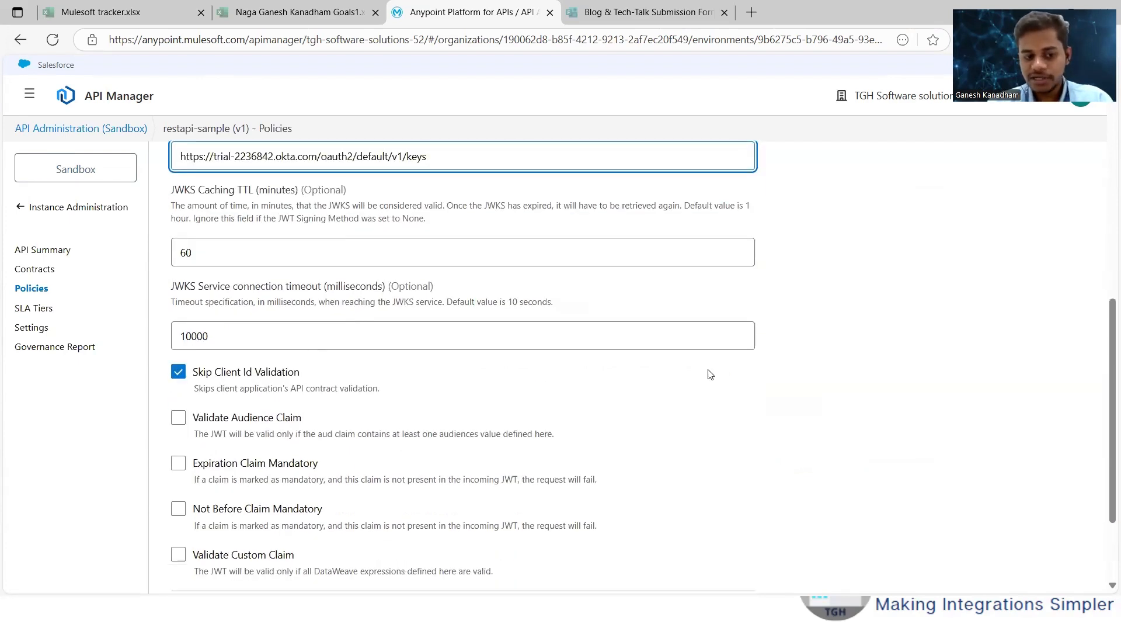
{"action": "scroll", "coordinate": [706, 373], "scroll_direction": "down", "scroll_amount": 3}
{"action": "left_click", "coordinate": [738, 562]}
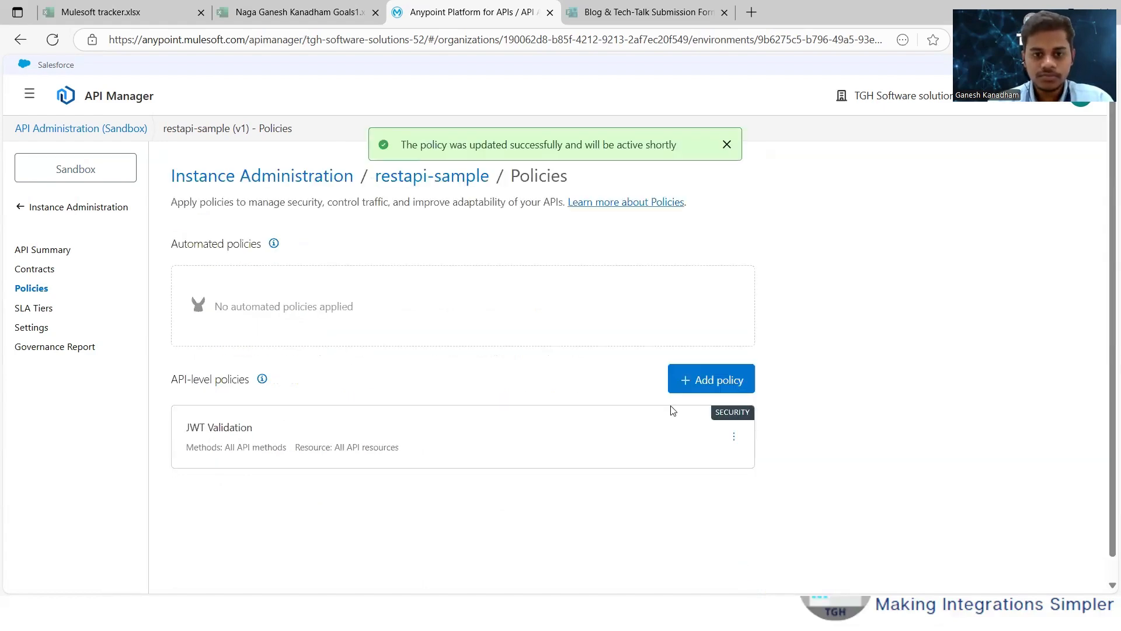
- Switch to Postman with the OAuth2.0 POST request in GH_Workspace
{"action": "key", "text": "alt+Tab"}
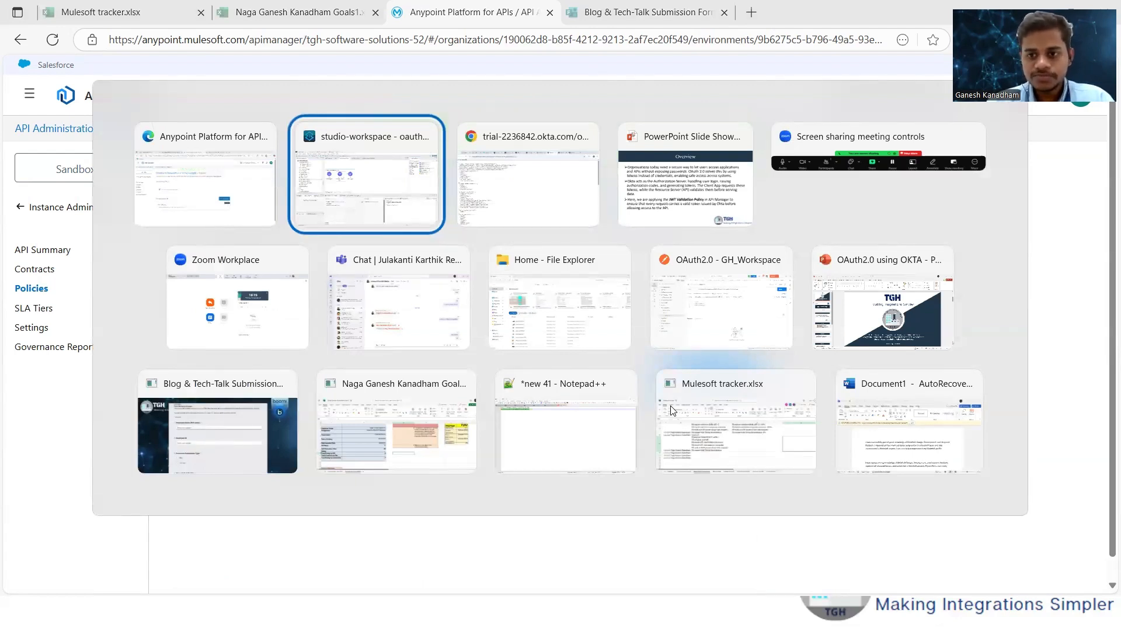
{"action": "key", "text": "Tab"}
{"action": "key", "text": "Tab"}
{"action": "key", "text": "Tab"}
{"action": "key", "text": "Tab"}
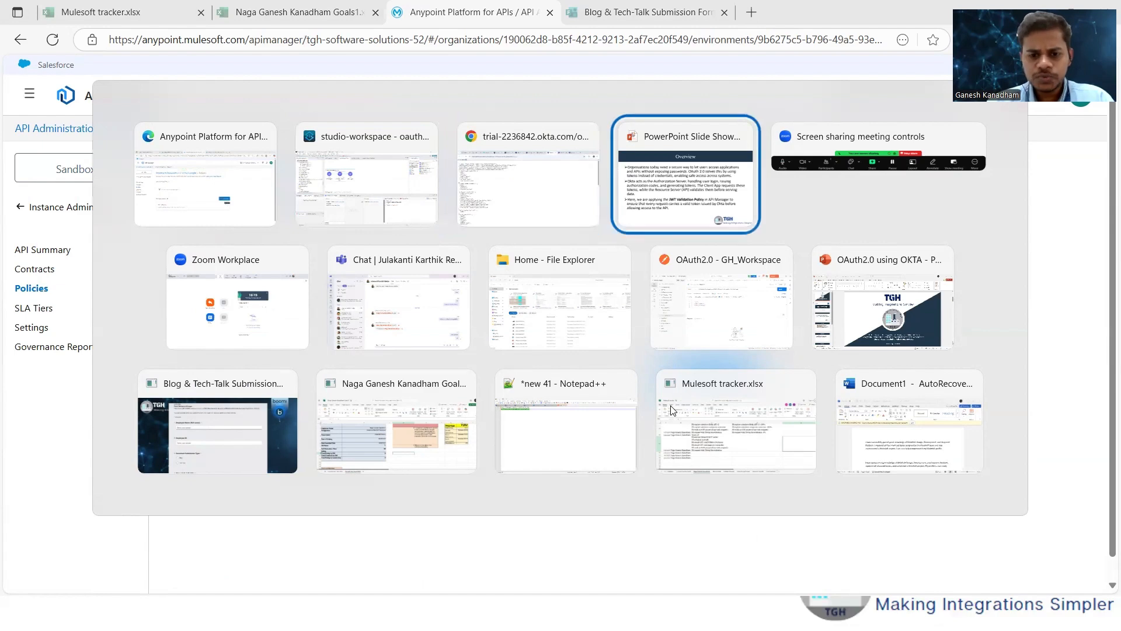
{"action": "key", "text": "Tab"}
{"action": "key", "text": "Tab"}
{"action": "key", "text": "Tab"}
{"action": "key", "text": "alt"}
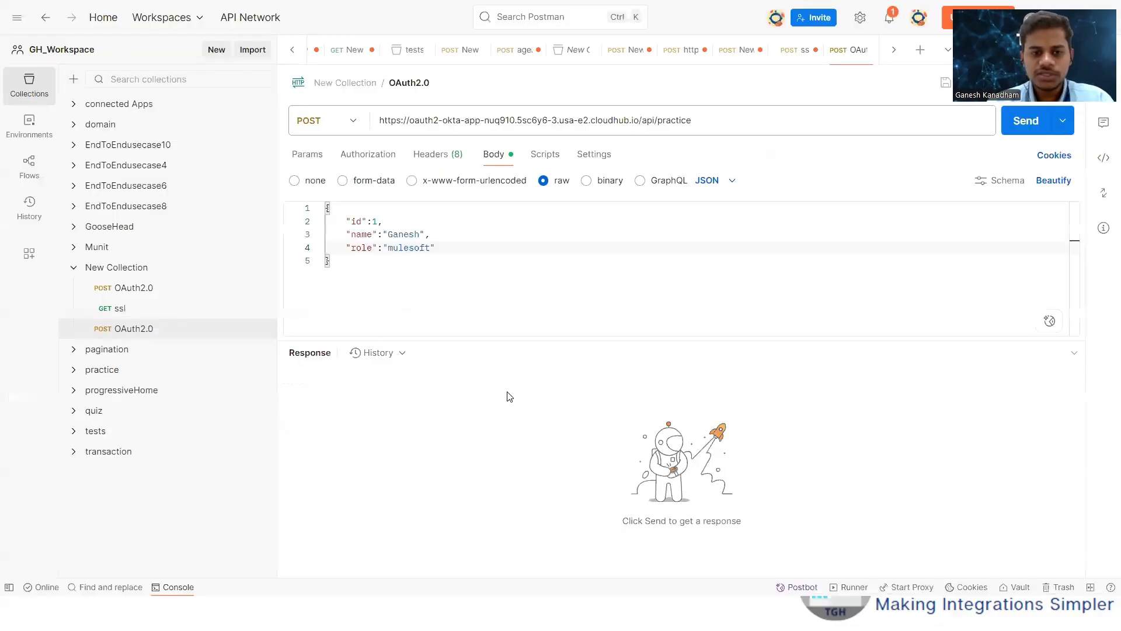
- Check the request's authorization, URL and JSON body, and send the POST request without an access token
{"action": "left_click", "coordinate": [367, 155]}
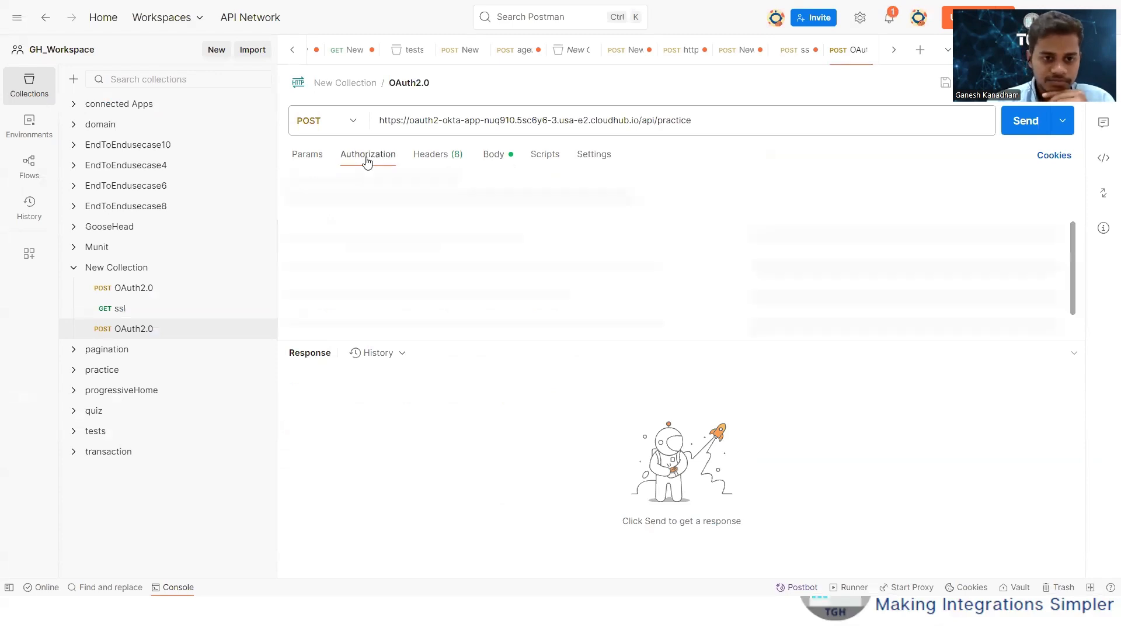
{"action": "left_click", "coordinate": [380, 120]}
{"action": "left_click_drag", "start_coordinate": [379, 121], "coordinate": [701, 125]}
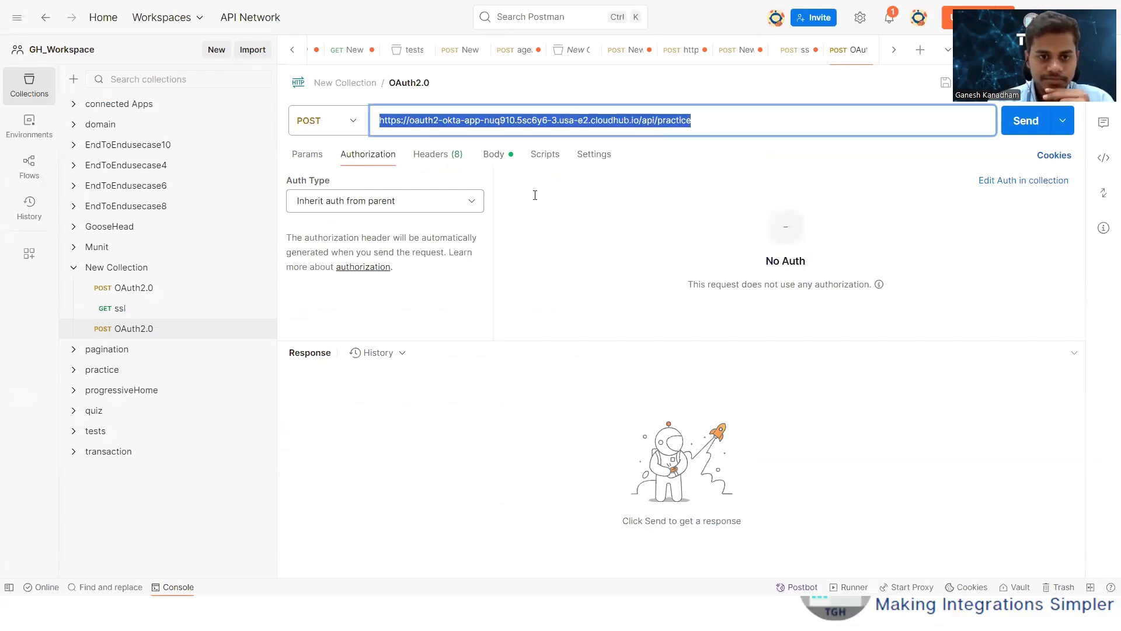
{"action": "left_click", "coordinate": [491, 161]}
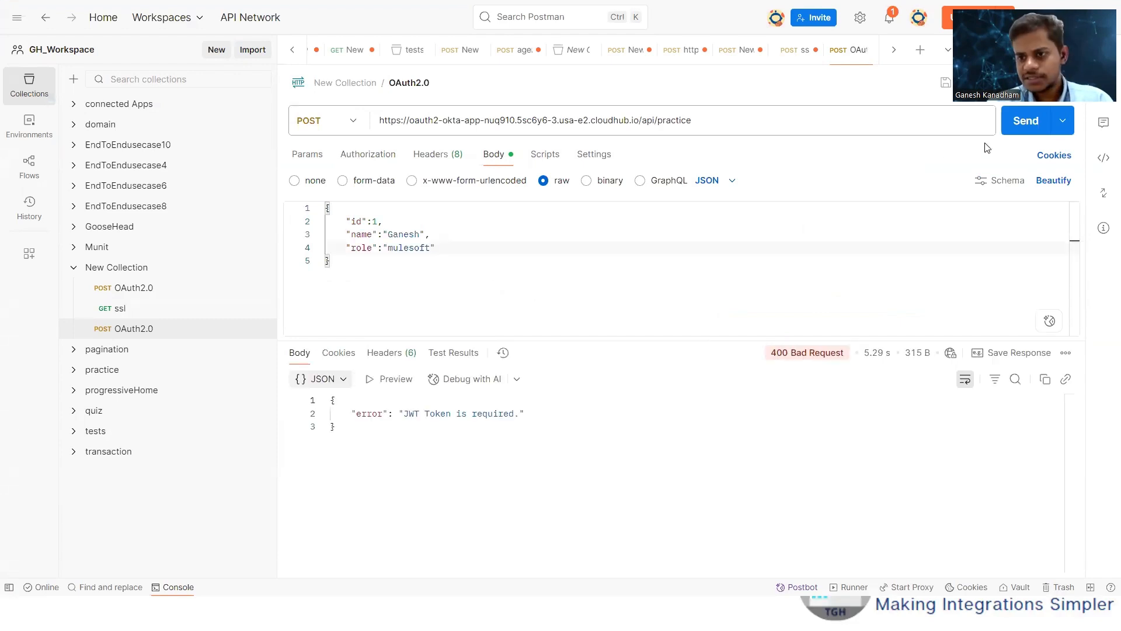
{"action": "left_click", "coordinate": [1009, 131]}
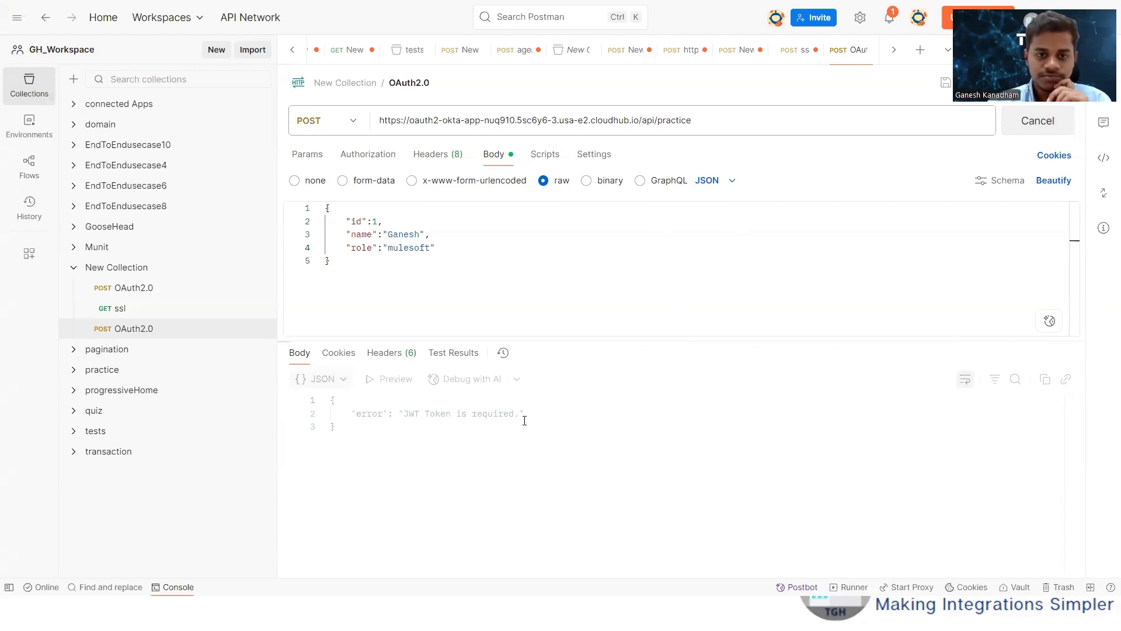
{"action": "left_click", "coordinate": [438, 468]}
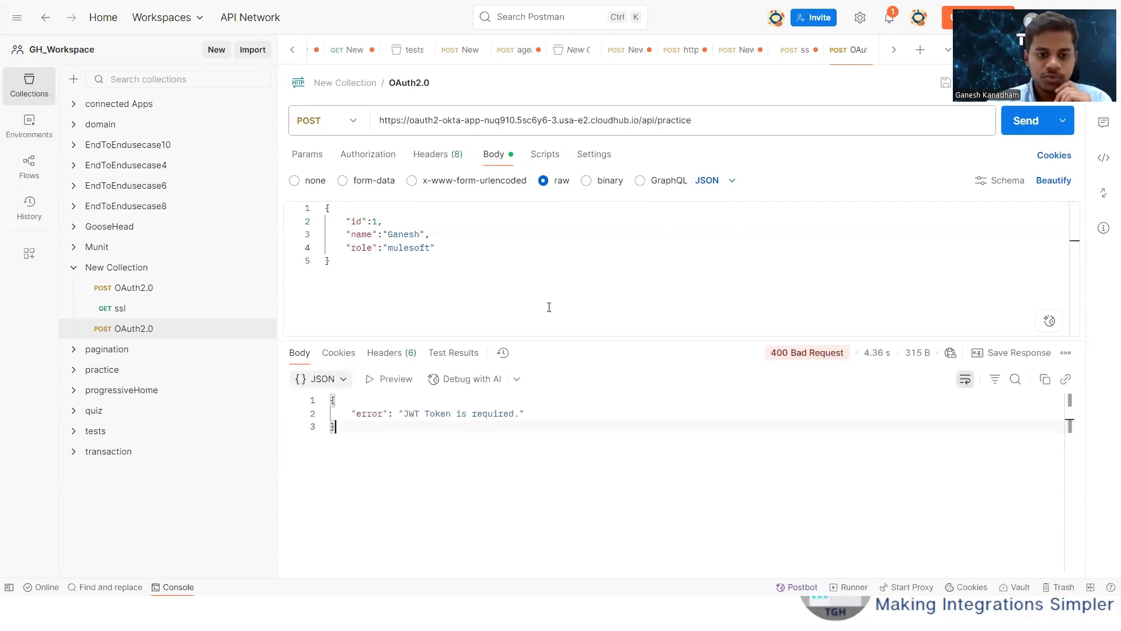
- Set the authorization type of the POST request to OAuth 2.0
{"action": "left_click", "coordinate": [367, 157]}
{"action": "left_click", "coordinate": [377, 200]}
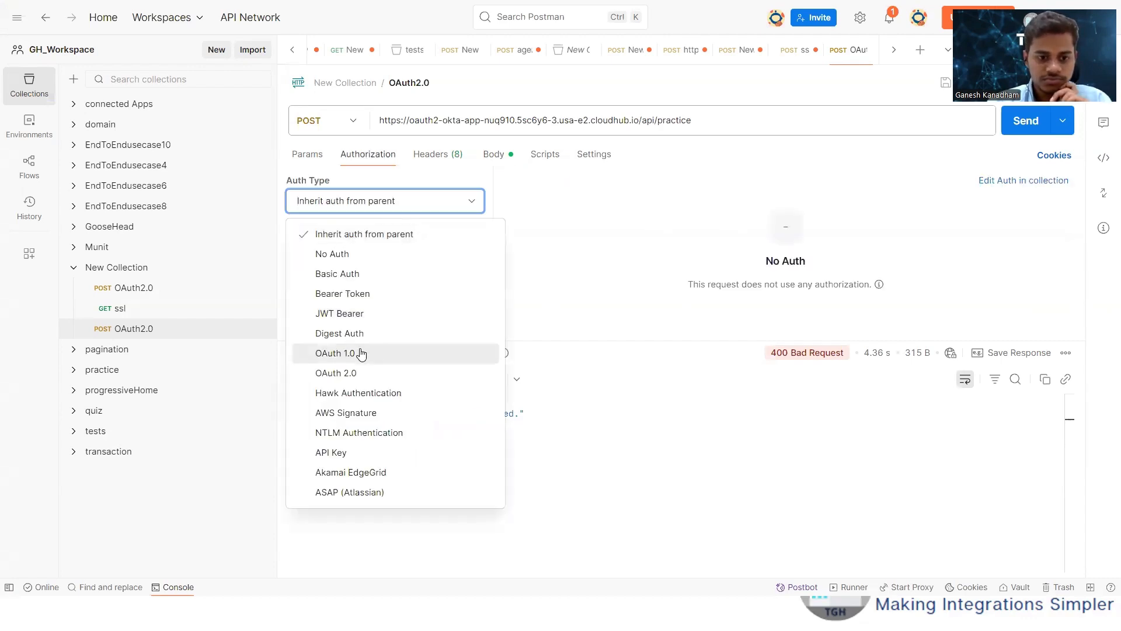
{"action": "left_click", "coordinate": [363, 372]}
- Check the new token's name, Client Credentials grant type and access token URL in the OAuth 2.0 configuration
{"action": "scroll", "coordinate": [581, 282], "scroll_direction": "down", "scroll_amount": 5}
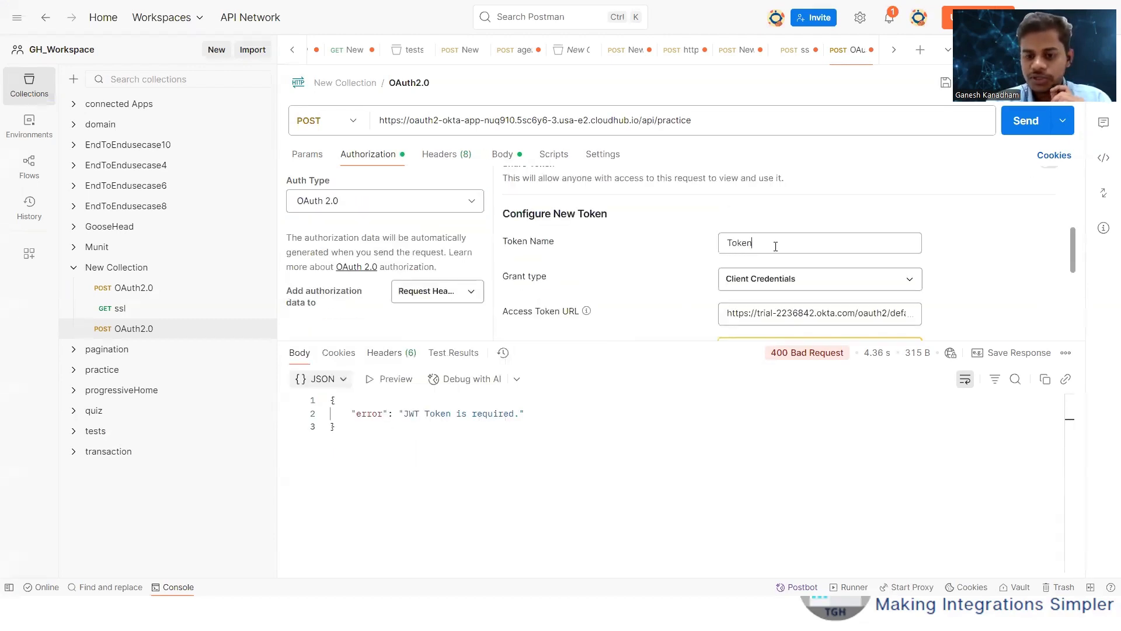
{"action": "scroll", "coordinate": [822, 191], "scroll_direction": "down", "scroll_amount": 2}
{"action": "left_click", "coordinate": [830, 194]}
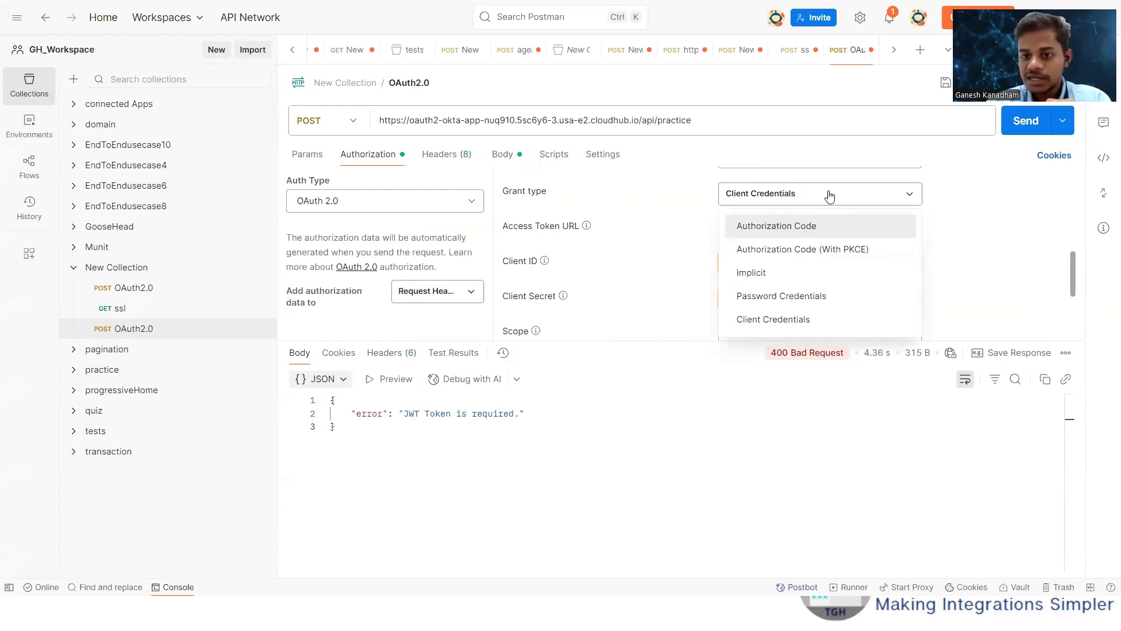
{"action": "left_click", "coordinate": [830, 194]}
{"action": "scroll", "coordinate": [649, 252], "scroll_direction": "down", "scroll_amount": 1}
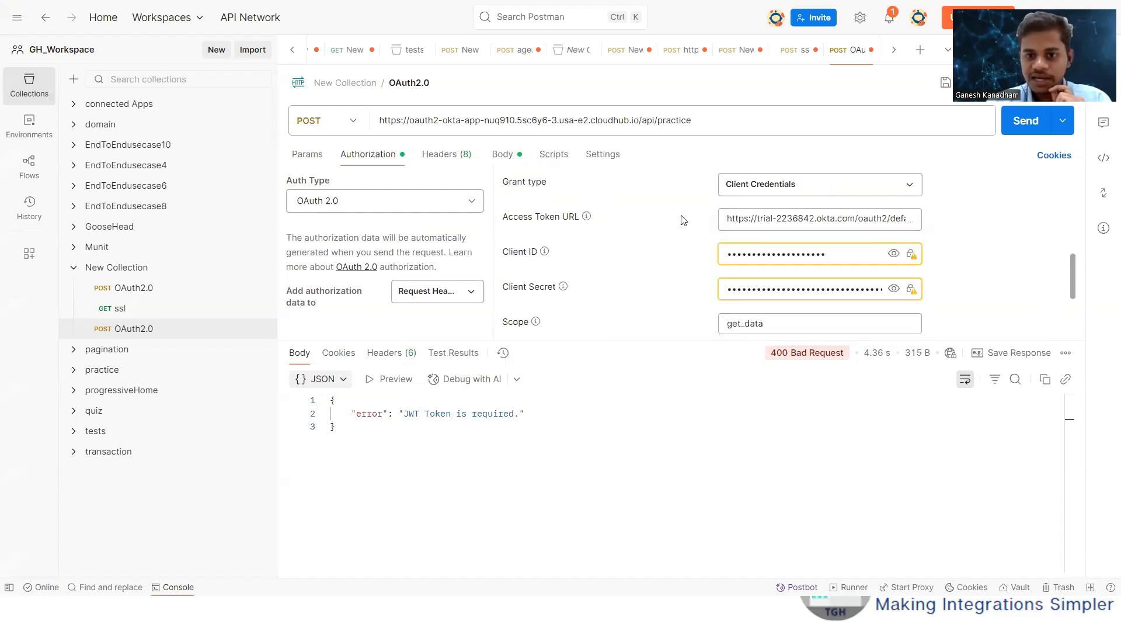
{"action": "scroll", "coordinate": [764, 194], "scroll_direction": "down", "scroll_amount": 1}
{"action": "left_click", "coordinate": [763, 194]}
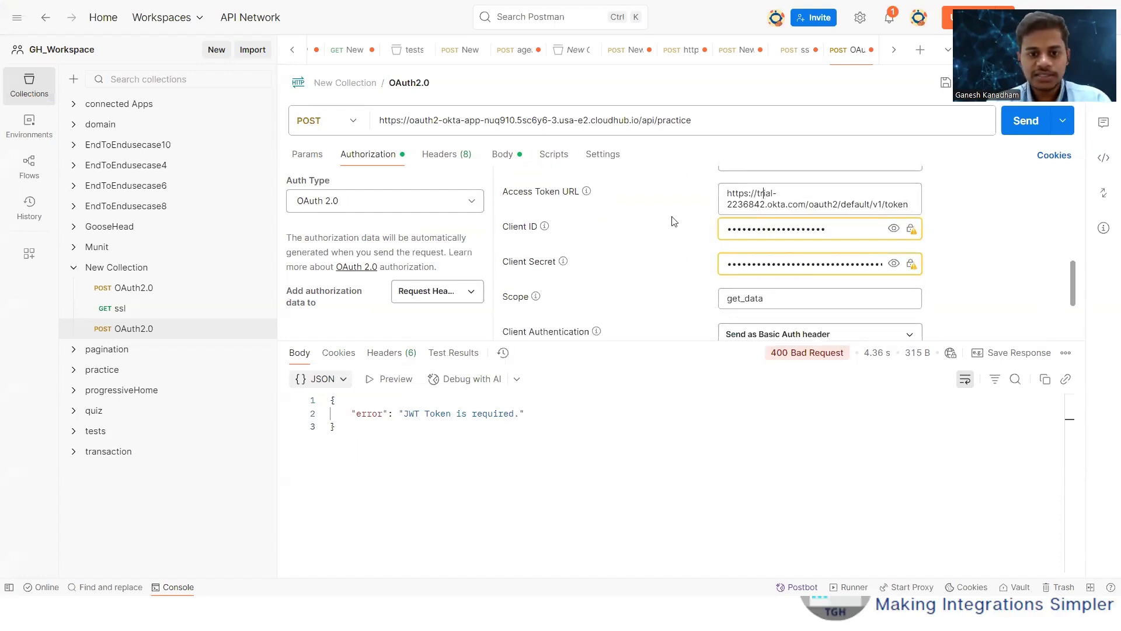
- Copy the token_endpoint URL from the Okta authorization server metadata and paste it as Postman's Access Token URL
{"action": "key", "text": "alt+Tab"}
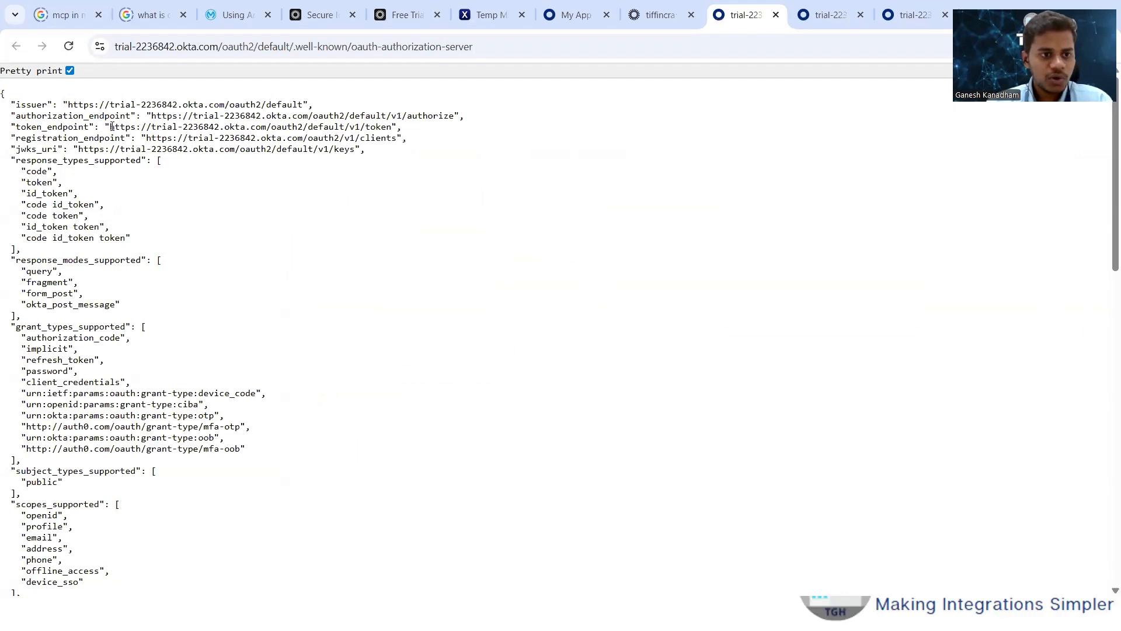
{"action": "left_click_drag", "start_coordinate": [111, 126], "coordinate": [393, 126]}
{"action": "key", "text": "ctrl+c"}
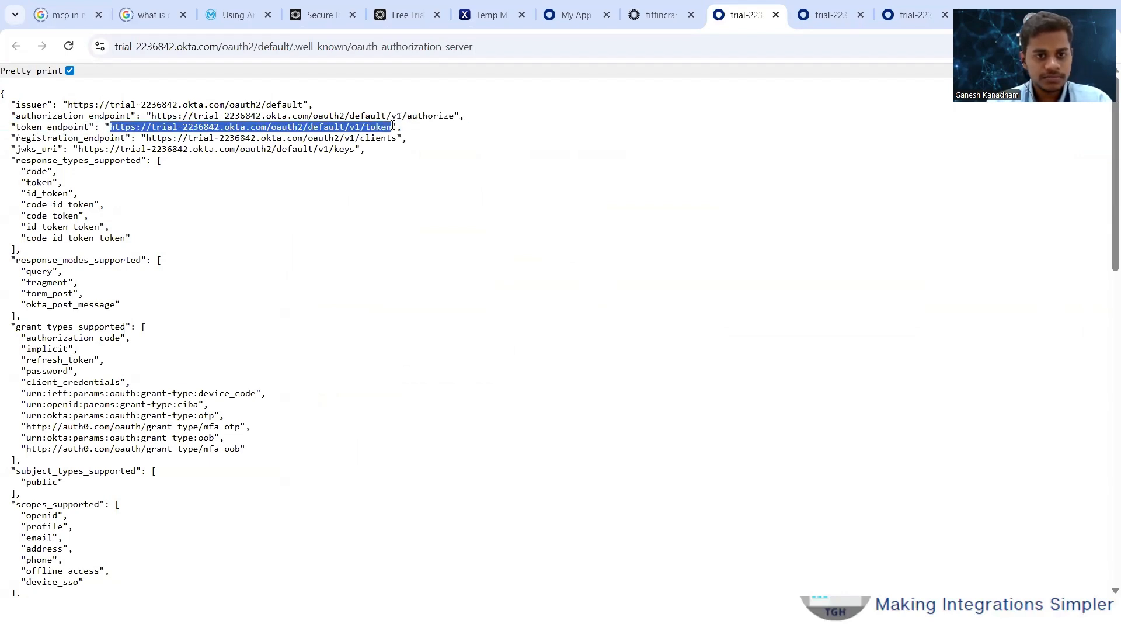
{"action": "key", "text": "alt+Tab"}
{"action": "scroll", "coordinate": [852, 223], "scroll_direction": "up", "scroll_amount": 1}
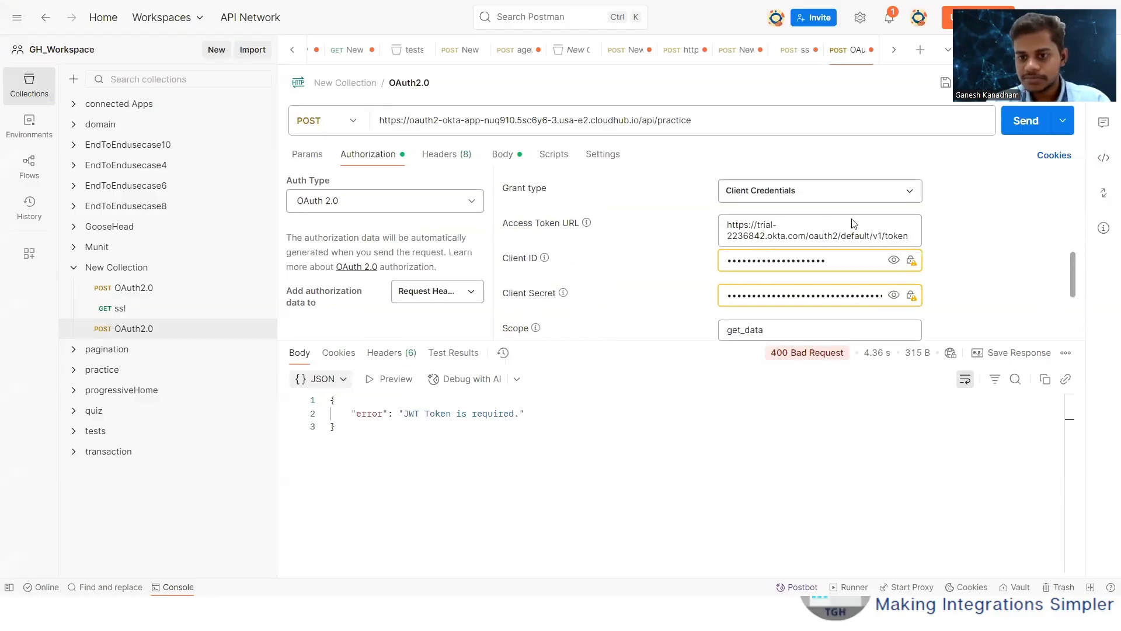
{"action": "key", "text": "ctrl+a"}
{"action": "key", "text": "ctrl+v"}
{"action": "left_click", "coordinate": [672, 257]}
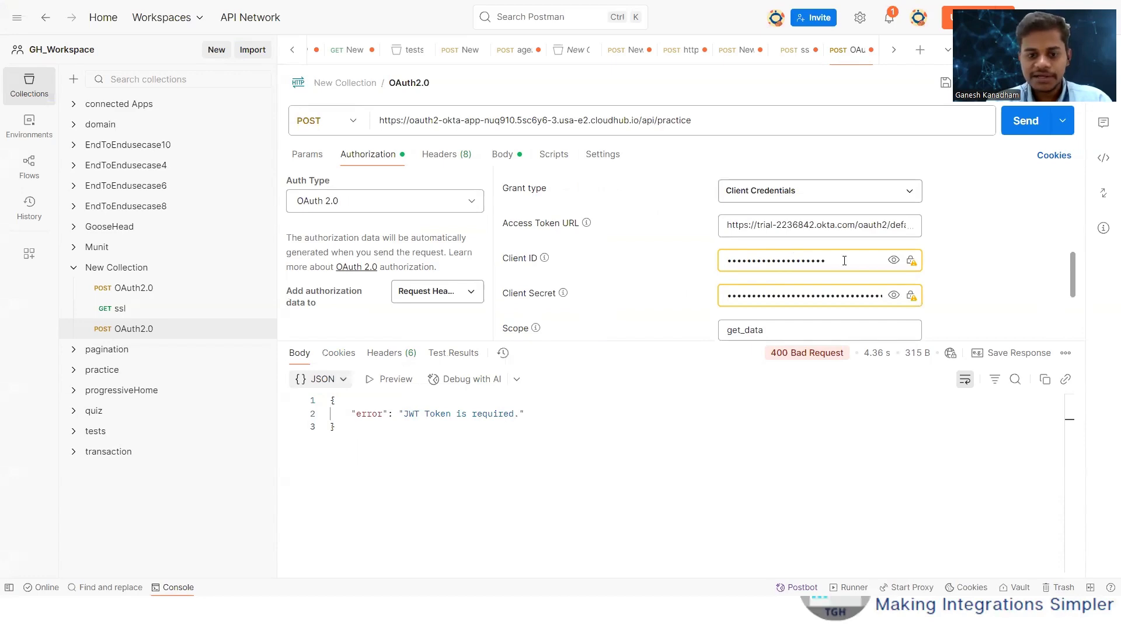
- Switch to the Okta Admin Console and open My FirstApp from the applications list
{"action": "key", "text": "alt+Tab"}
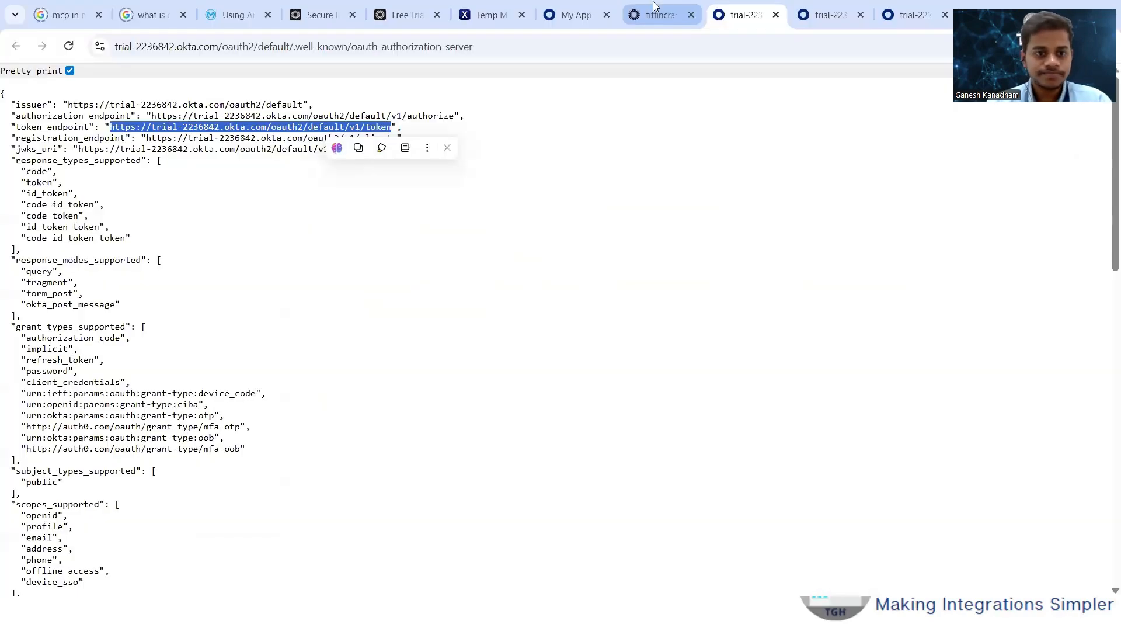
{"action": "left_click", "coordinate": [652, 1]}
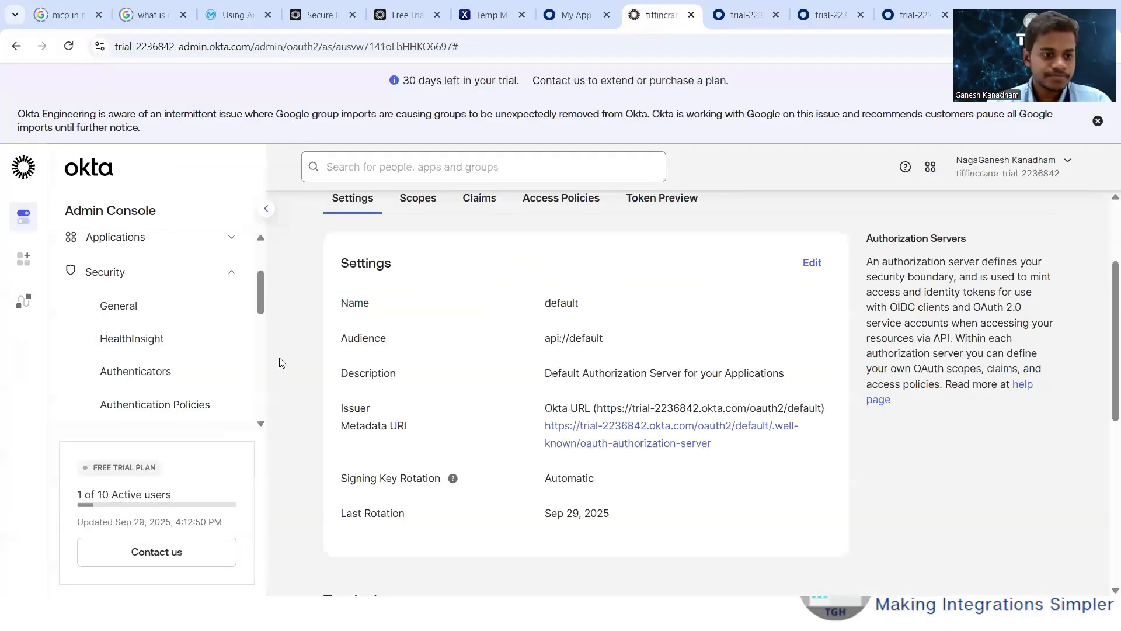
{"action": "scroll", "coordinate": [280, 362], "scroll_direction": "down", "scroll_amount": 2}
{"action": "scroll", "coordinate": [130, 325], "scroll_direction": "up", "scroll_amount": 5}
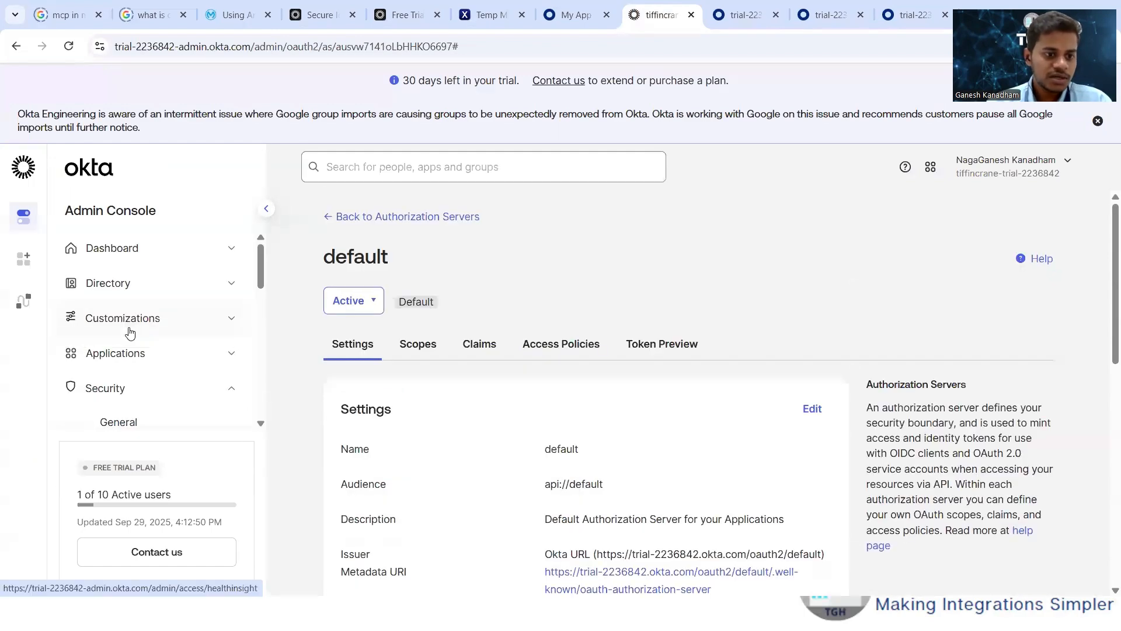
{"action": "left_click", "coordinate": [143, 353]}
{"action": "left_click", "coordinate": [158, 331]}
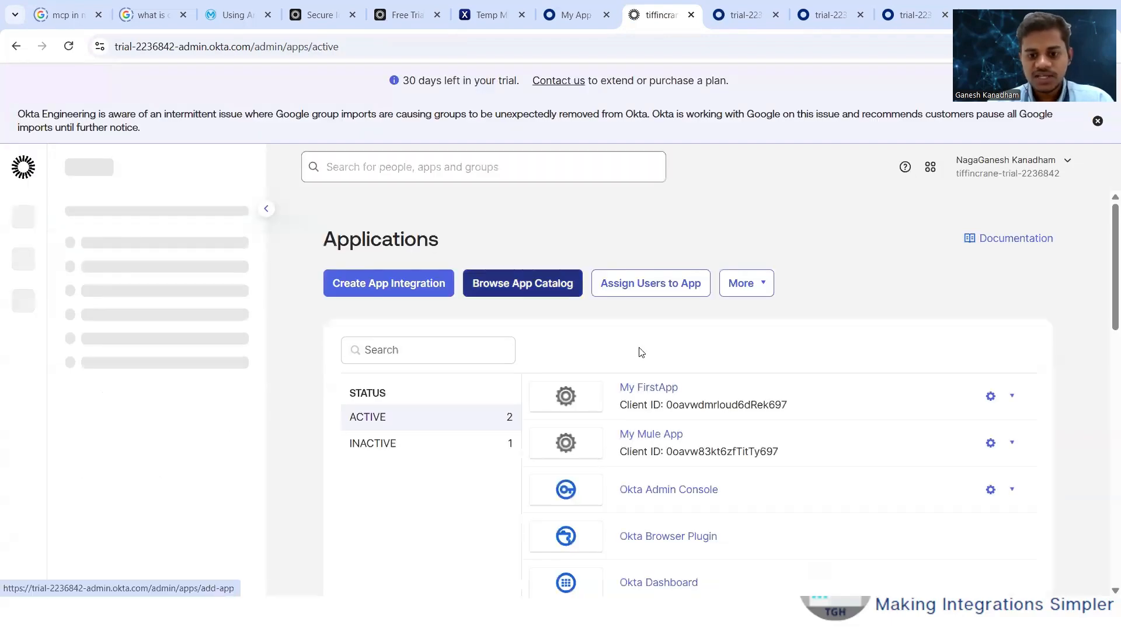
{"action": "scroll", "coordinate": [671, 362], "scroll_direction": "down", "scroll_amount": 1}
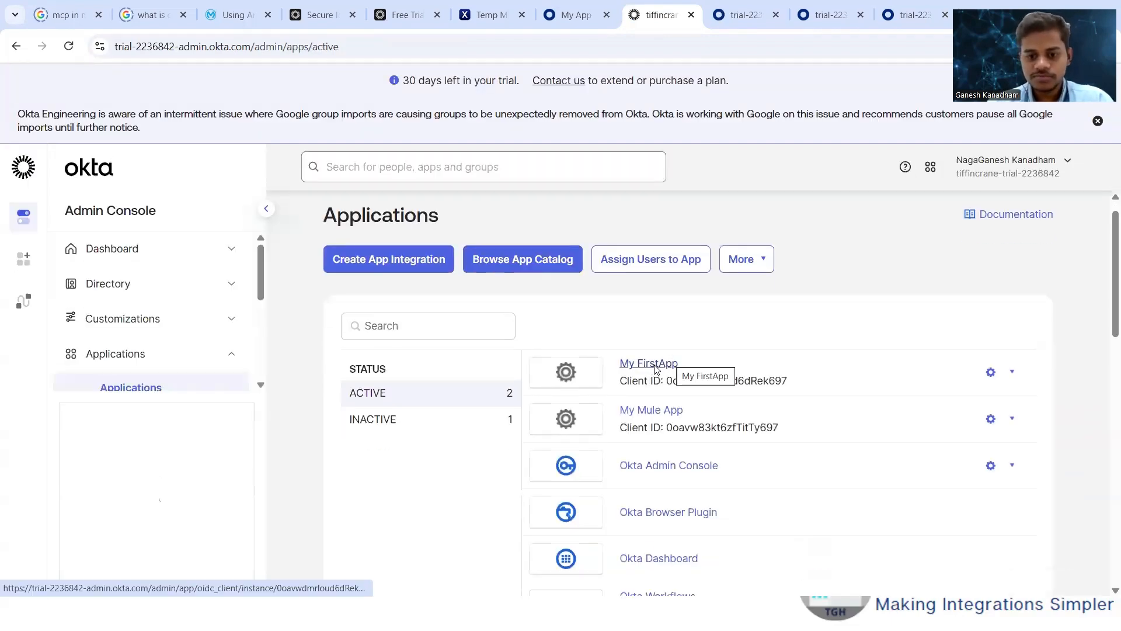
{"action": "left_click", "coordinate": [655, 365]}
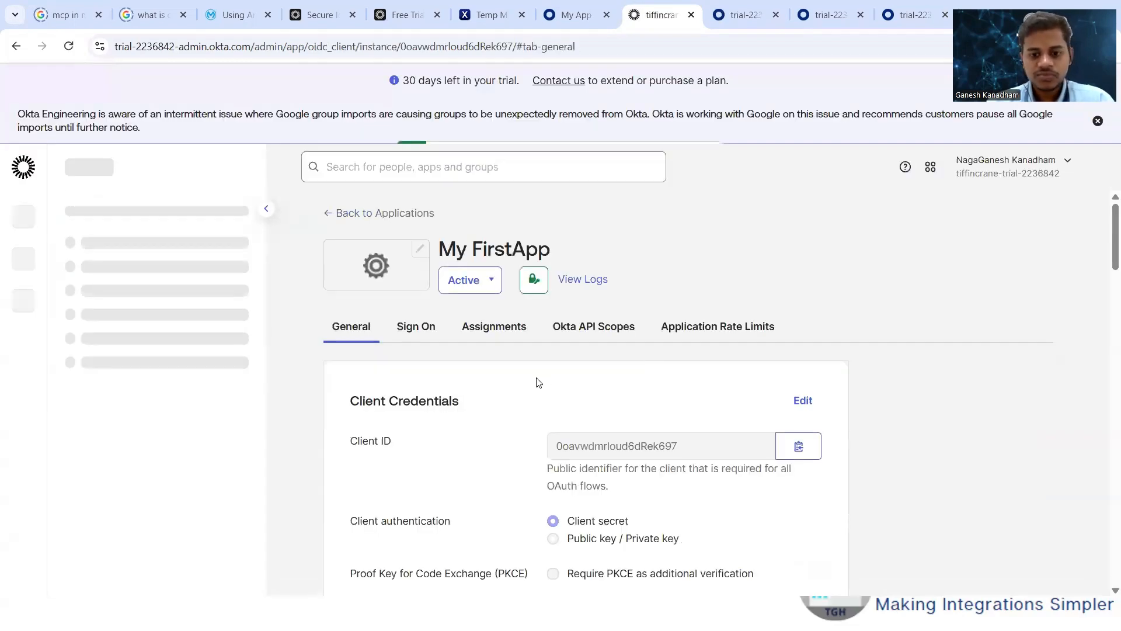
- Copy My FirstApp's client ID and replace the Client ID in Postman's token configuration with it
{"action": "scroll", "coordinate": [625, 326], "scroll_direction": "down", "scroll_amount": 2}
{"action": "left_click", "coordinate": [789, 335]}
{"action": "key", "text": "alt+Tab"}
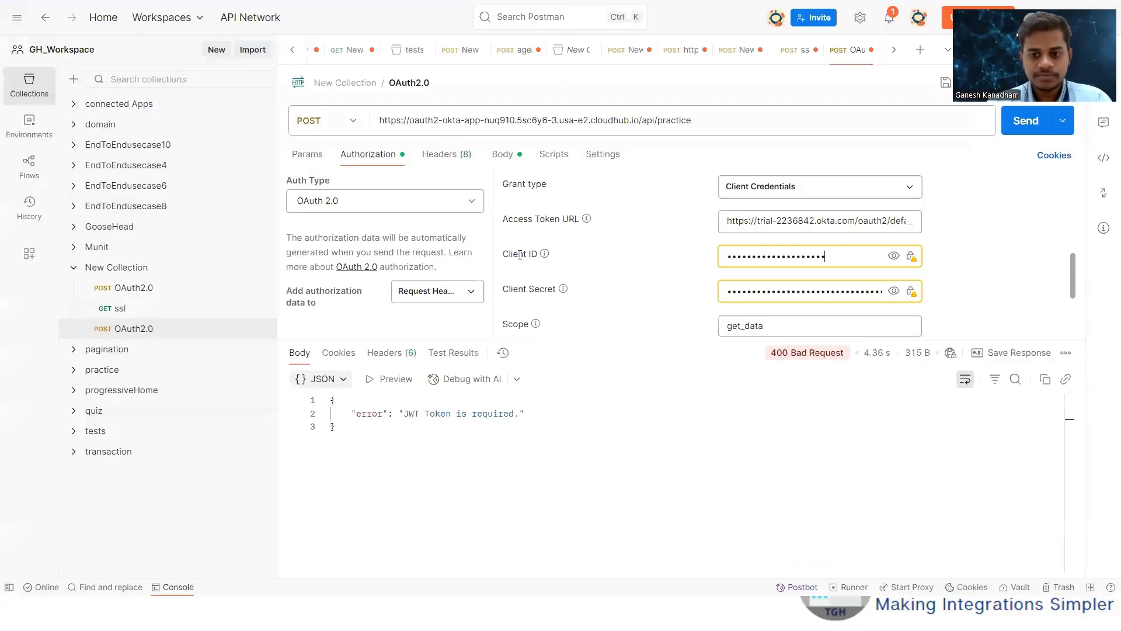
{"action": "left_click", "coordinate": [893, 255]}
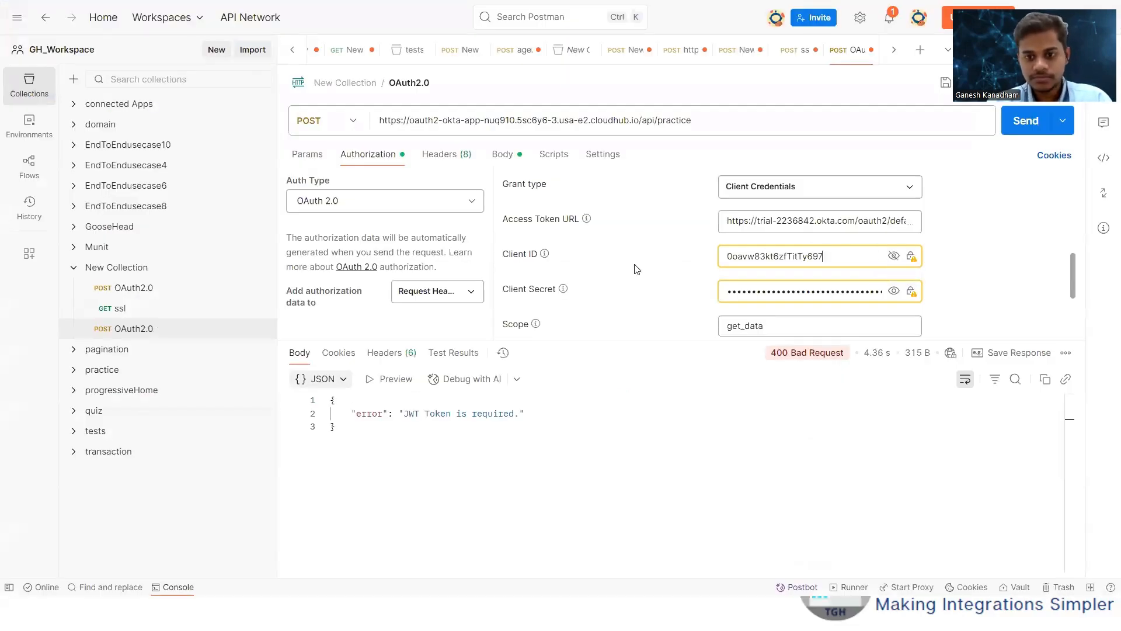
{"action": "key", "text": "ctrl+a"}
- Copy My FirstApp's client secret from Okta and replace the Client Secret in Postman's token configuration
{"action": "key", "text": "alt+Tab"}
{"action": "scroll", "coordinate": [703, 413], "scroll_direction": "down", "scroll_amount": 4}
{"action": "left_click", "coordinate": [675, 401]}
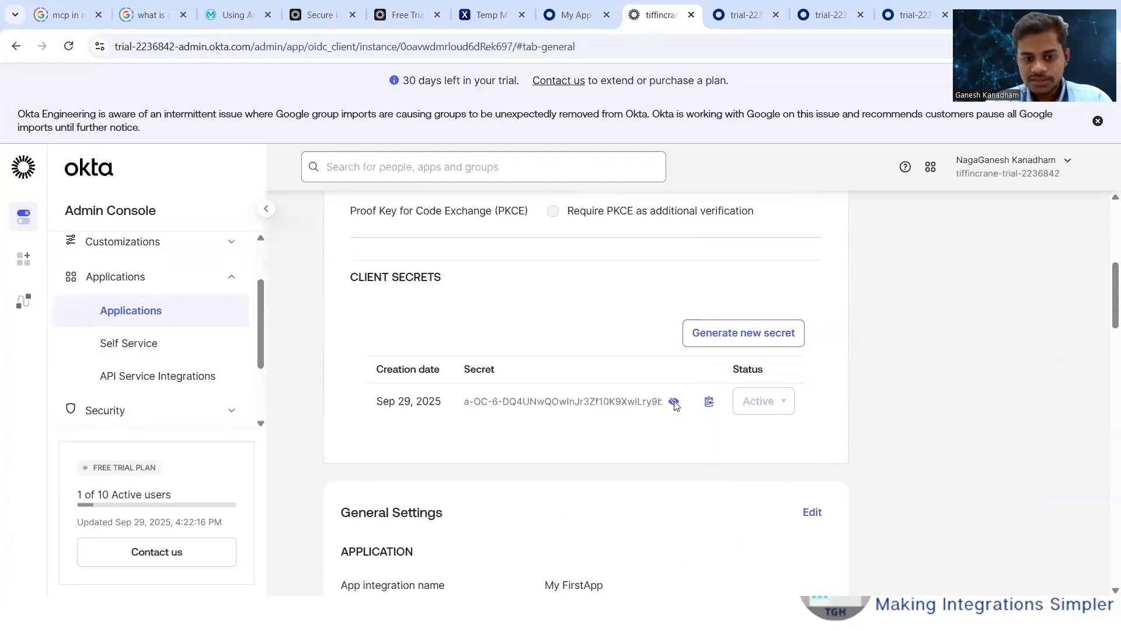
{"action": "left_click", "coordinate": [709, 402]}
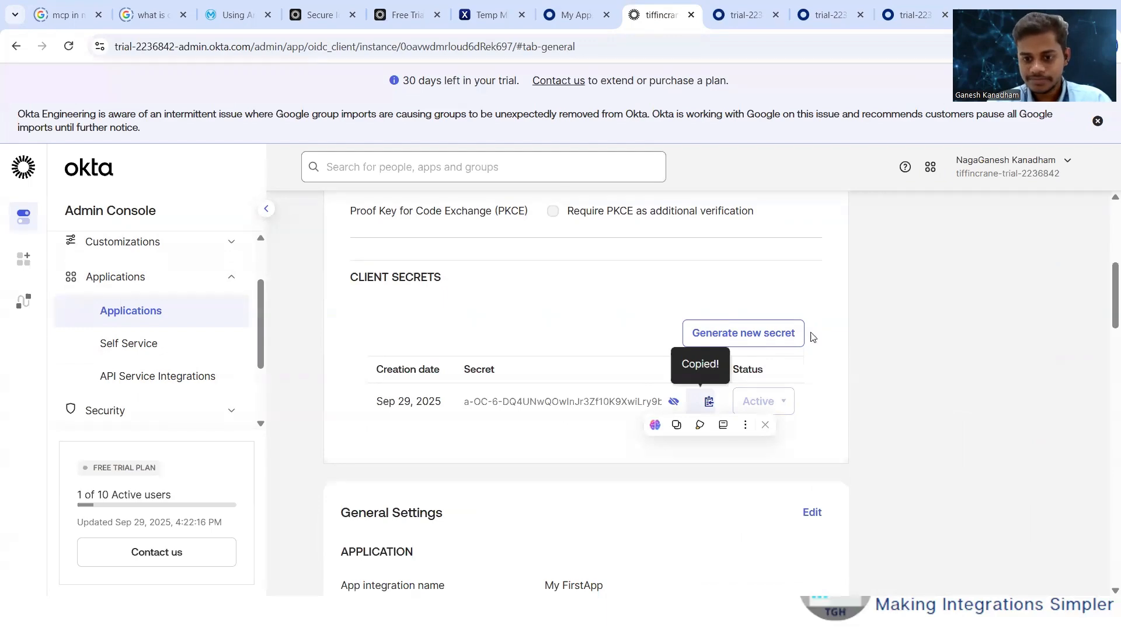
{"action": "key", "text": "alt+Tab"}
{"action": "left_click", "coordinate": [894, 292]}
{"action": "double_click", "coordinate": [862, 292]}
{"action": "key", "text": "ctrl+v"}
- Change the token configuration's scope to get_mydata
{"action": "scroll", "coordinate": [759, 262], "scroll_direction": "down", "scroll_amount": 1}
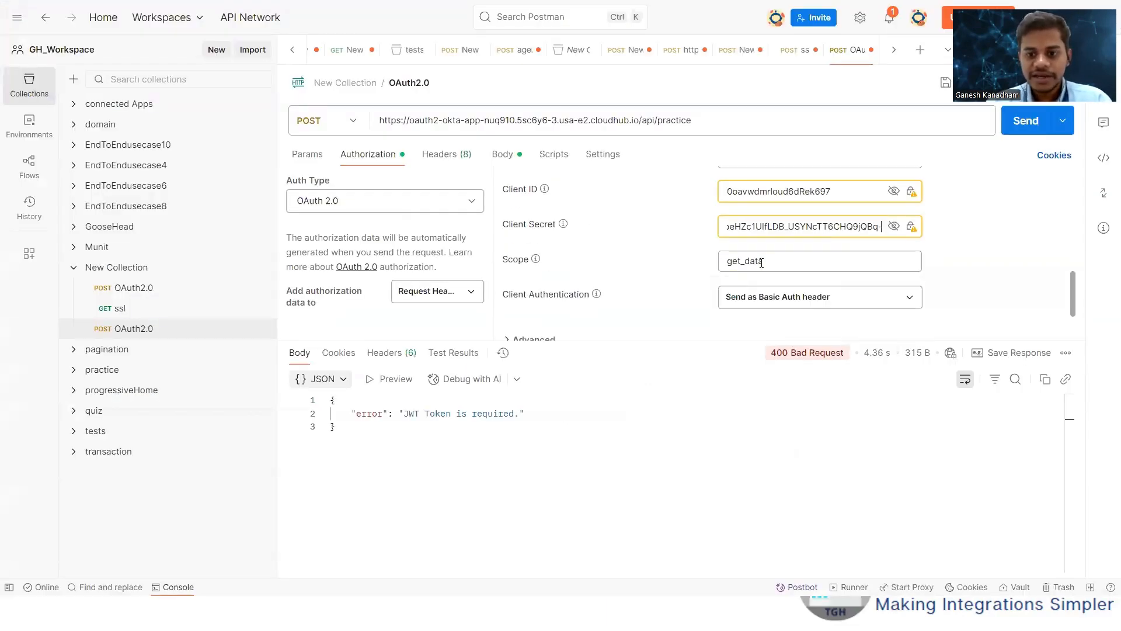
{"action": "key", "text": "BackSpace"}
{"action": "key", "text": "BackSpace"}
{"action": "type", "text": "data"}
- Request a new access token with the configured client credentials and proceed to its details
{"action": "scroll", "coordinate": [663, 251], "scroll_direction": "down", "scroll_amount": 1}
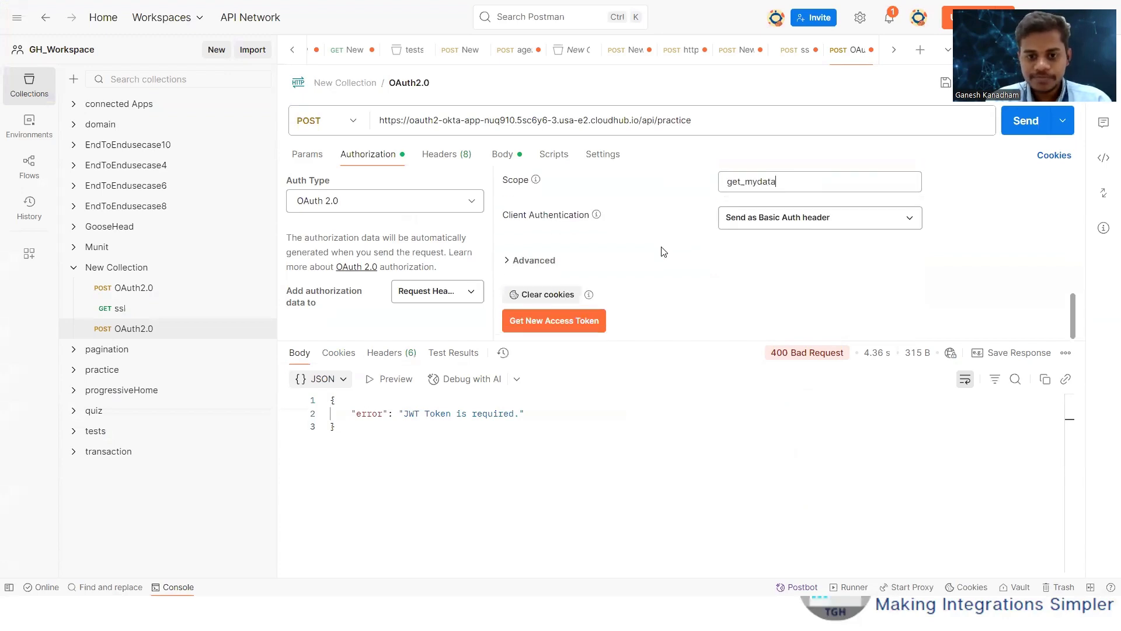
{"action": "left_click", "coordinate": [544, 321]}
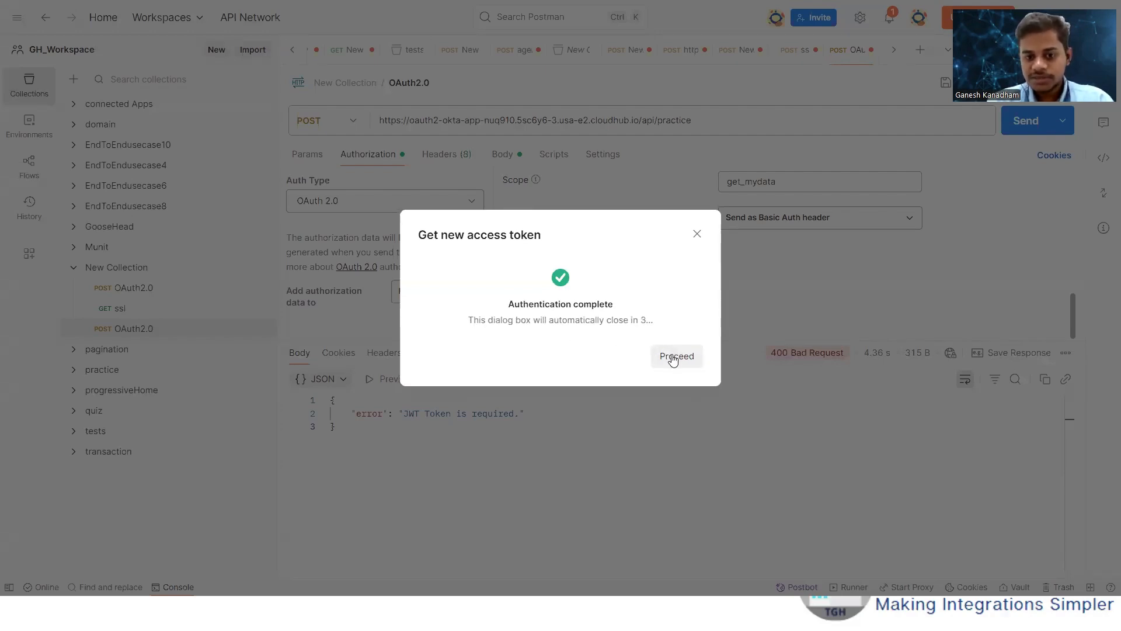
{"action": "left_click", "coordinate": [673, 359]}
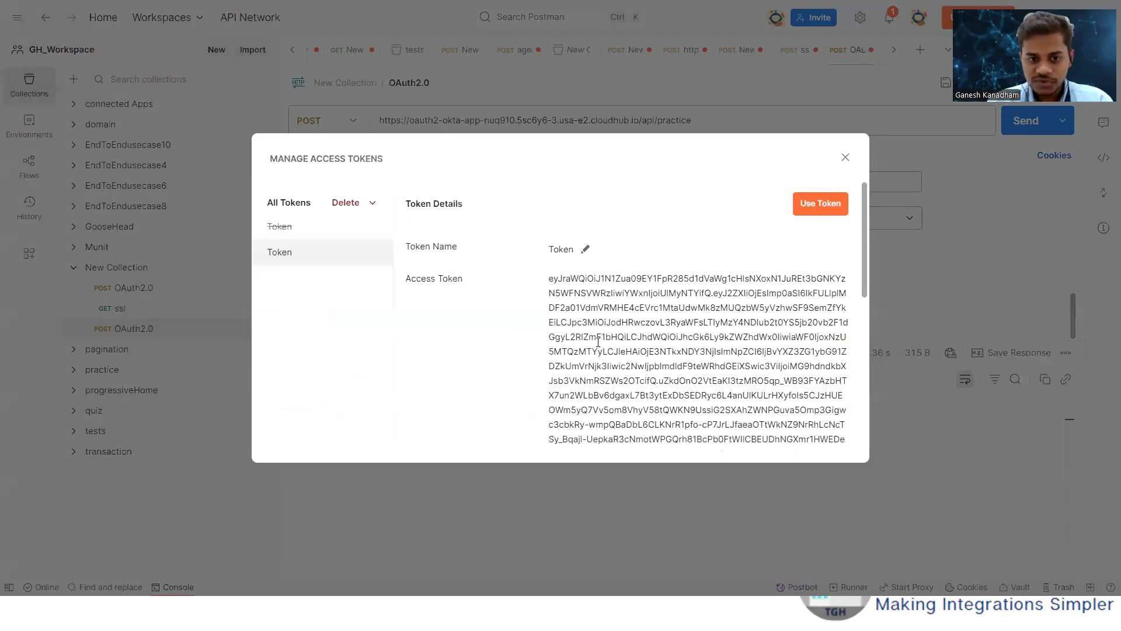
- Copy the complete access token from the token details and close the access token manager
{"action": "scroll", "coordinate": [598, 342], "scroll_direction": "down", "scroll_amount": 5}
{"action": "scroll", "coordinate": [549, 272], "scroll_direction": "up", "scroll_amount": 5}
{"action": "left_click", "coordinate": [549, 278]}
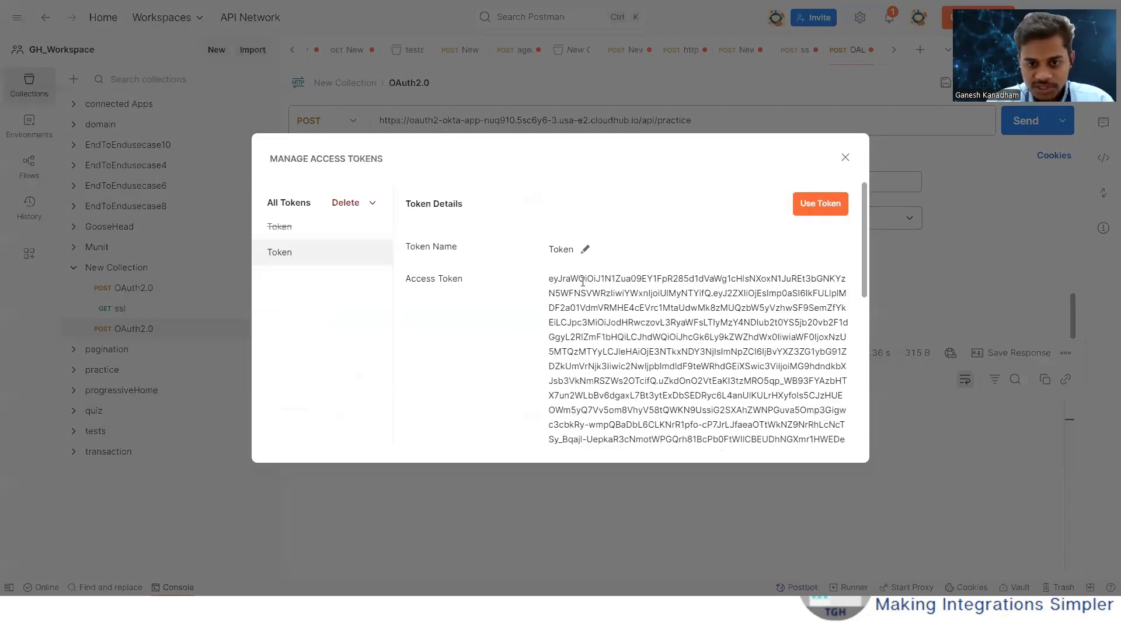
{"action": "left_click", "coordinate": [660, 425], "text": "shift"}
{"action": "left_click_drag", "start_coordinate": [660, 425], "coordinate": [701, 387]}
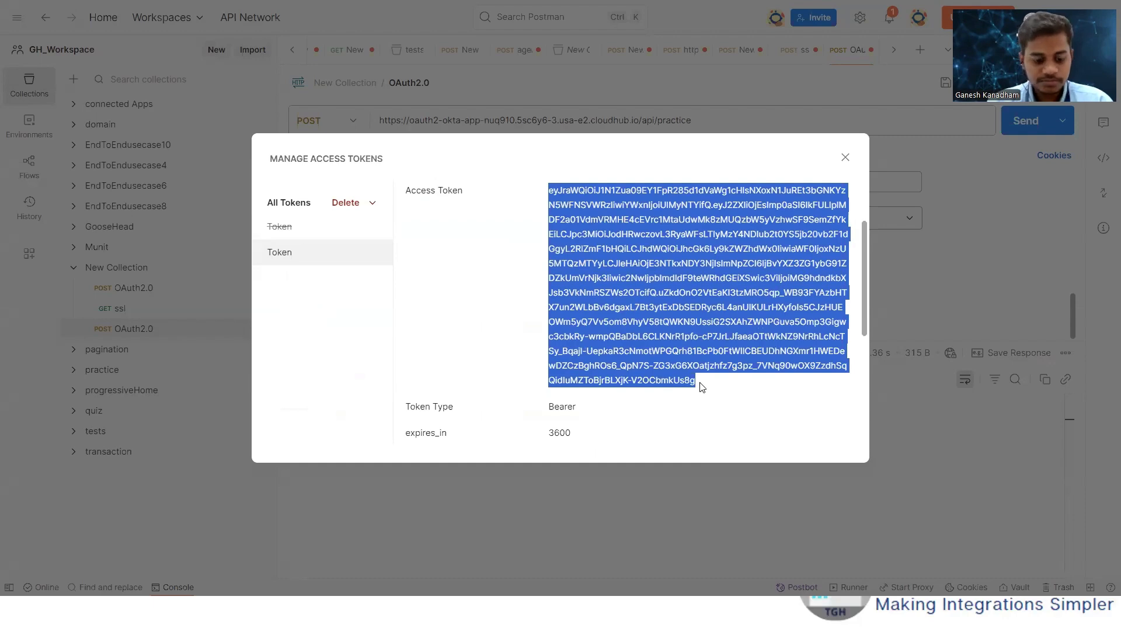
{"action": "left_click", "coordinate": [845, 157]}
- Change the authorization type to Bearer Token, paste the access token into the Token field and send the POST request
{"action": "scroll", "coordinate": [668, 270], "scroll_direction": "up", "scroll_amount": 5}
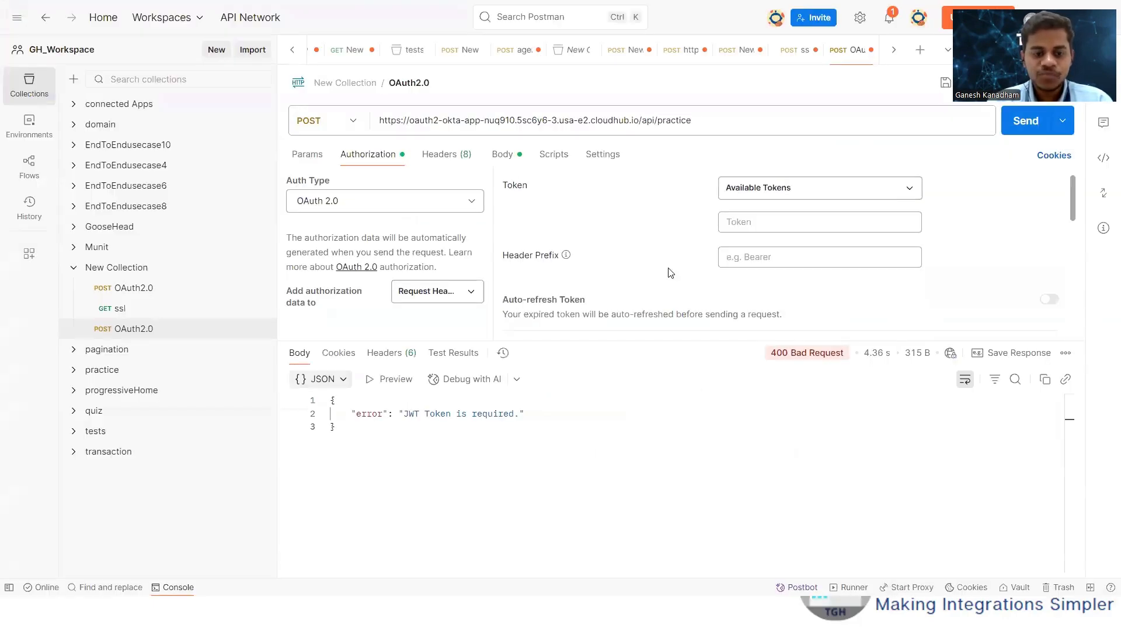
{"action": "left_click", "coordinate": [469, 203]}
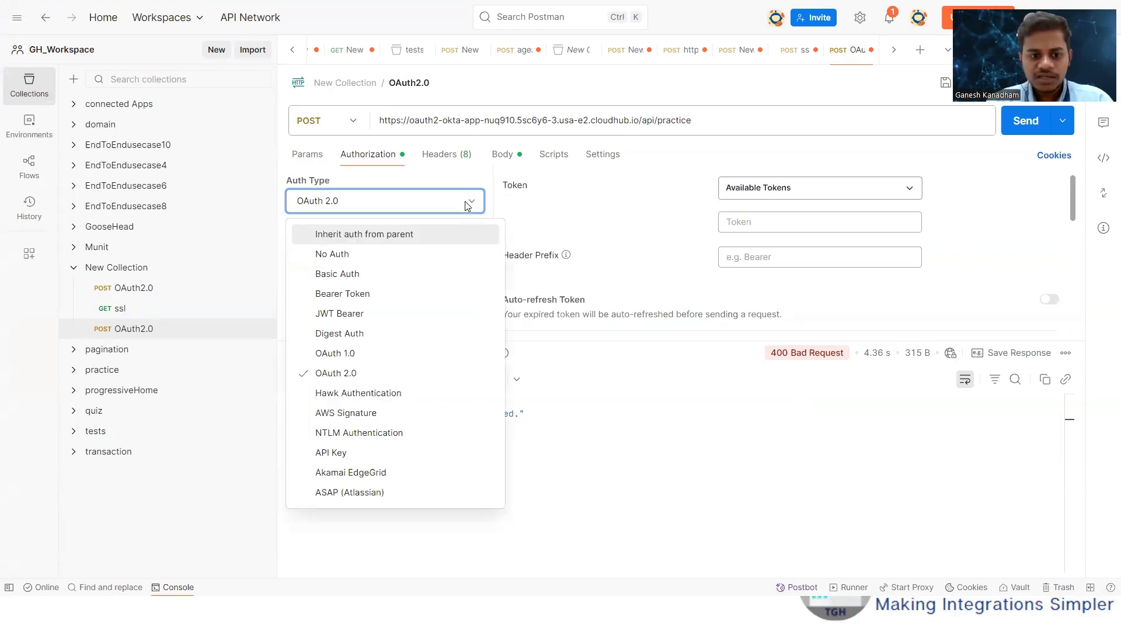
{"action": "left_click", "coordinate": [394, 294]}
{"action": "left_click", "coordinate": [741, 201]}
{"action": "key", "text": "ctrl+v"}
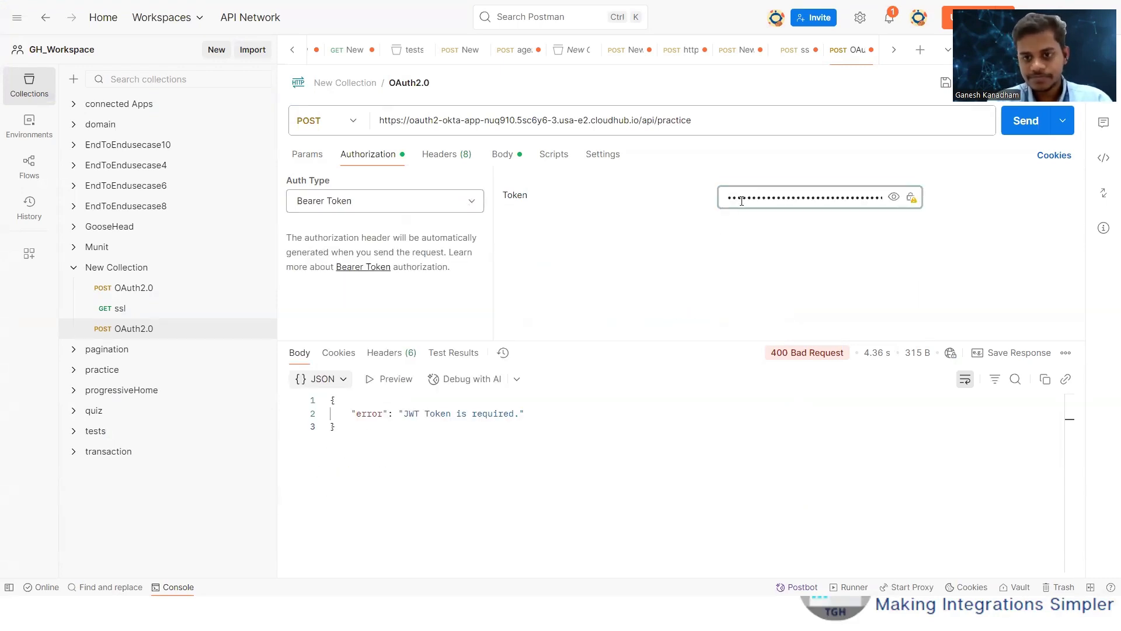
{"action": "left_click", "coordinate": [1031, 126]}
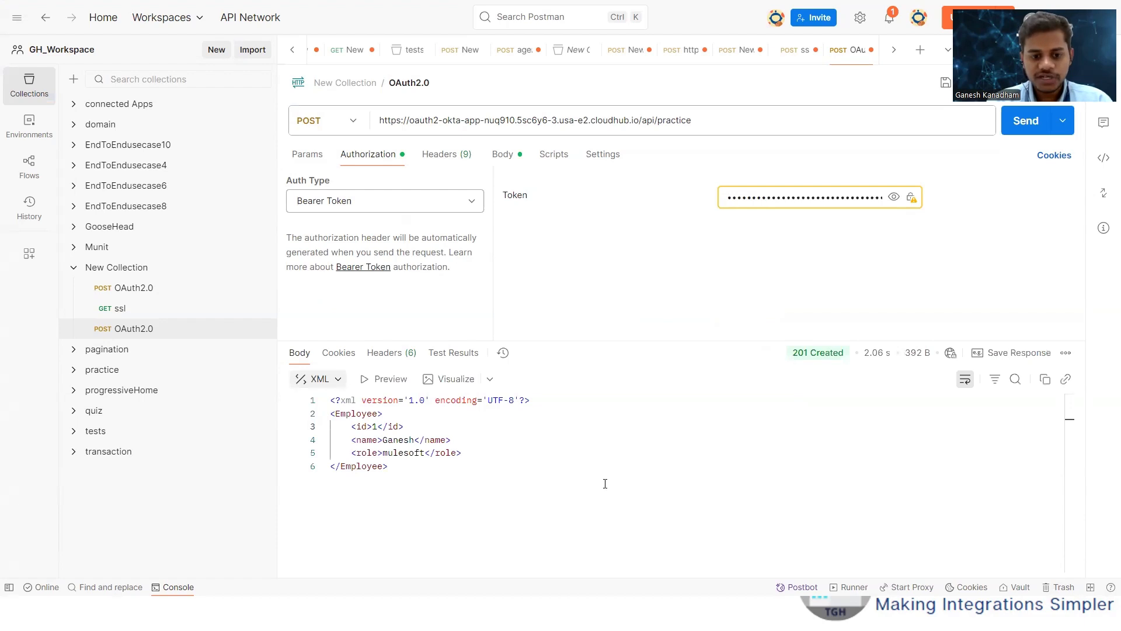
{"action": "left_click", "coordinate": [658, 488]}
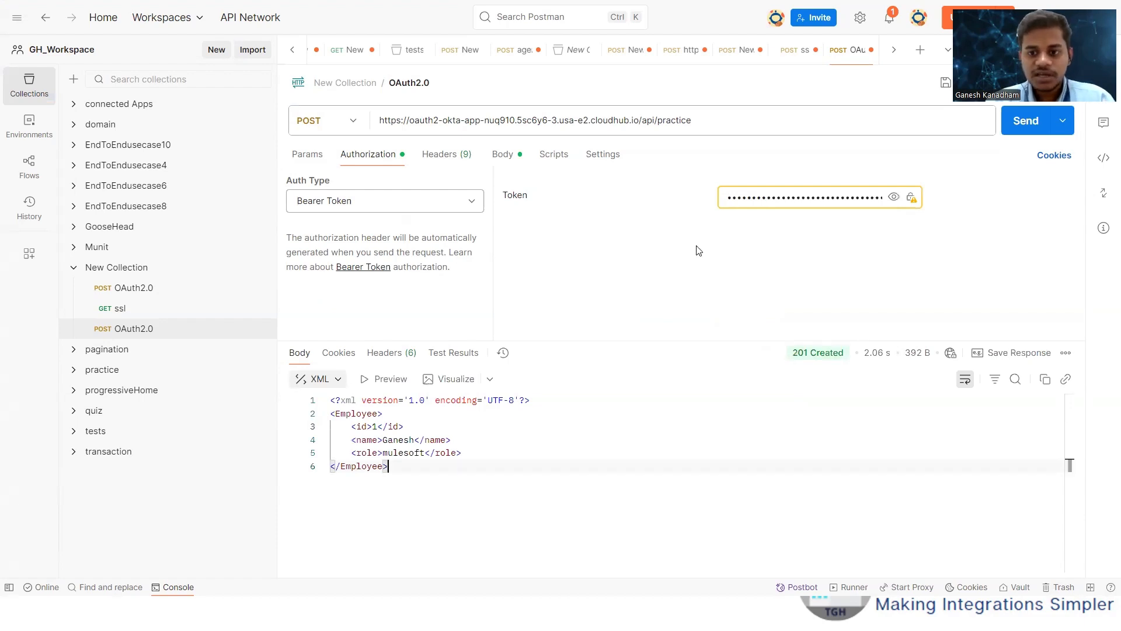
- Reveal the bearer token in the request's authorization and clear it
{"action": "left_click", "coordinate": [894, 199]}
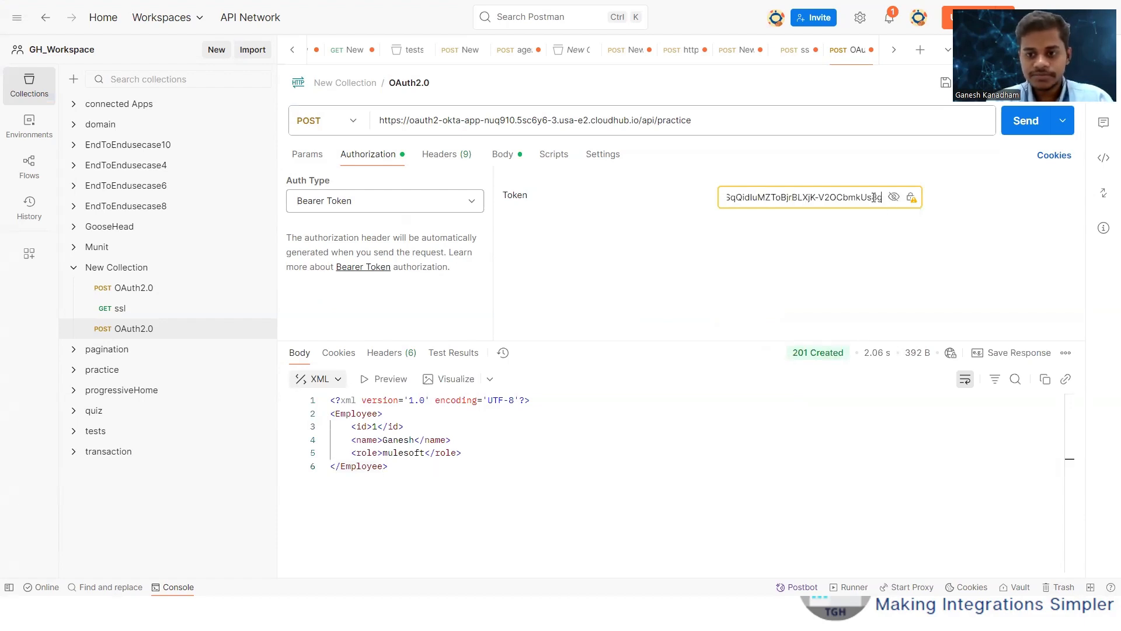
{"action": "double_click", "coordinate": [874, 197]}
{"action": "key", "text": "BackSpace"}
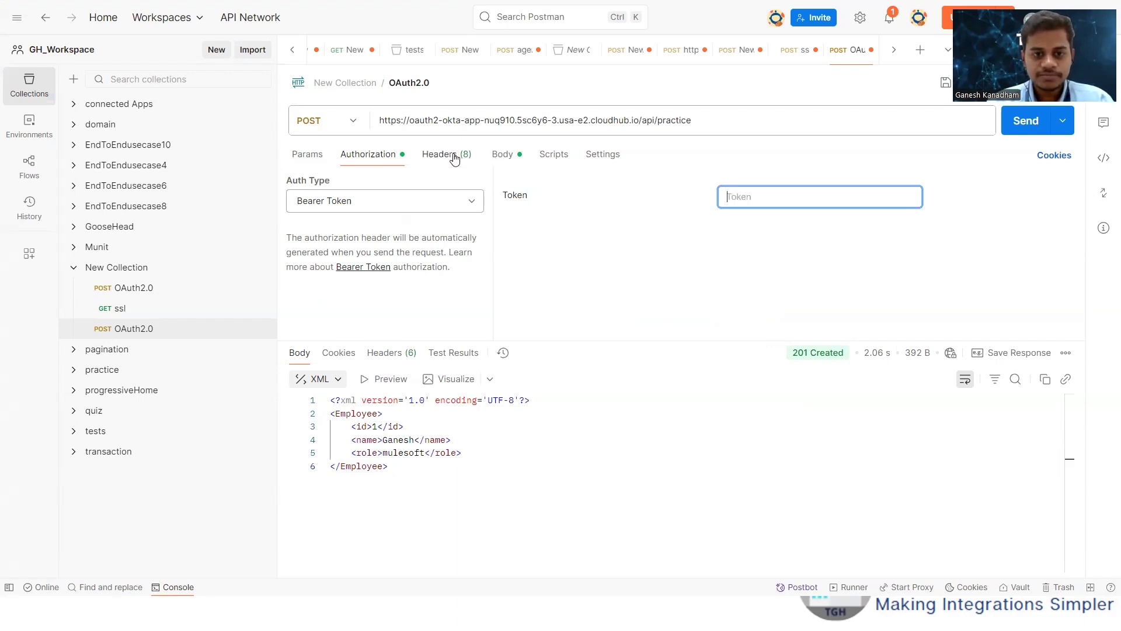
- Add a new header with the key Authorization to the POST request
{"action": "left_click", "coordinate": [454, 158]}
{"action": "scroll", "coordinate": [443, 260], "scroll_direction": "up", "scroll_amount": 1}
{"action": "scroll", "coordinate": [409, 292], "scroll_direction": "down", "scroll_amount": 1}
{"action": "scroll", "coordinate": [376, 323], "scroll_direction": "up", "scroll_amount": 1}
{"action": "left_click", "coordinate": [376, 323]}
{"action": "type", "text": "au"}
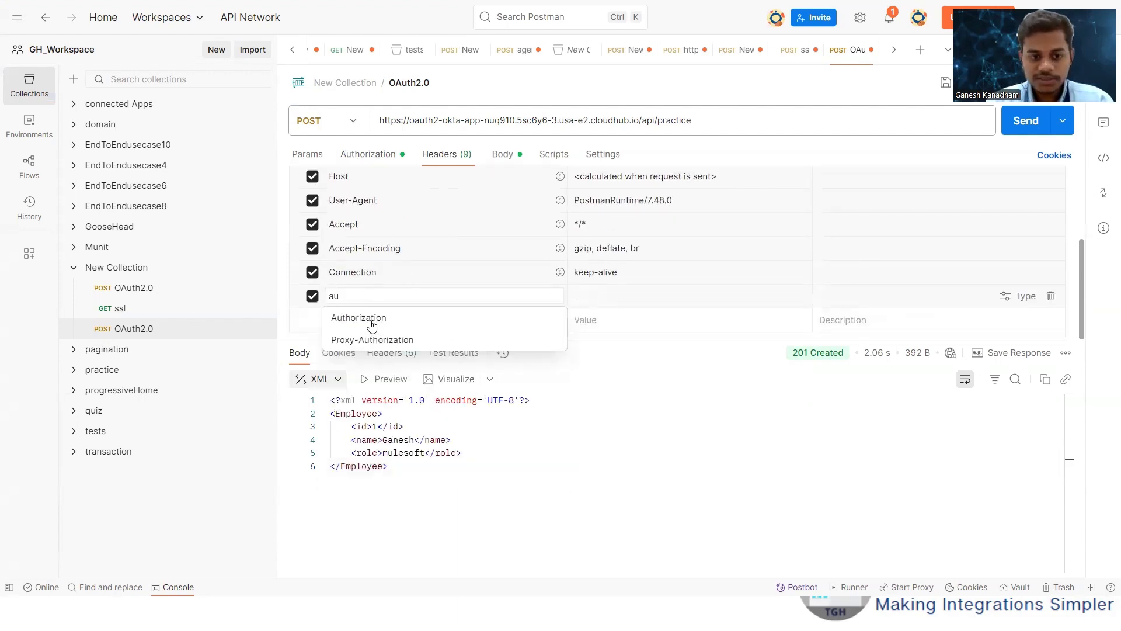
{"action": "key", "text": "Escape"}
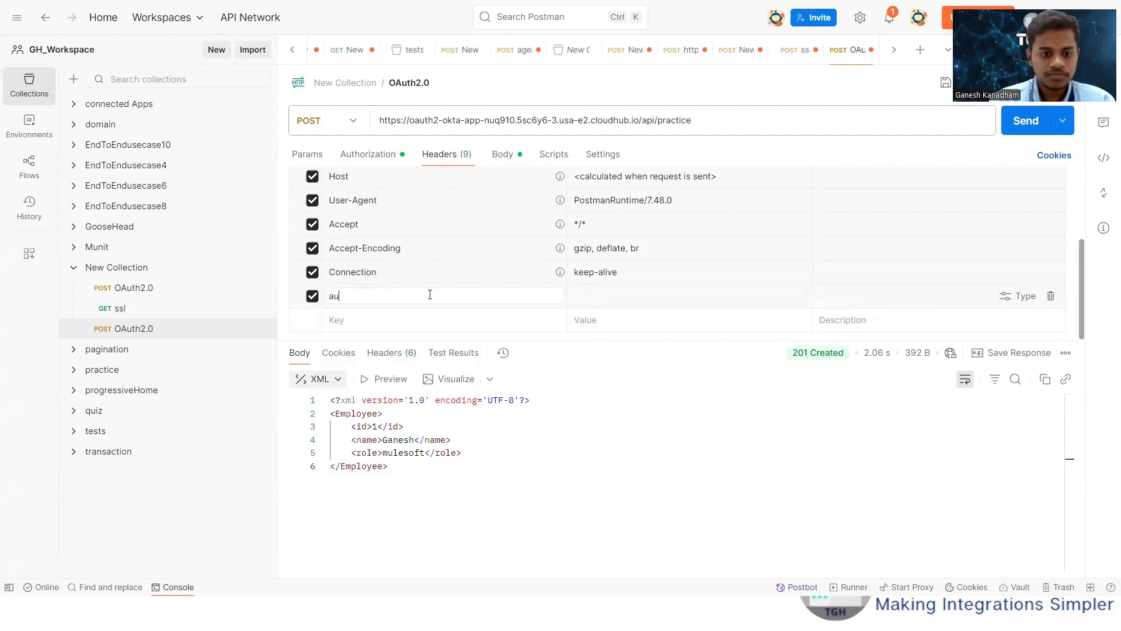
{"action": "left_click", "coordinate": [431, 318]}
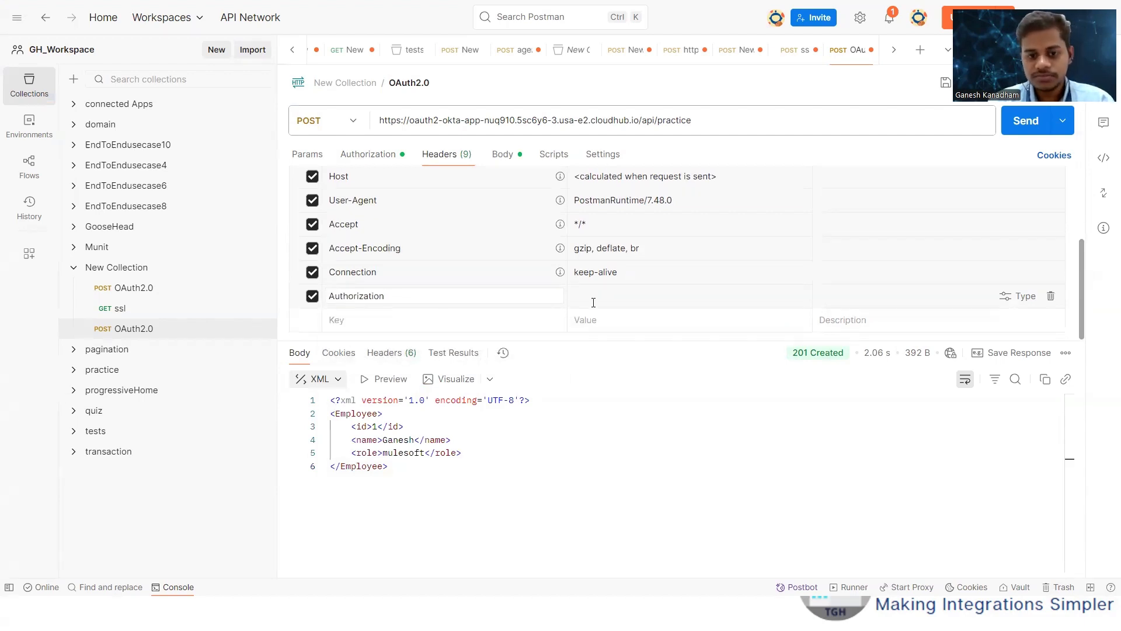
- Set the Authorization header's value to Bearer followed by the copied access token and send the POST request
{"action": "left_click", "coordinate": [594, 302]}
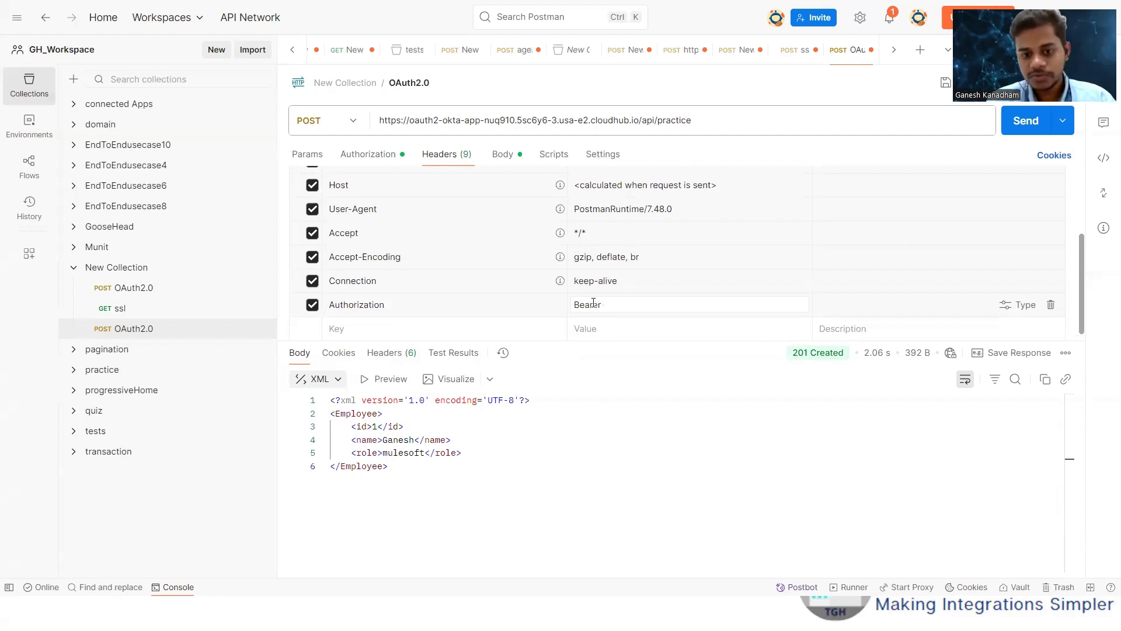
{"action": "type", "text": "Bearer"}
{"action": "key", "text": "ctrl+v"}
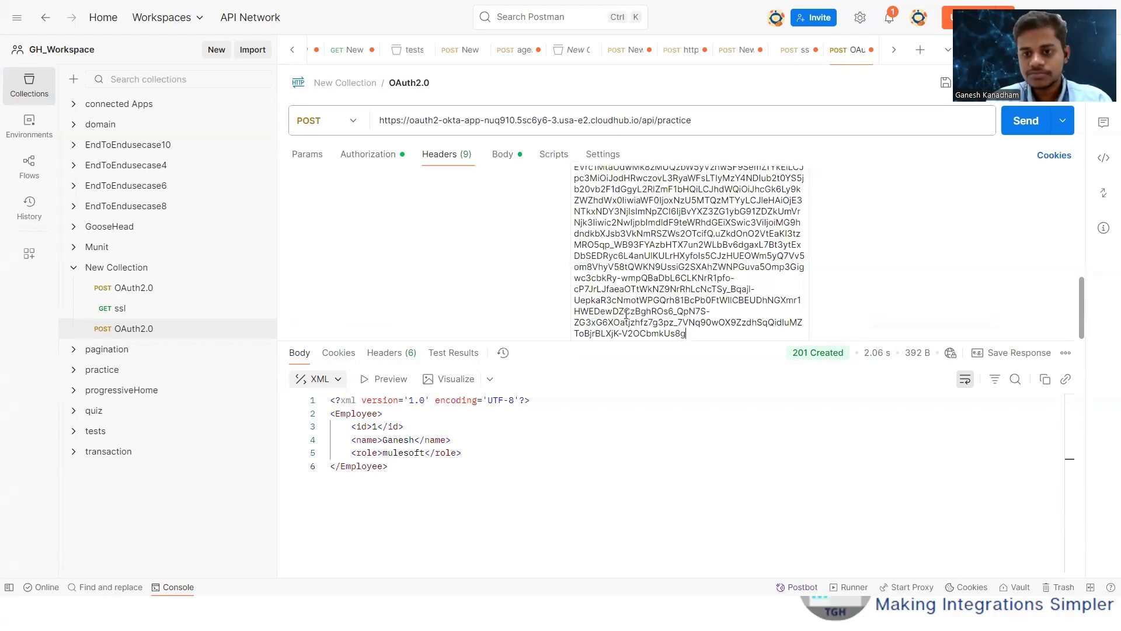
{"action": "left_click", "coordinate": [860, 142]}
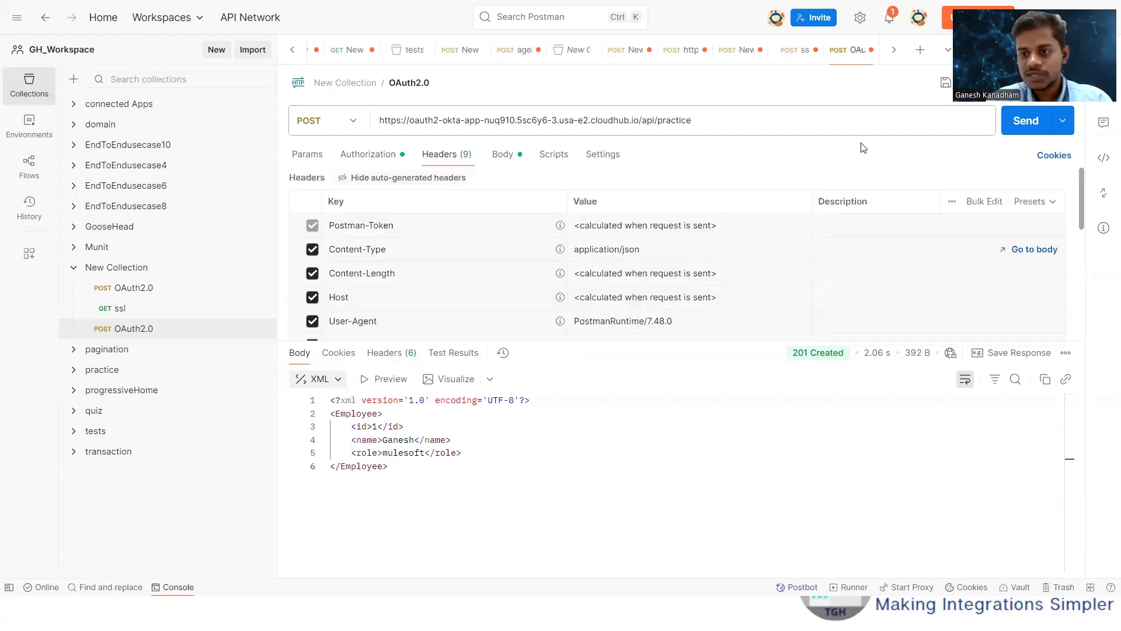
{"action": "left_click", "coordinate": [1007, 130]}
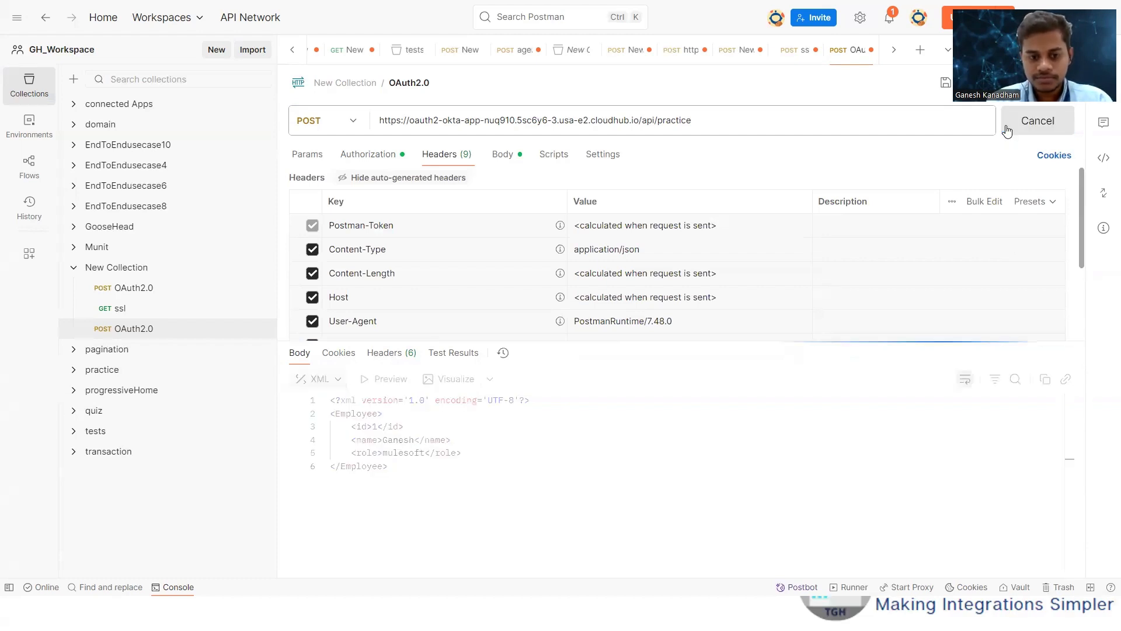